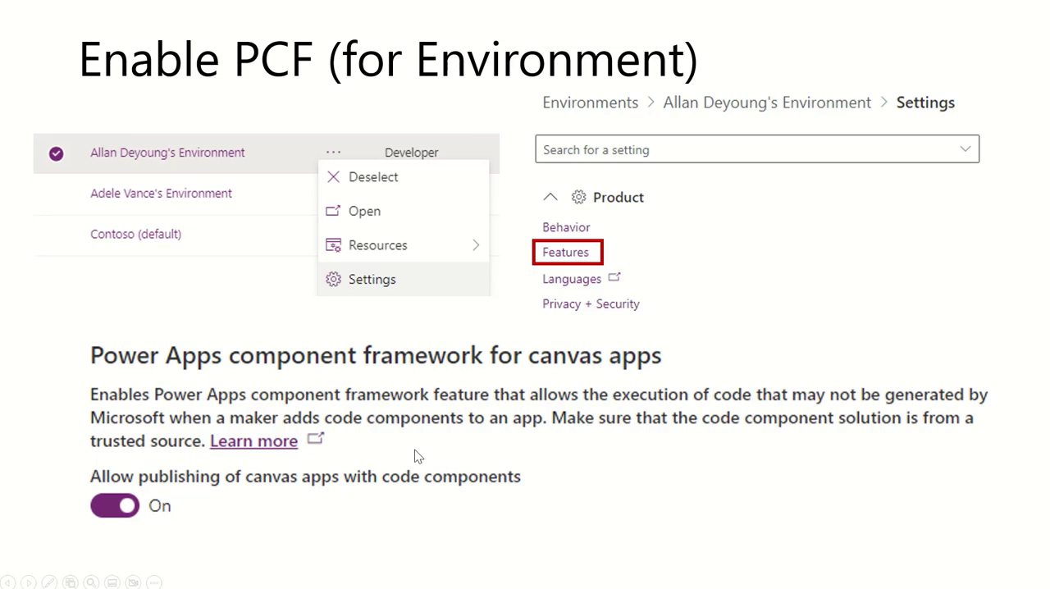
pyautogui.click(49, 581)
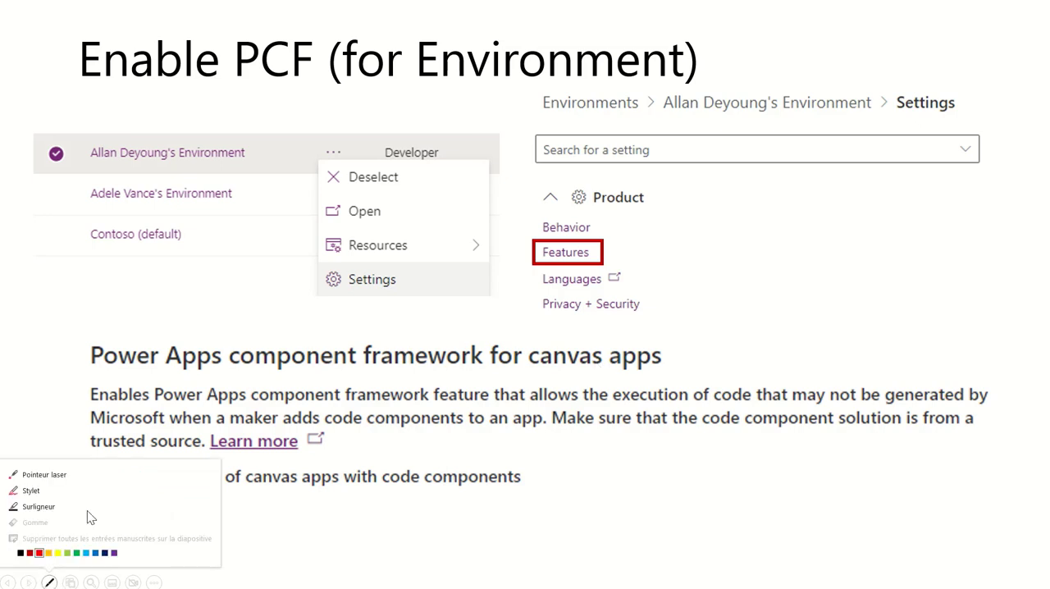
pyautogui.click(83, 475)
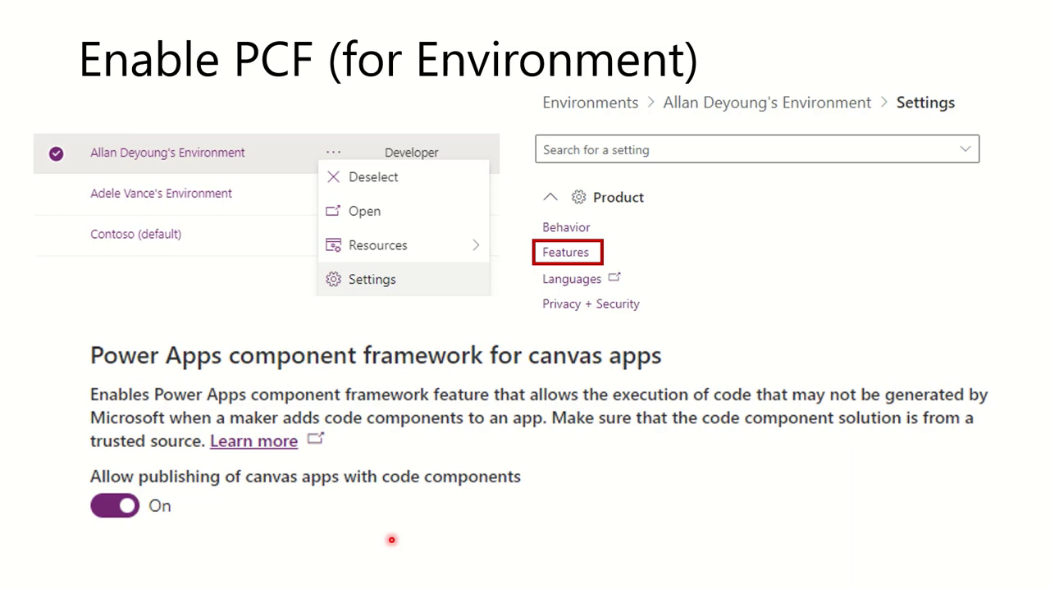
pyautogui.press('Right')
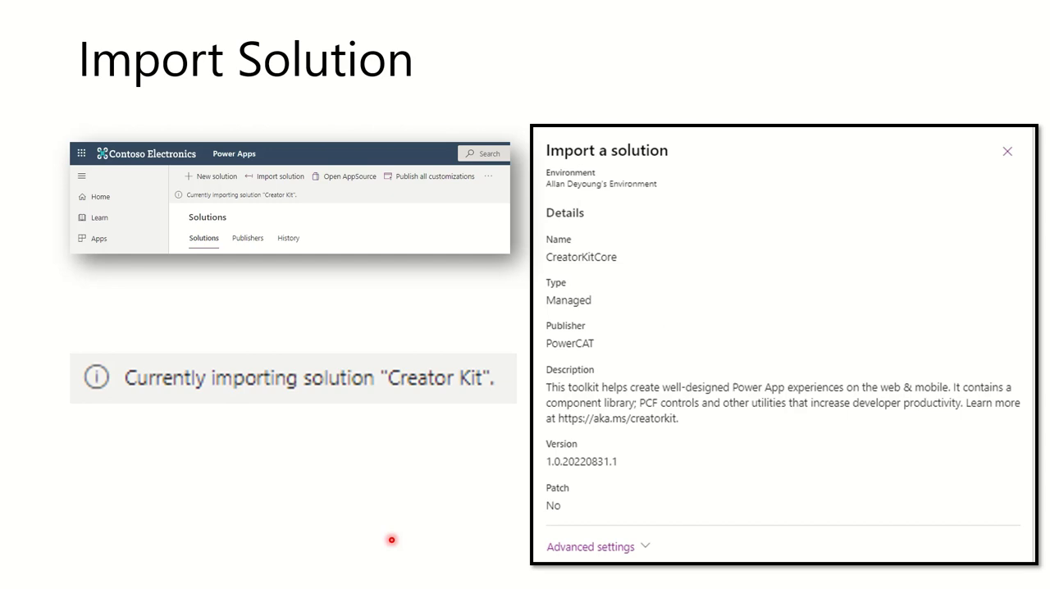
pyautogui.press('Right')
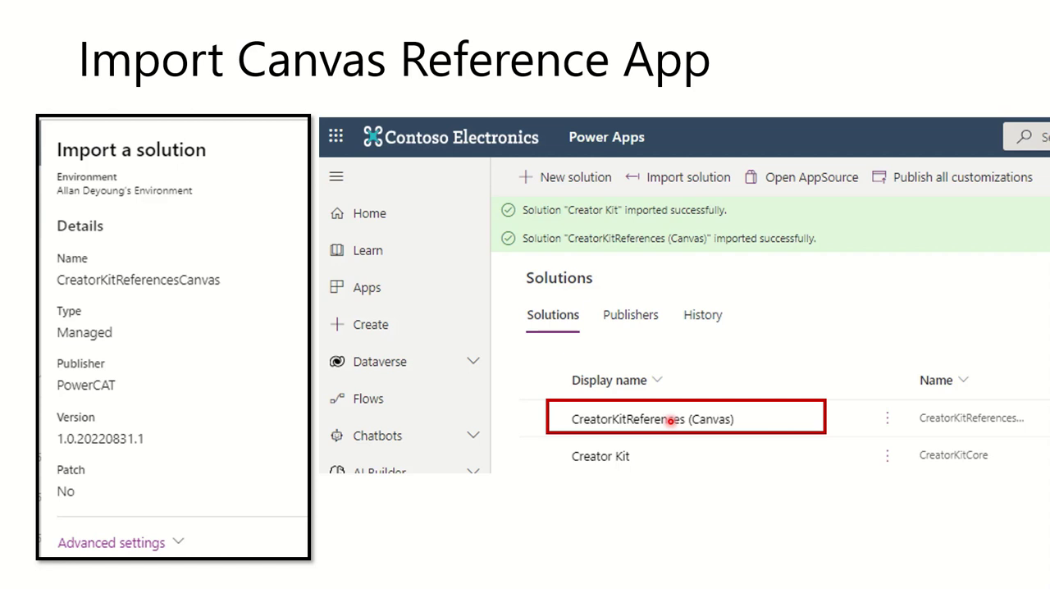
pyautogui.press('Left')
pyautogui.press('Left')
pyautogui.press('Left')
pyautogui.press('Left')
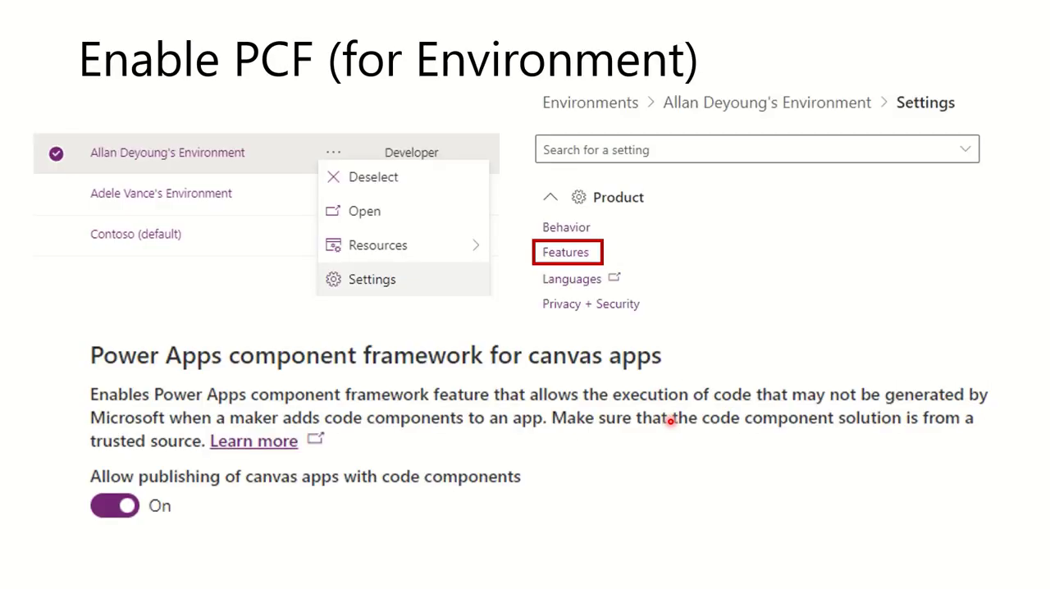
pyautogui.press('Left')
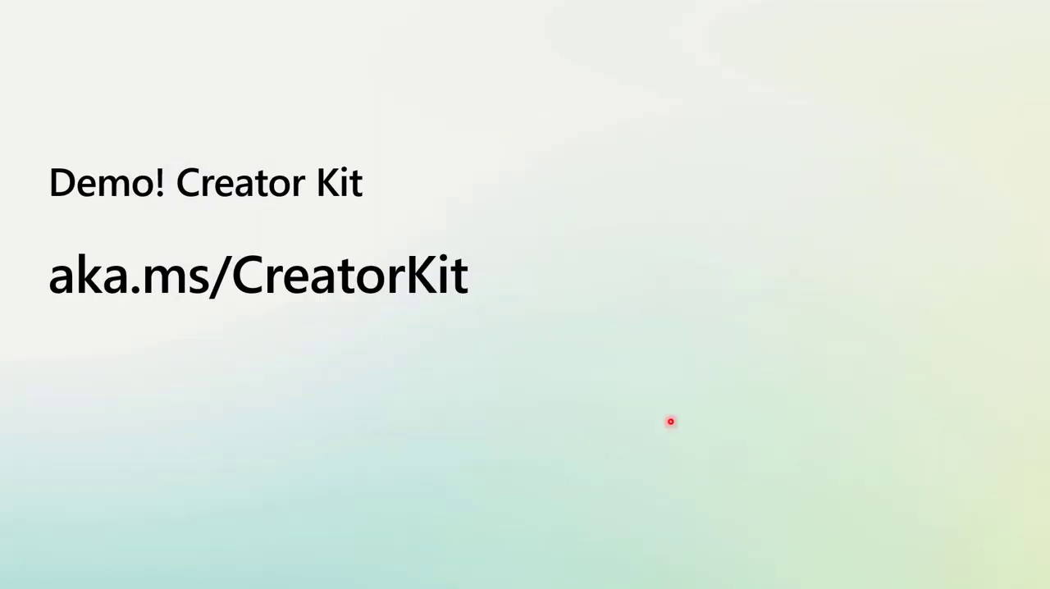
pyautogui.press('Right')
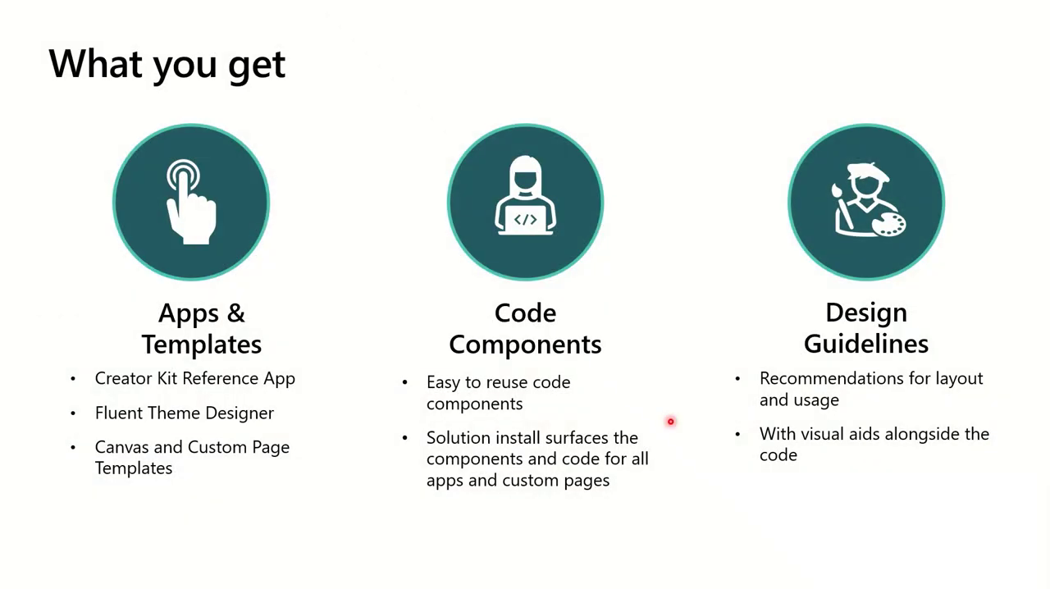
pyautogui.press('Right')
pyautogui.press('Right')
pyautogui.press('Right')
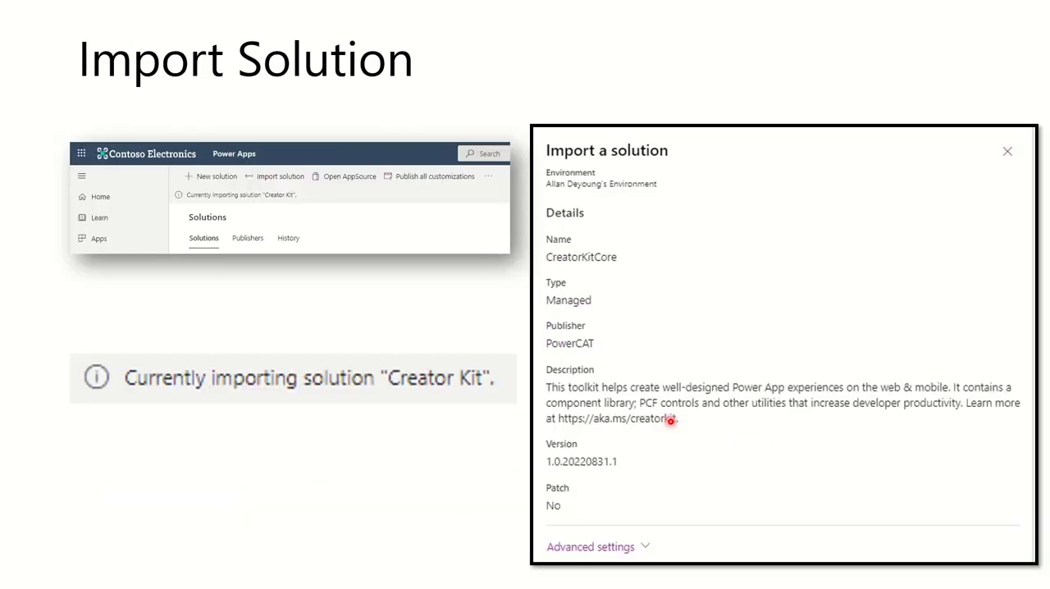
pyautogui.press('Right')
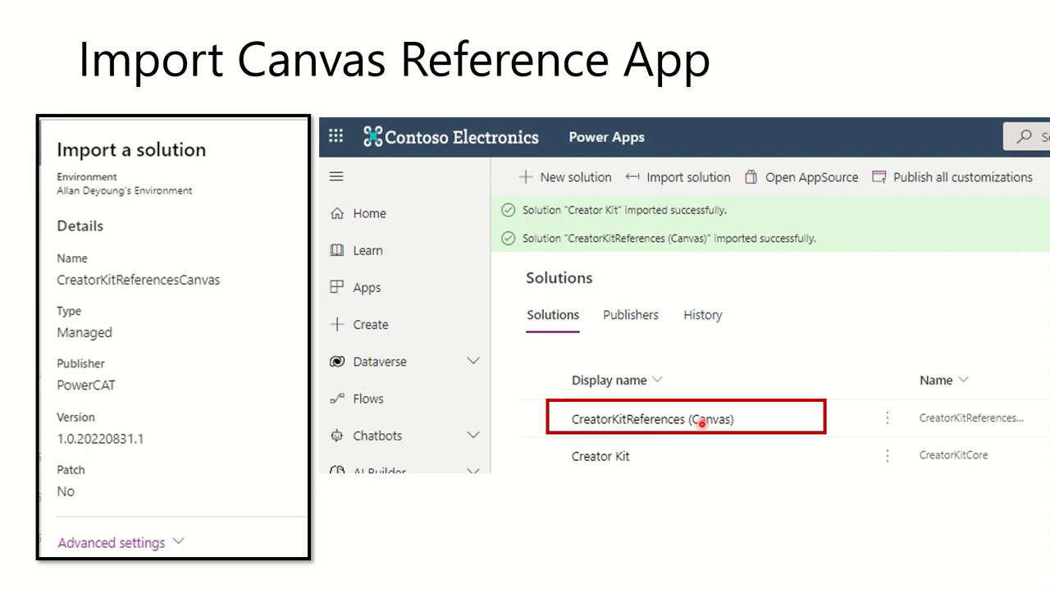
pyautogui.click(703, 424)
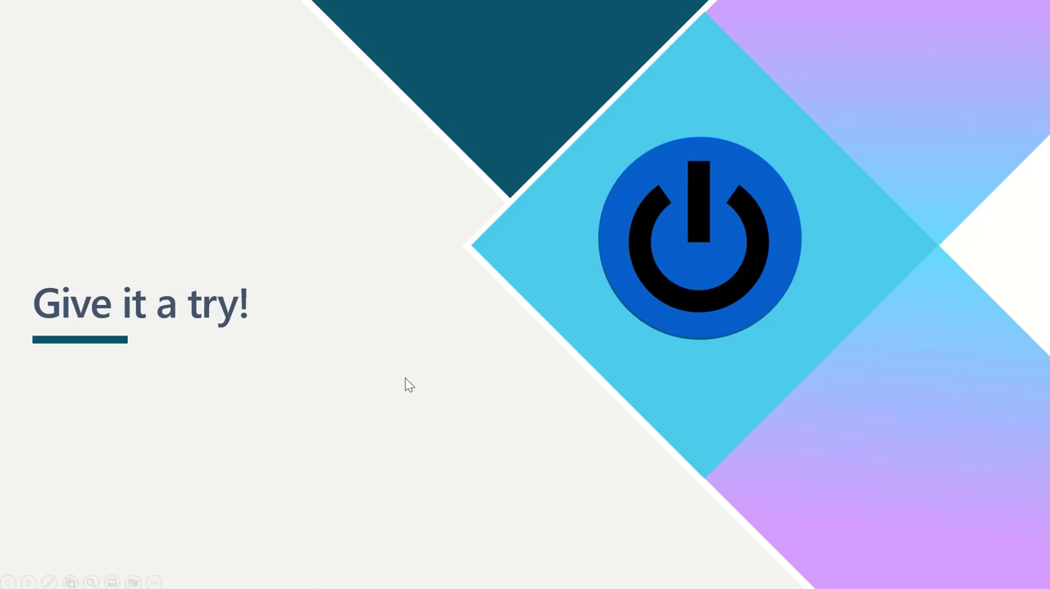
# - Switch to Power Apps in the browser and open the Spec Documents page of the Supplier Management App
pyautogui.hotkey('alt', 'Tab')
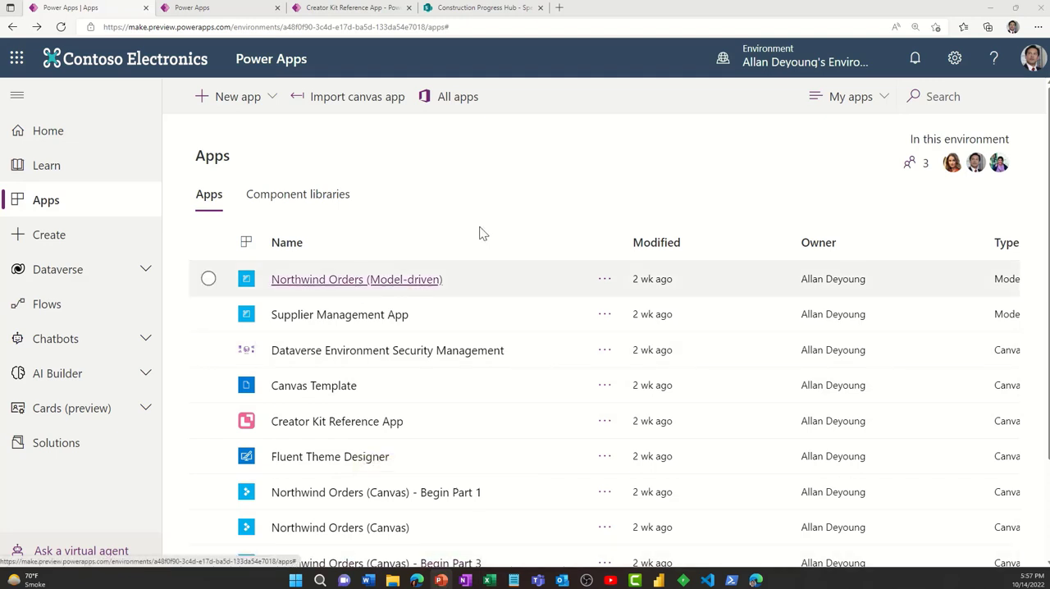
pyautogui.click(358, 318)
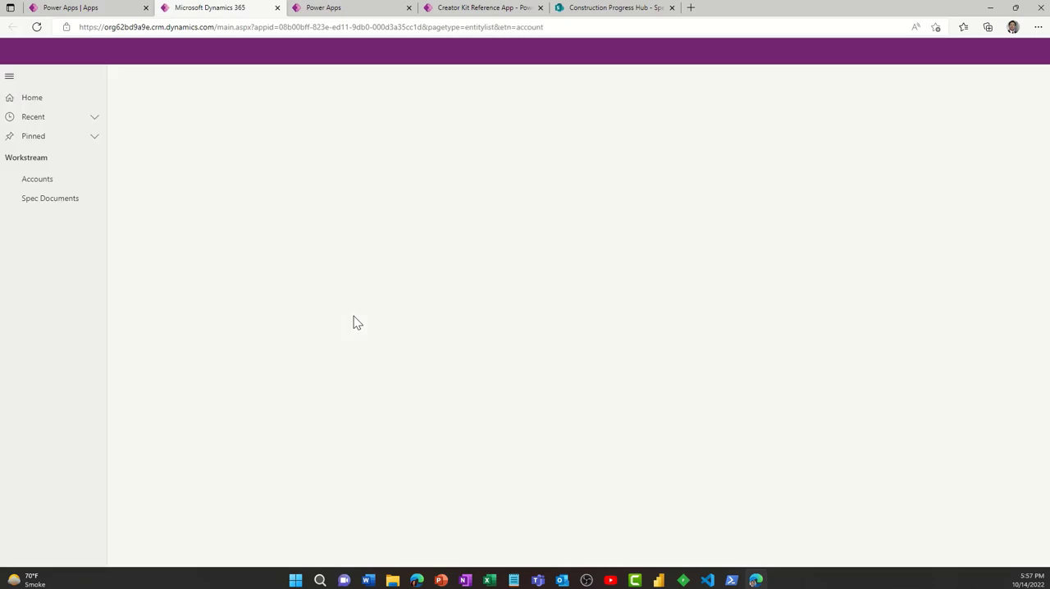
pyautogui.click(56, 202)
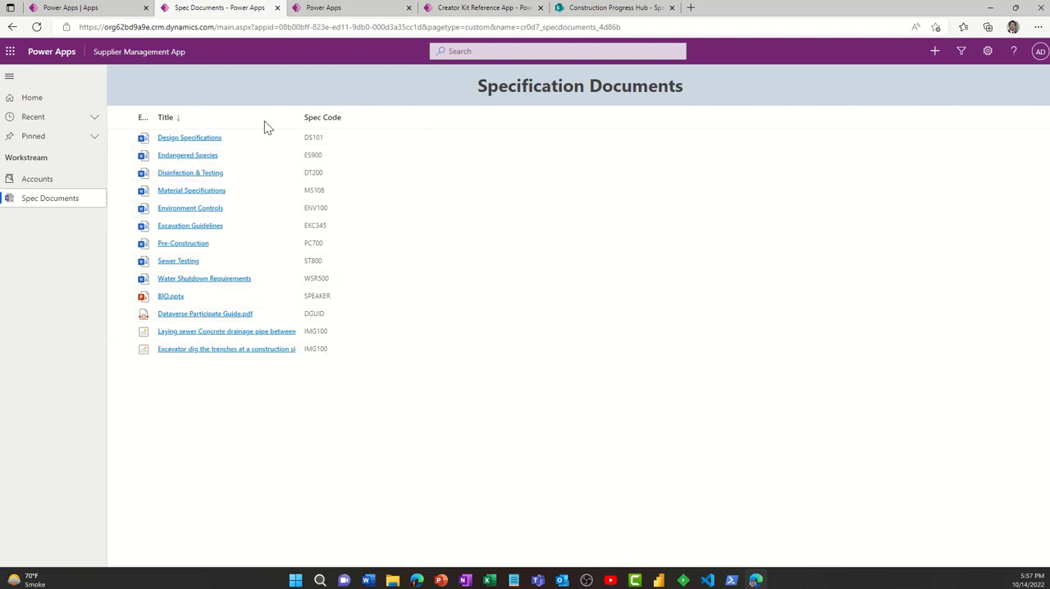
# - Preview the Design Specifications document from the list and close it, and try out resizing the Title column wider and narrower
pyautogui.doubleClick(195, 139)
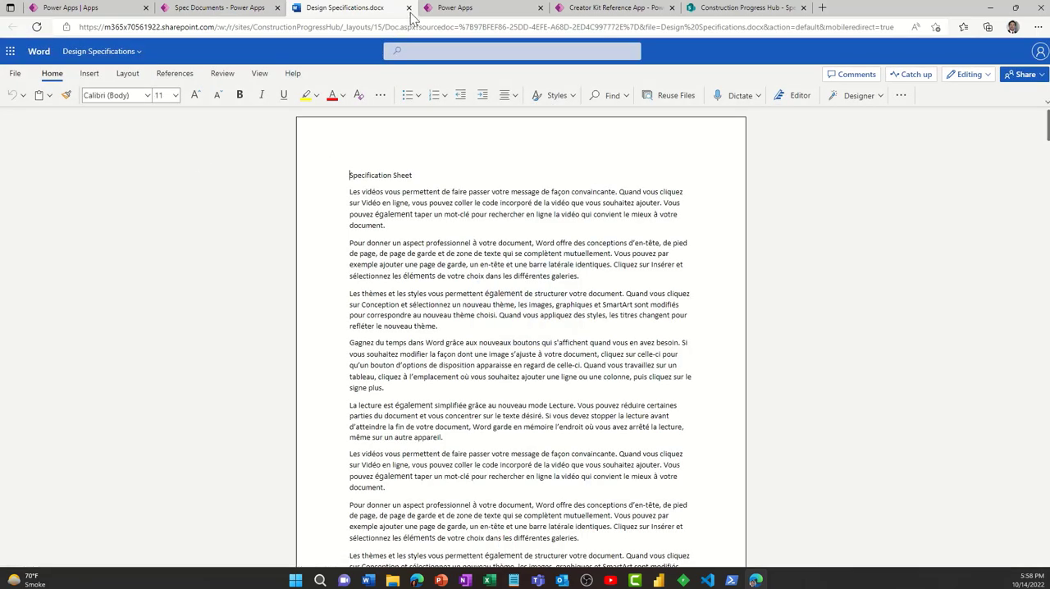
pyautogui.click(407, 7)
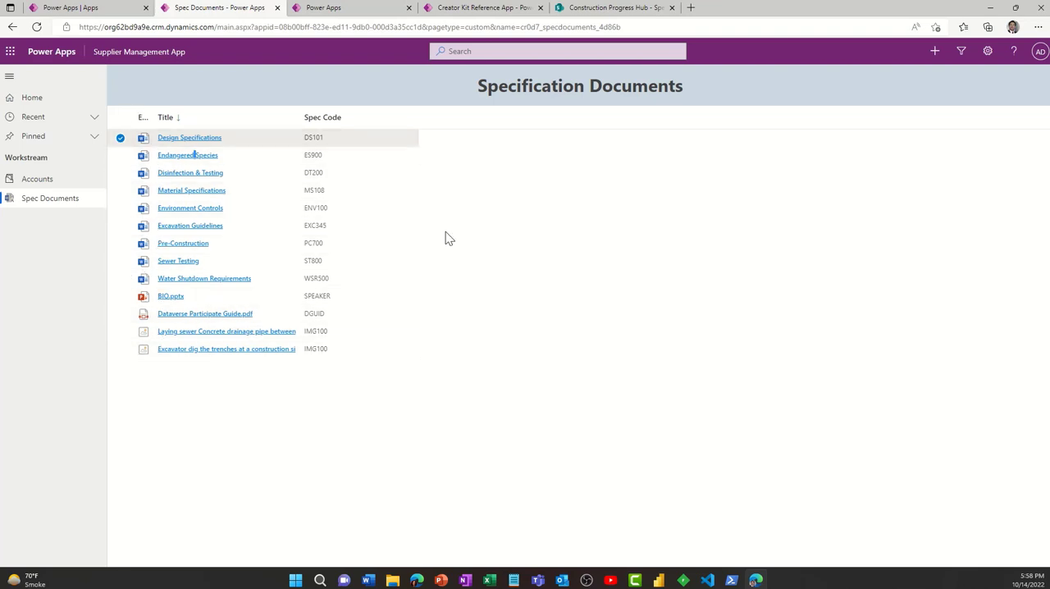
pyautogui.moveTo(299, 118); pyautogui.dragTo(705, 167)
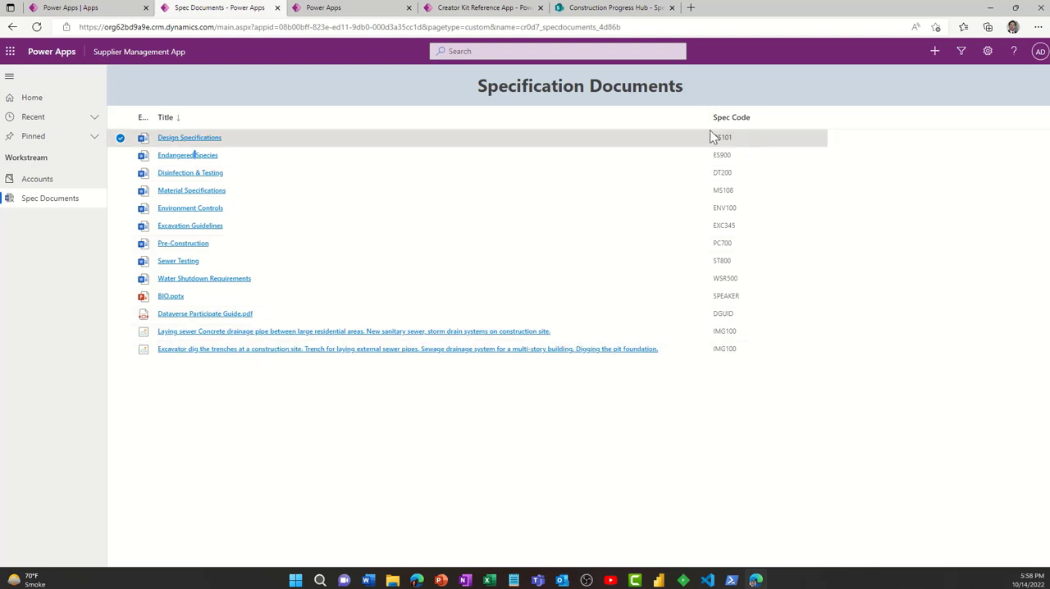
pyautogui.moveTo(703, 116); pyautogui.dragTo(302, 117)
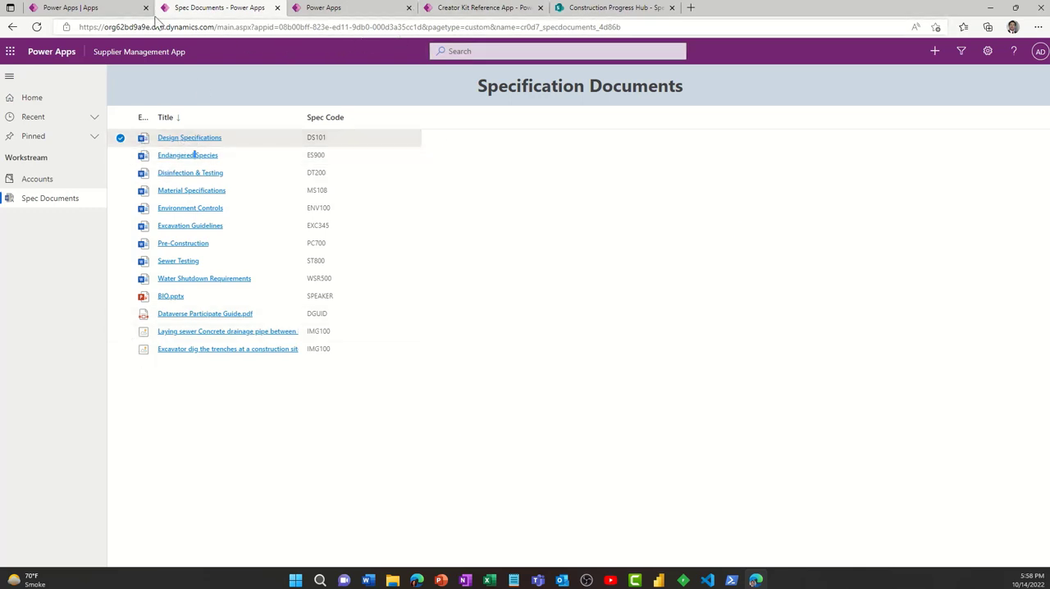
# - Close the running Supplier Management App and open the Northwind Orders (Model-driven) app for editing
pyautogui.click(307, 9)
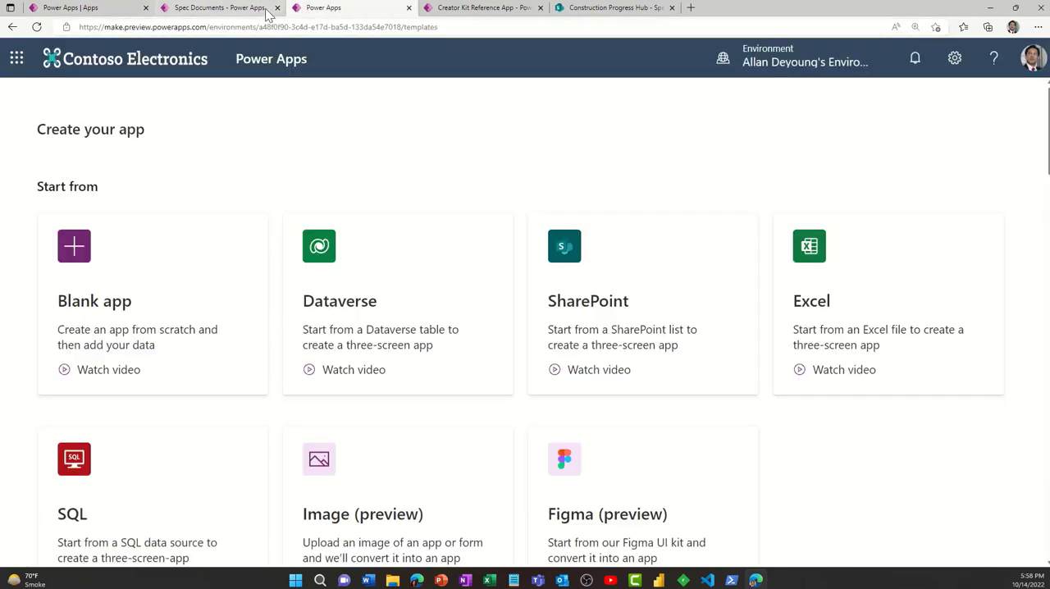
pyautogui.click(278, 7)
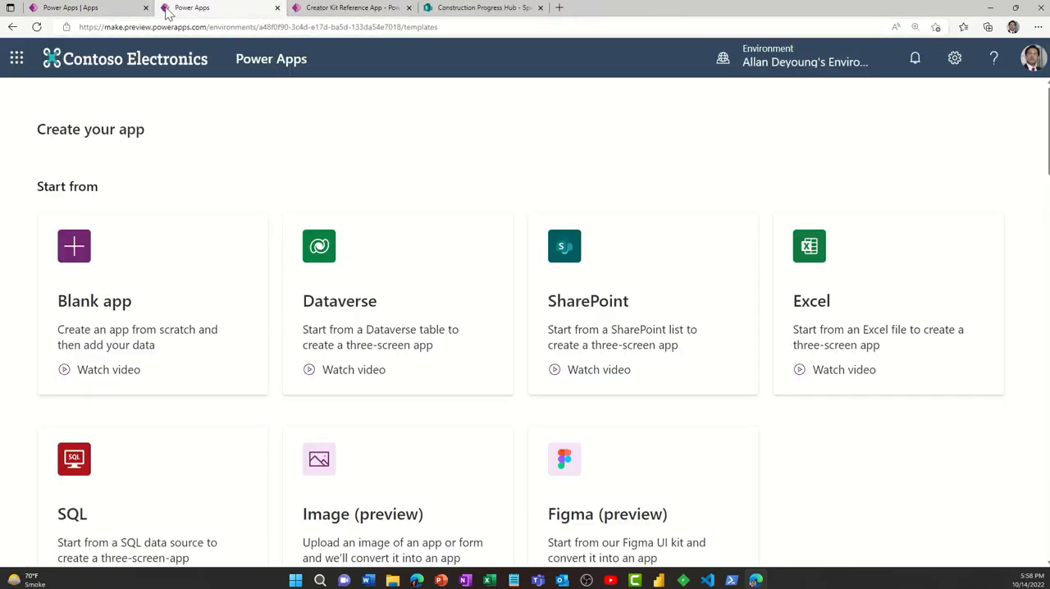
pyautogui.click(91, 10)
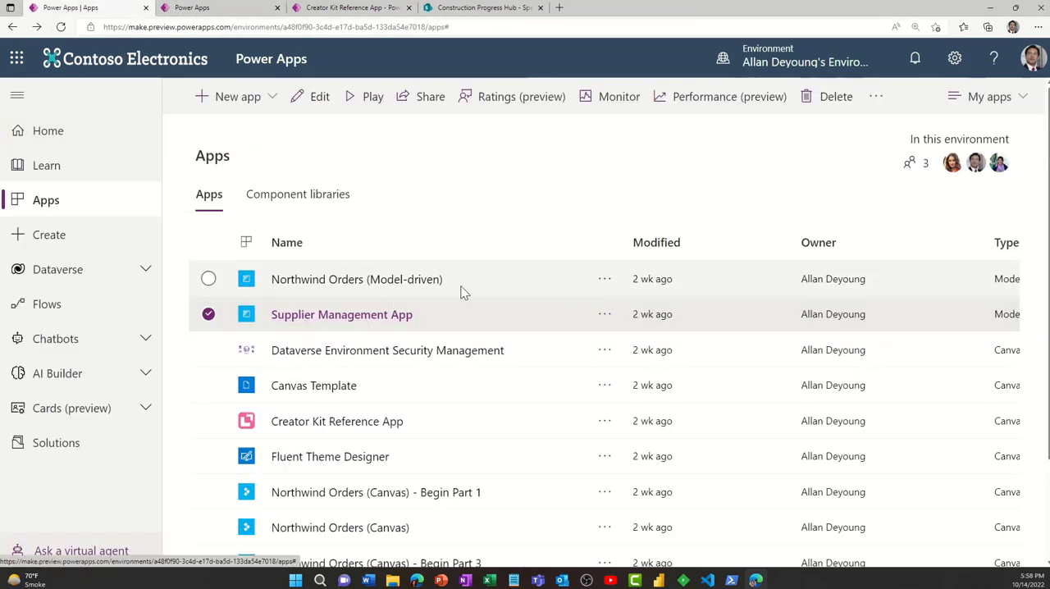
pyautogui.click(604, 280)
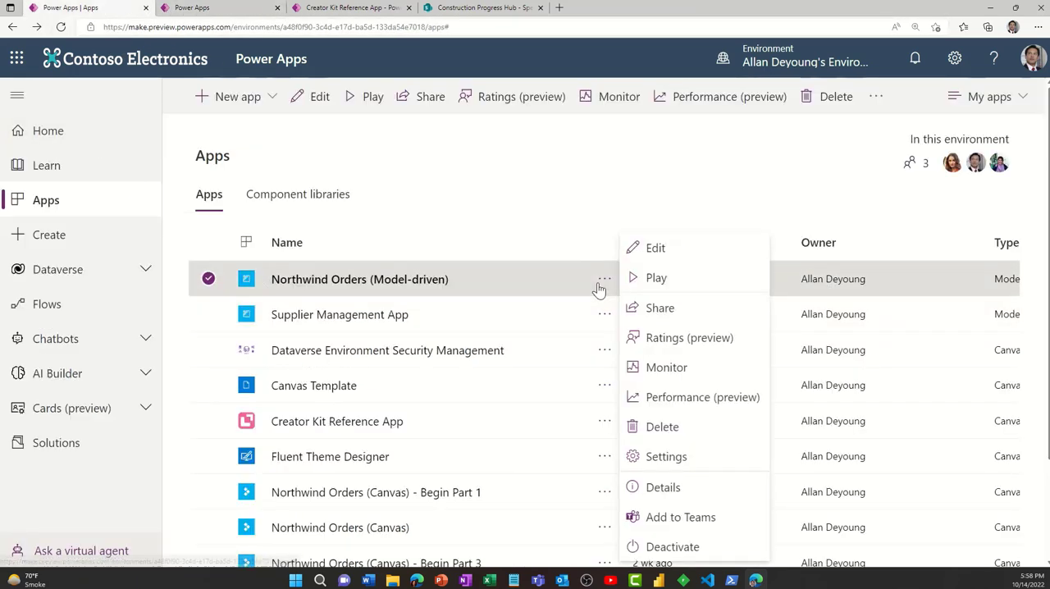
pyautogui.click(664, 250)
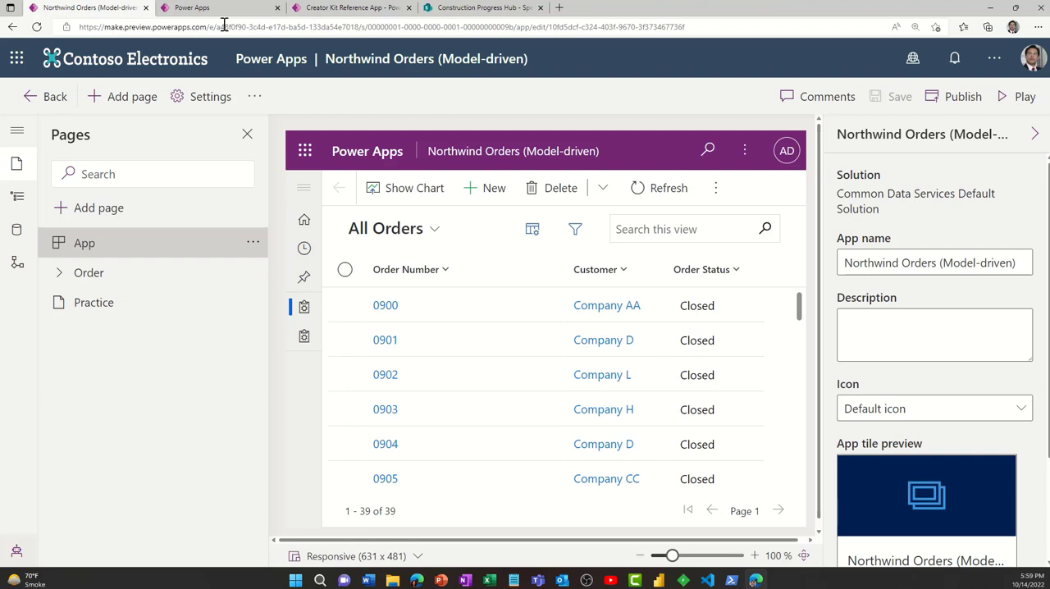
# - Add a new custom page named SpecDocs to the Northwind Orders (Model-driven) app
pyautogui.click(130, 97)
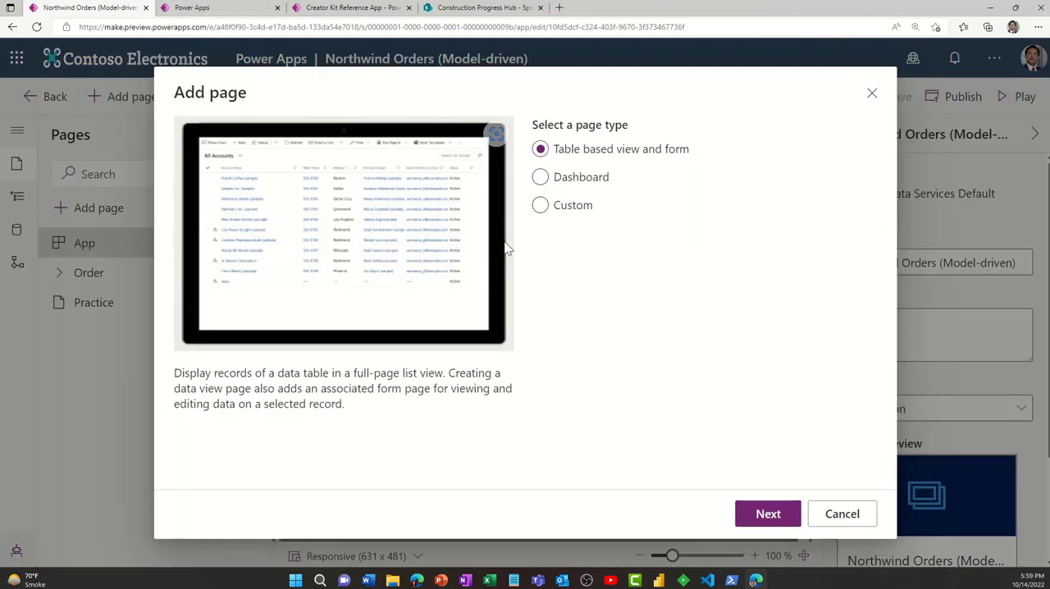
pyautogui.click(560, 207)
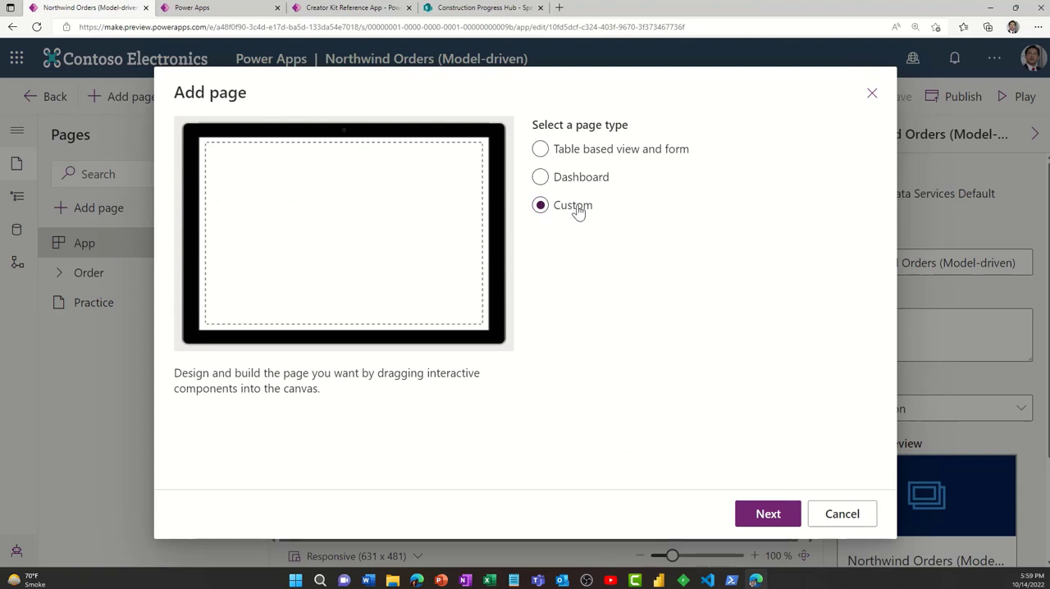
pyautogui.click(763, 514)
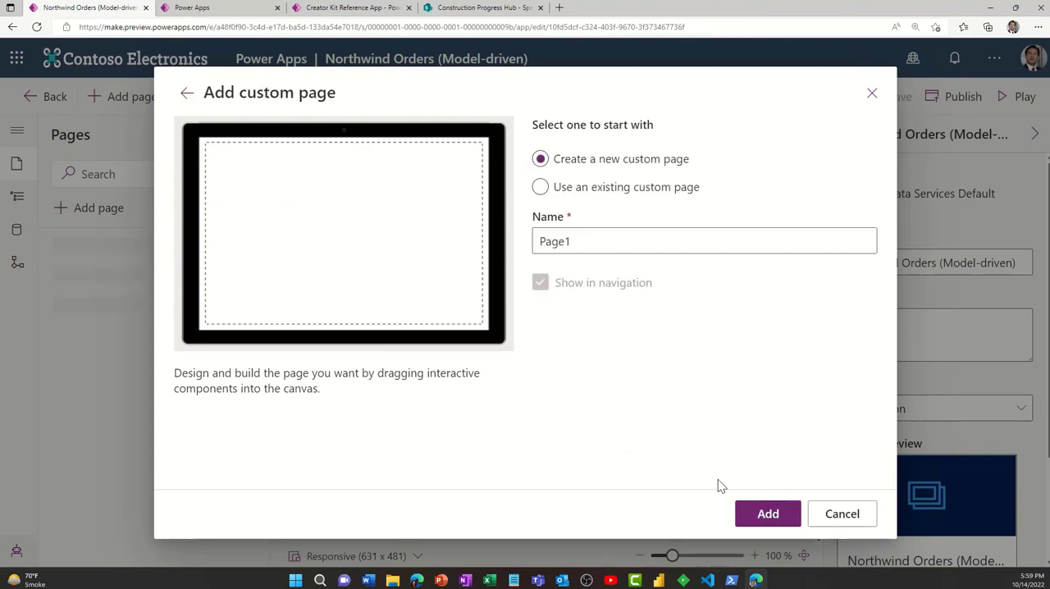
pyautogui.doubleClick(614, 245)
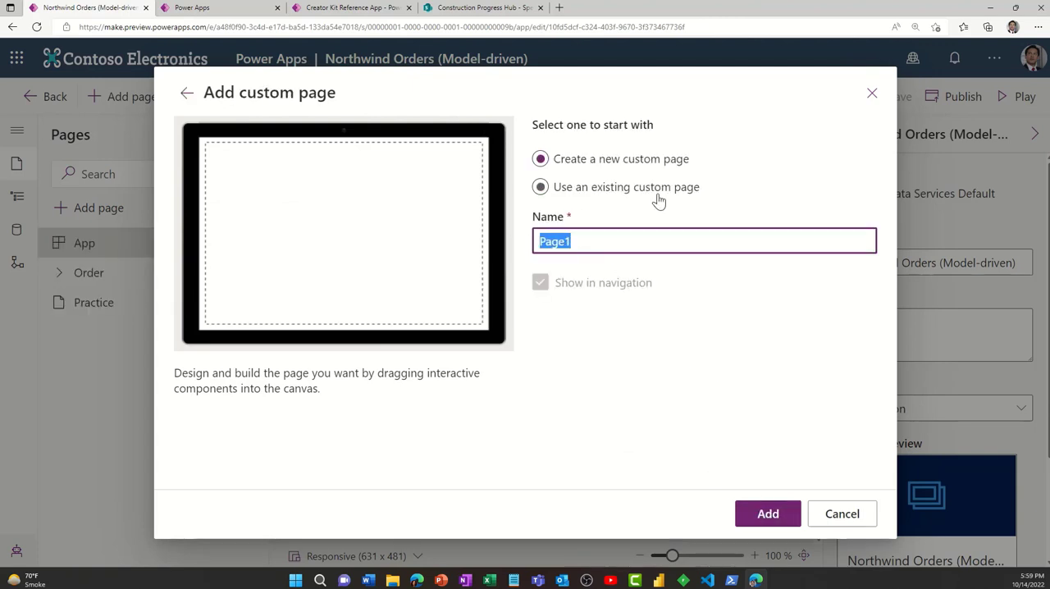
pyautogui.write('Spec Docs')
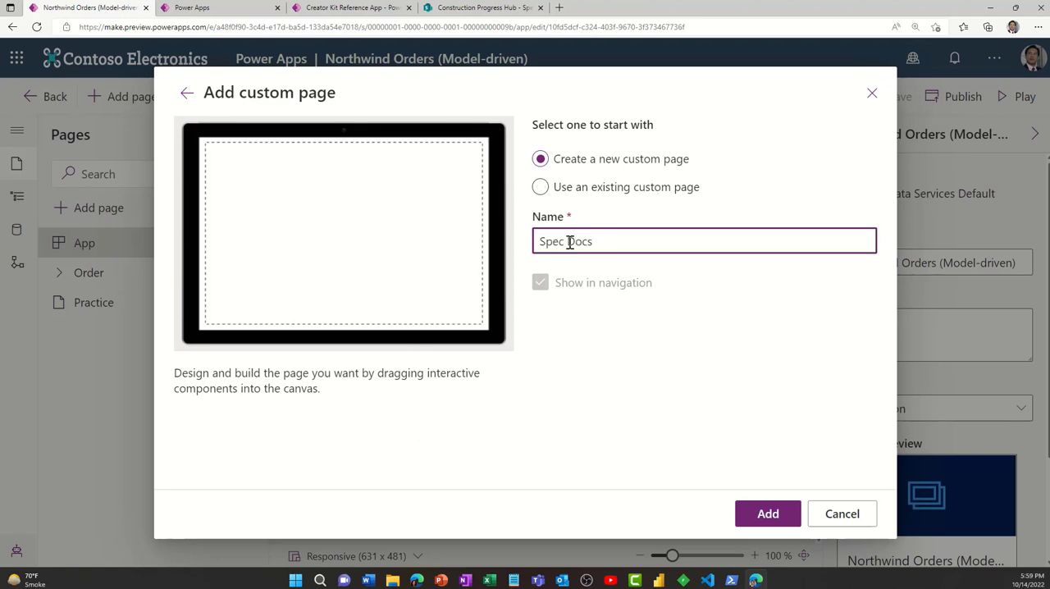
pyautogui.press('BackSpace')
pyautogui.click(775, 514)
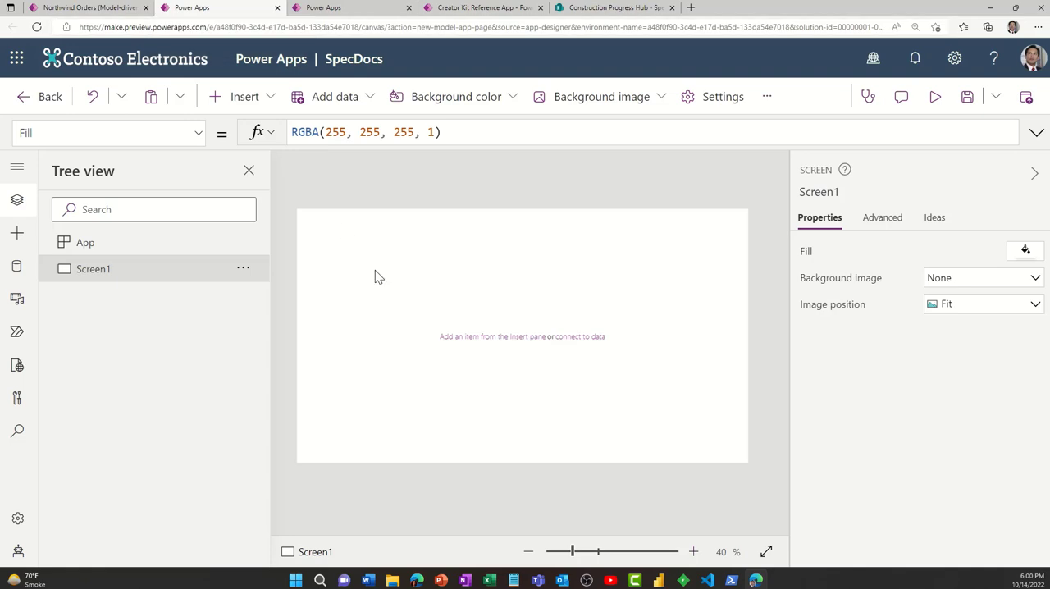
# - Examine the Basic DetailsList guidance in the Creator Kit Reference App and the environment's lists of solutions and apps
pyautogui.click(486, 8)
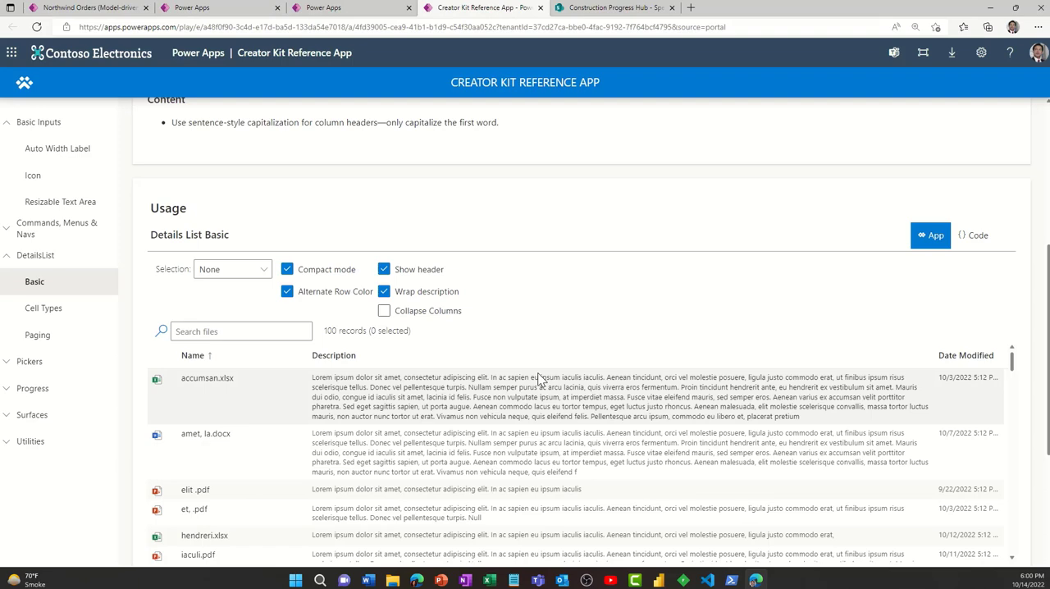
pyautogui.scroll(4, 534, 369)
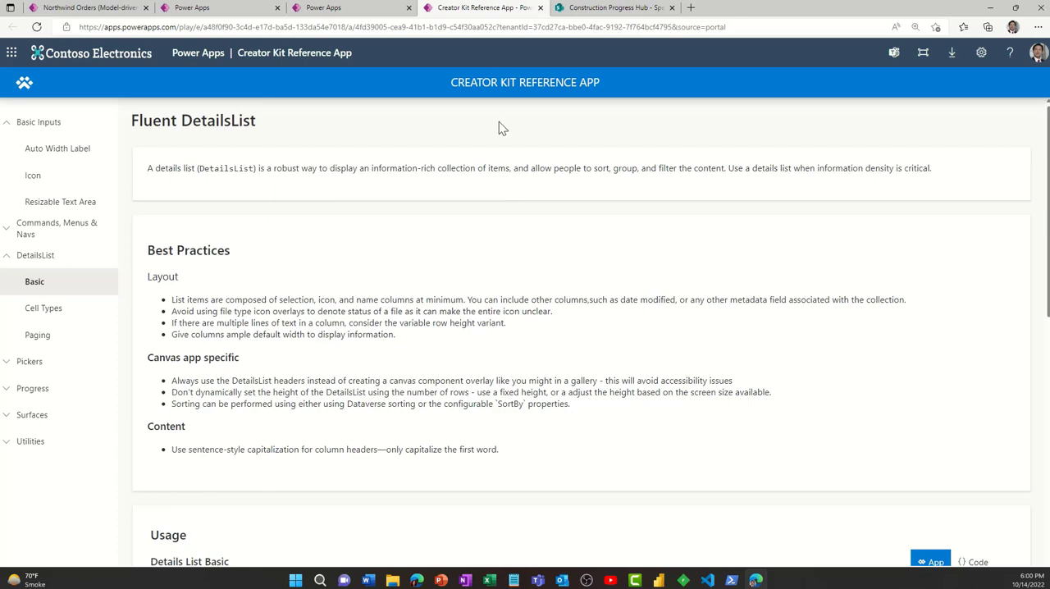
pyautogui.click(231, 10)
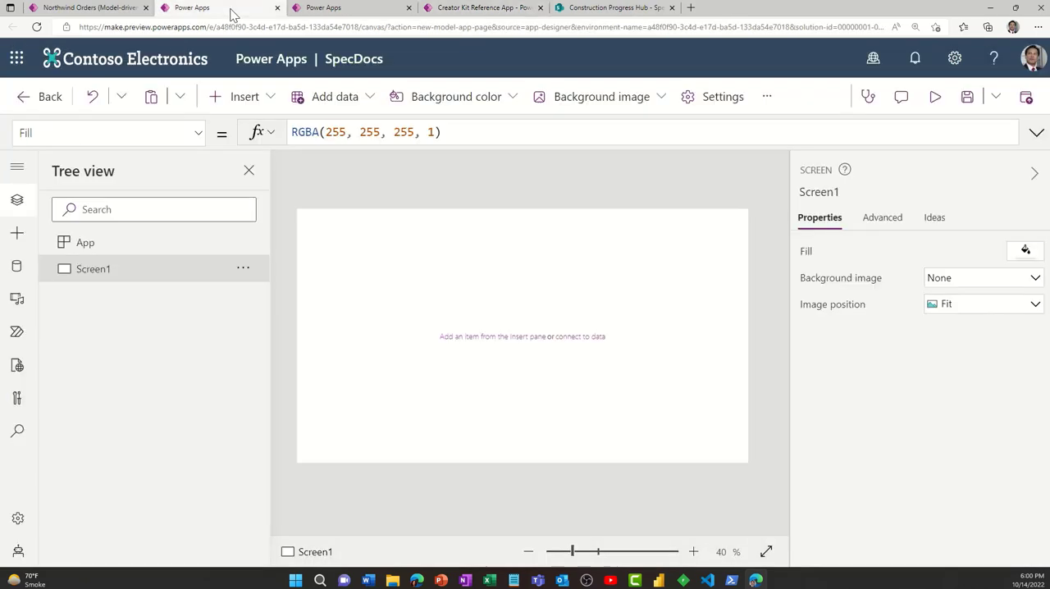
pyautogui.click(332, 9)
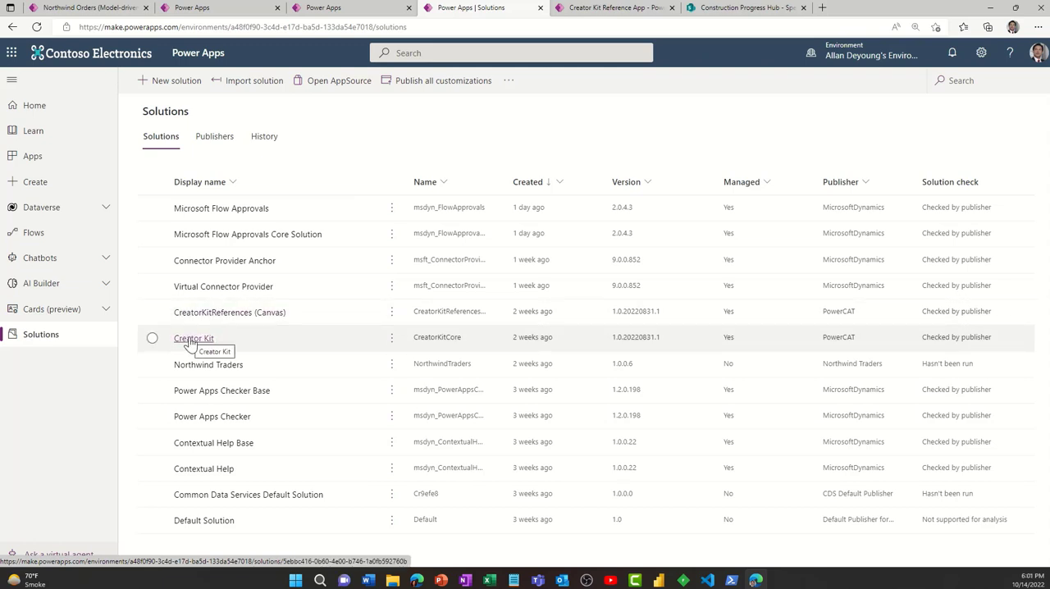
pyautogui.click(38, 157)
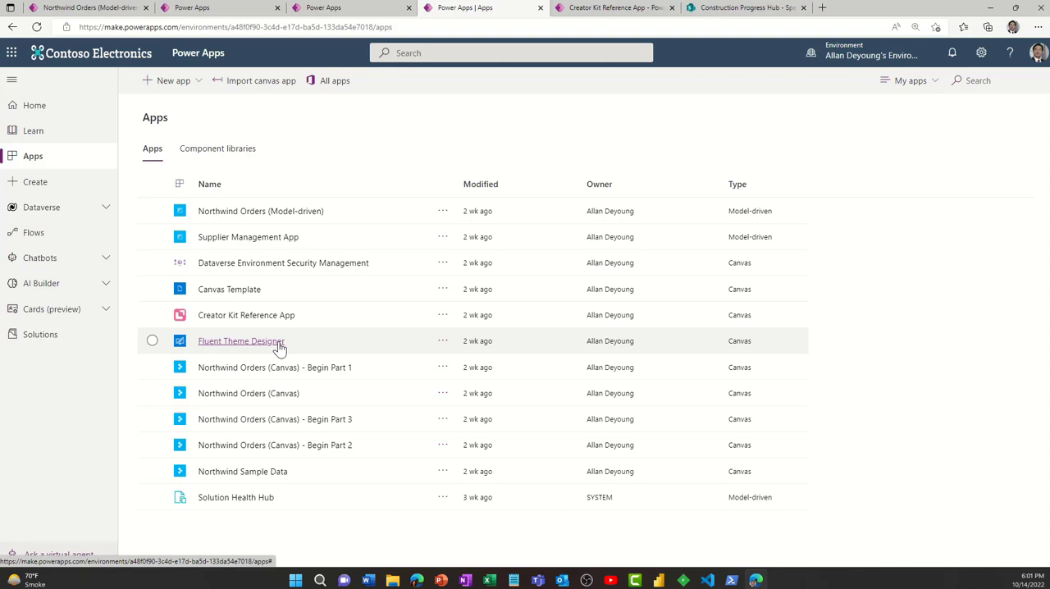
pyautogui.click(603, 8)
pyautogui.scroll(-4, 464, 306)
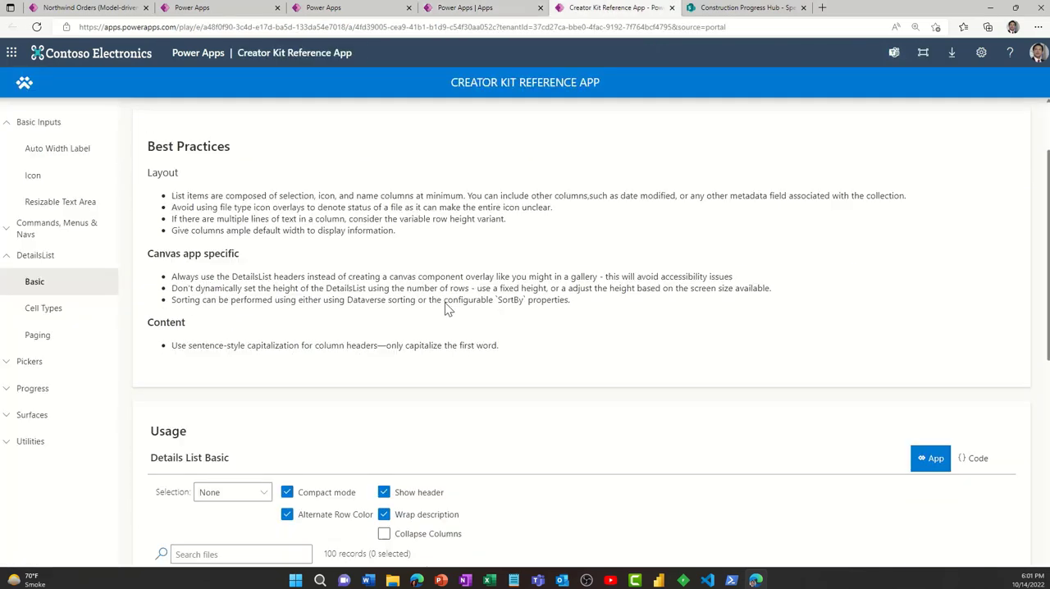
pyautogui.scroll(2, 453, 311)
pyautogui.scroll(2, 453, 312)
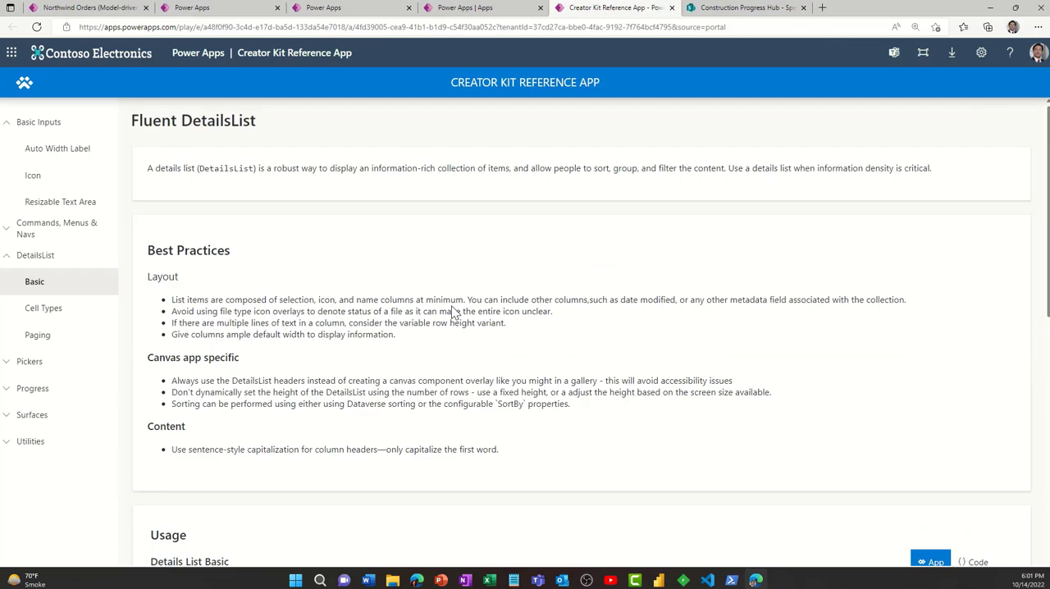
# - Examine the Breadcrumb and Basic DetailsList guidance, including their best practices, in the Creator Kit Reference App
pyautogui.scroll(-7, 453, 312)
pyautogui.scroll(10, 458, 312)
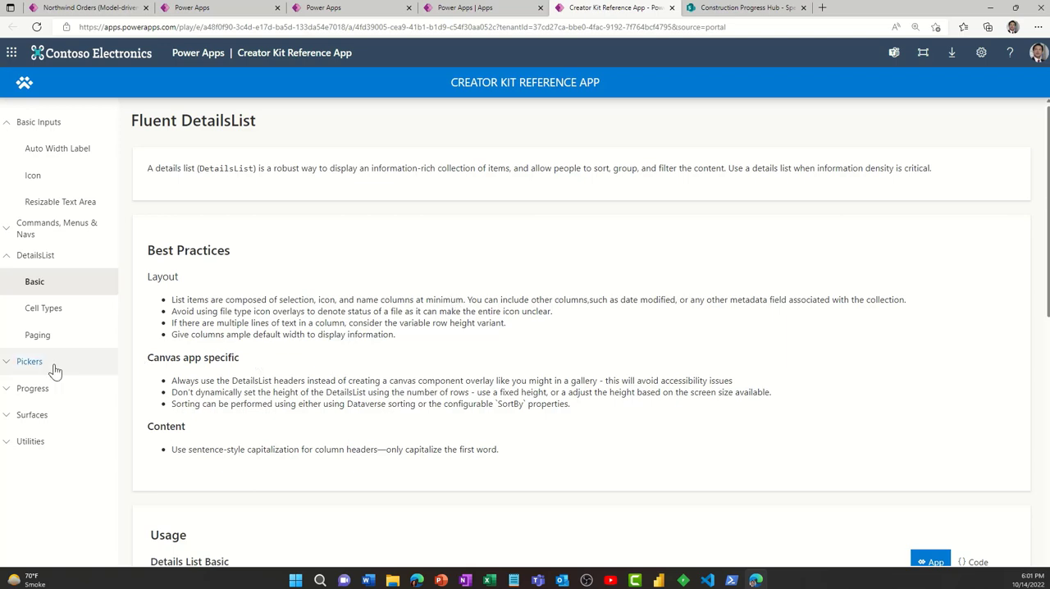
pyautogui.click(56, 229)
pyautogui.click(47, 256)
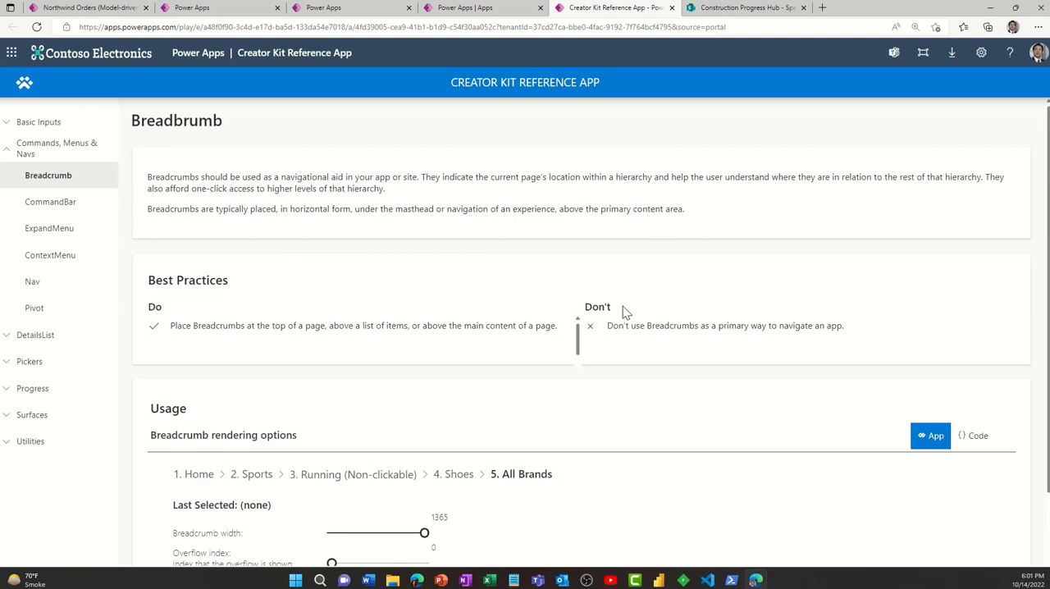
pyautogui.click(41, 338)
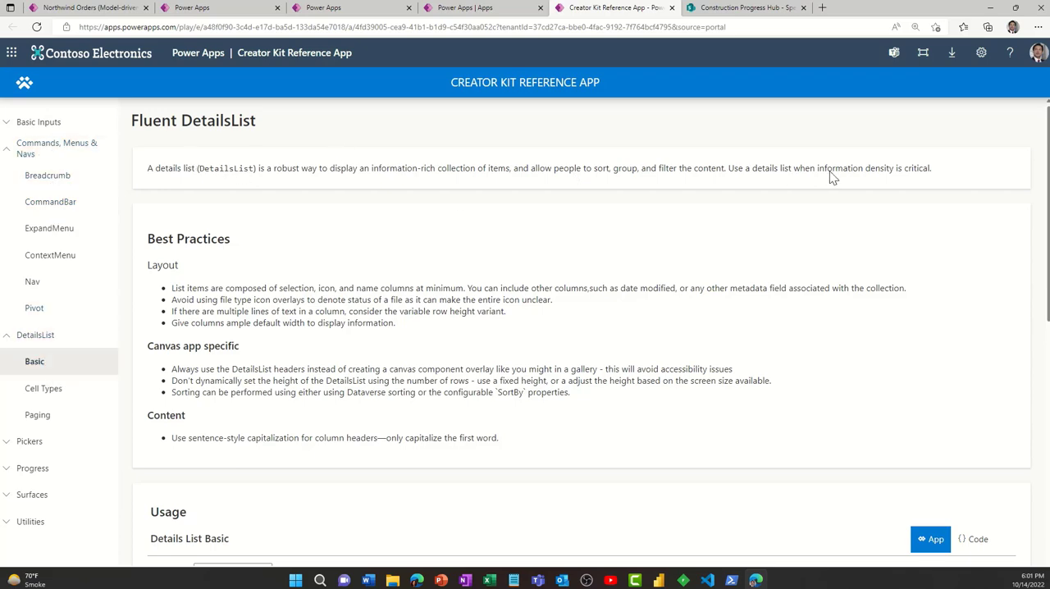
pyautogui.scroll(-2, 833, 179)
pyautogui.scroll(1, 673, 195)
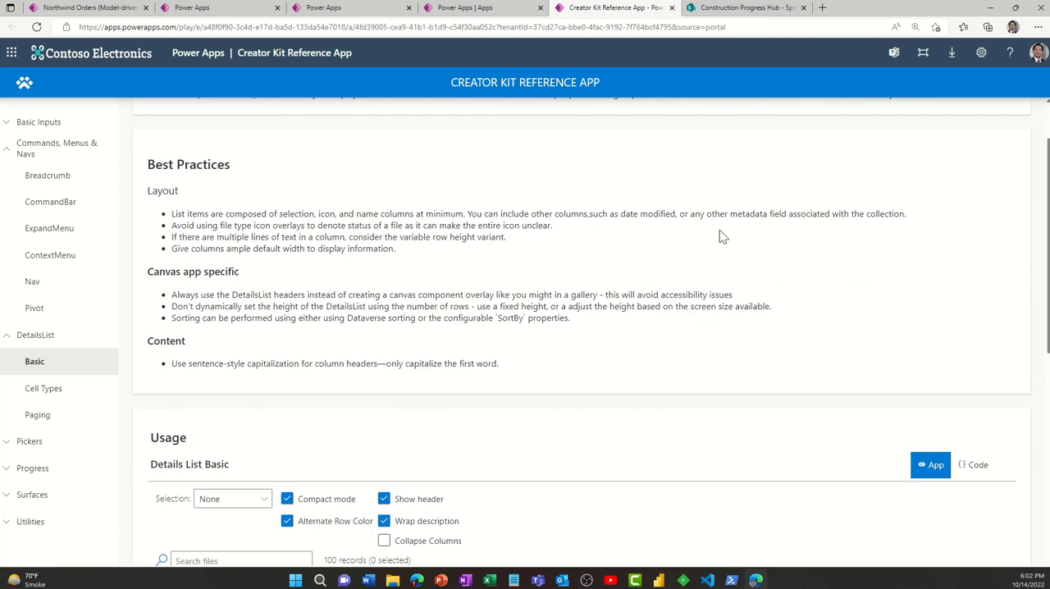
pyautogui.click(69, 178)
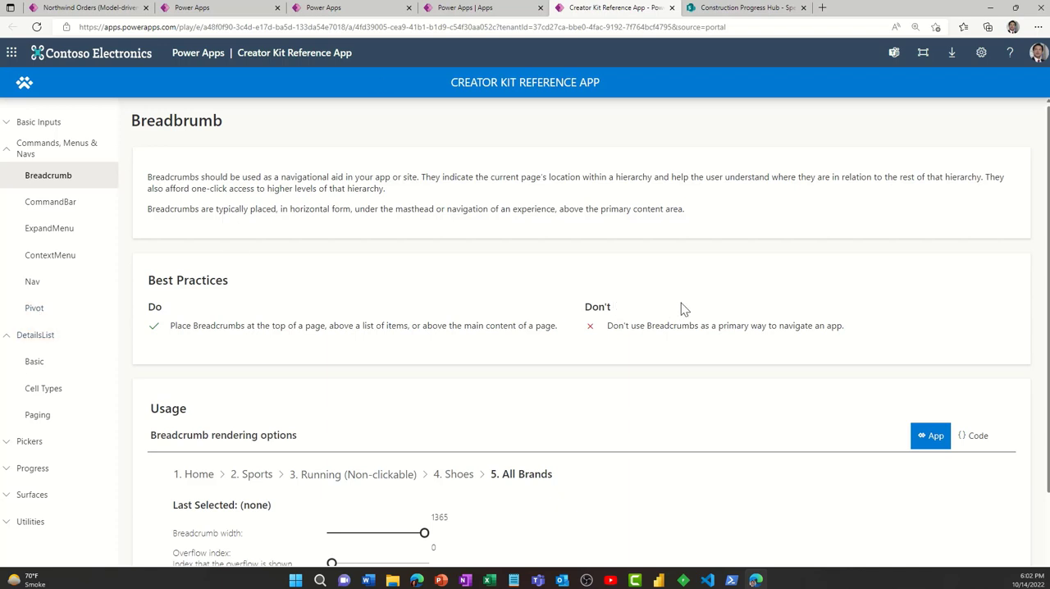
pyautogui.click(41, 373)
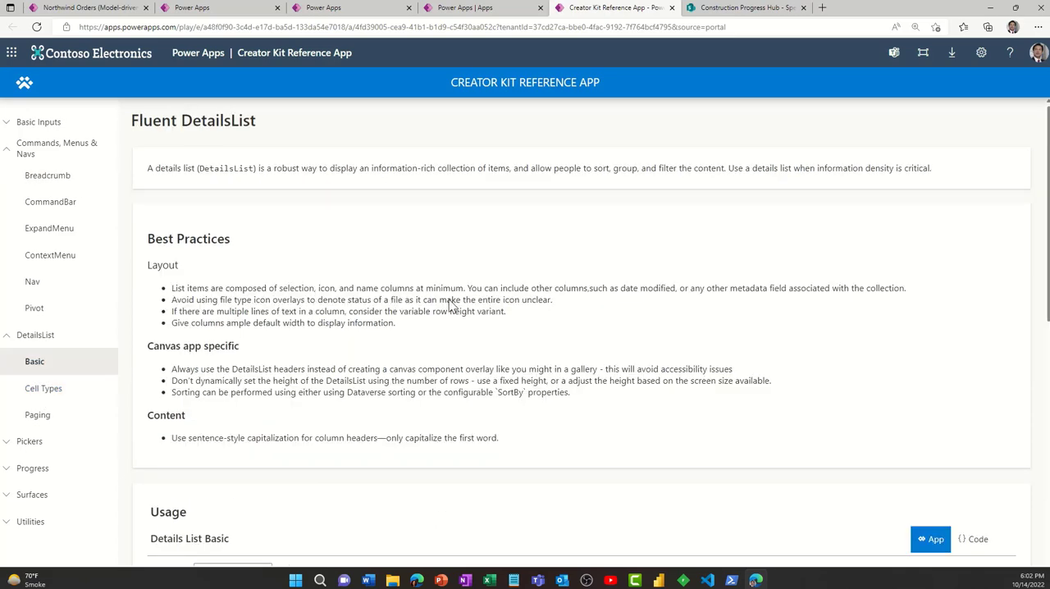
# - Examine the Details List Basic usage example and its display options on the Fluent DetailsList page
pyautogui.scroll(-2, 449, 305)
pyautogui.scroll(-3, 449, 305)
pyautogui.scroll(2, 450, 303)
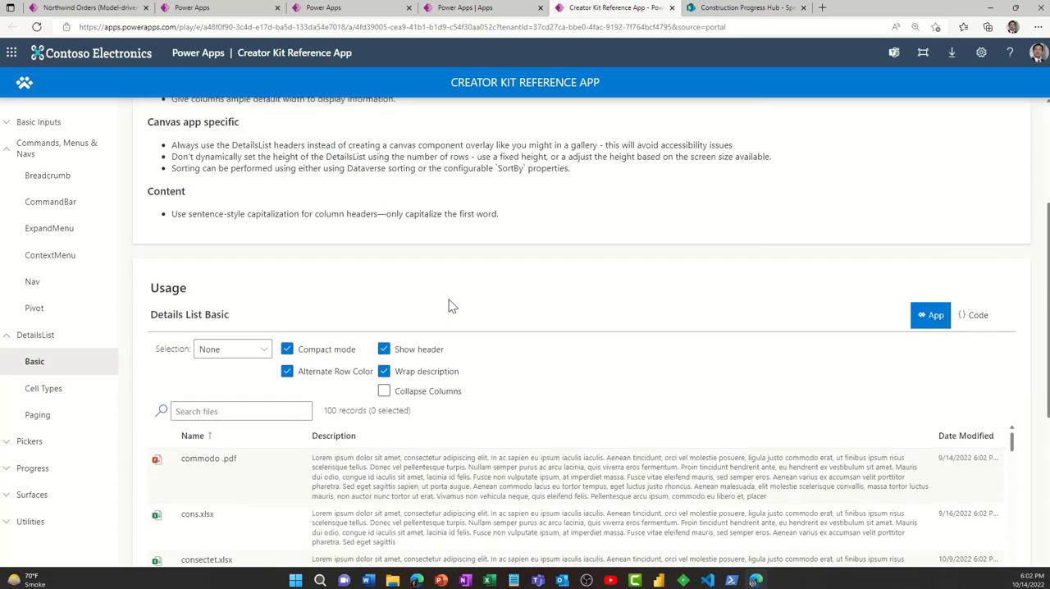
pyautogui.scroll(-3, 449, 300)
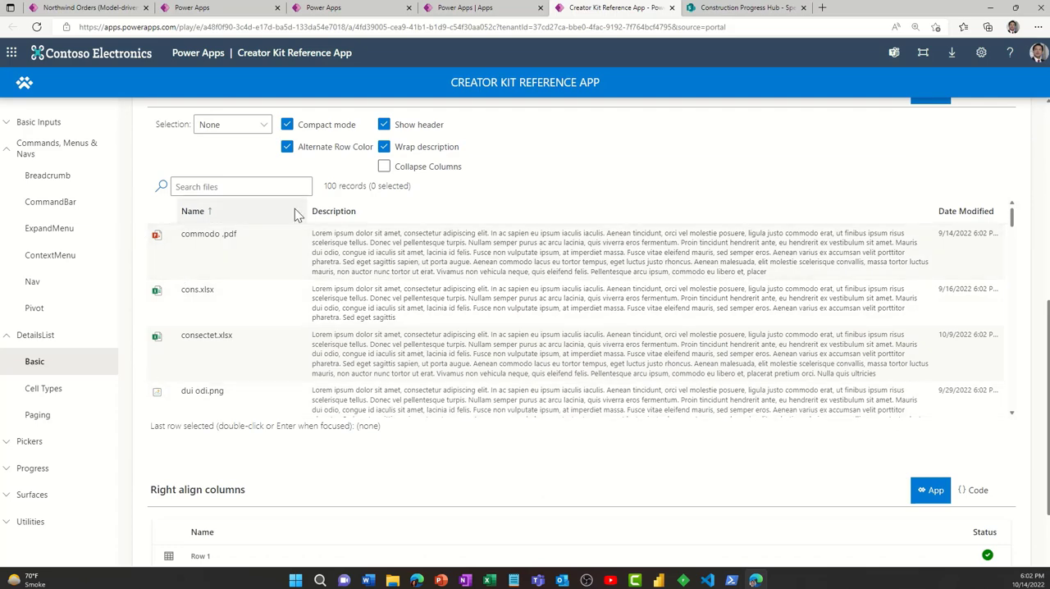
pyautogui.scroll(2, 546, 218)
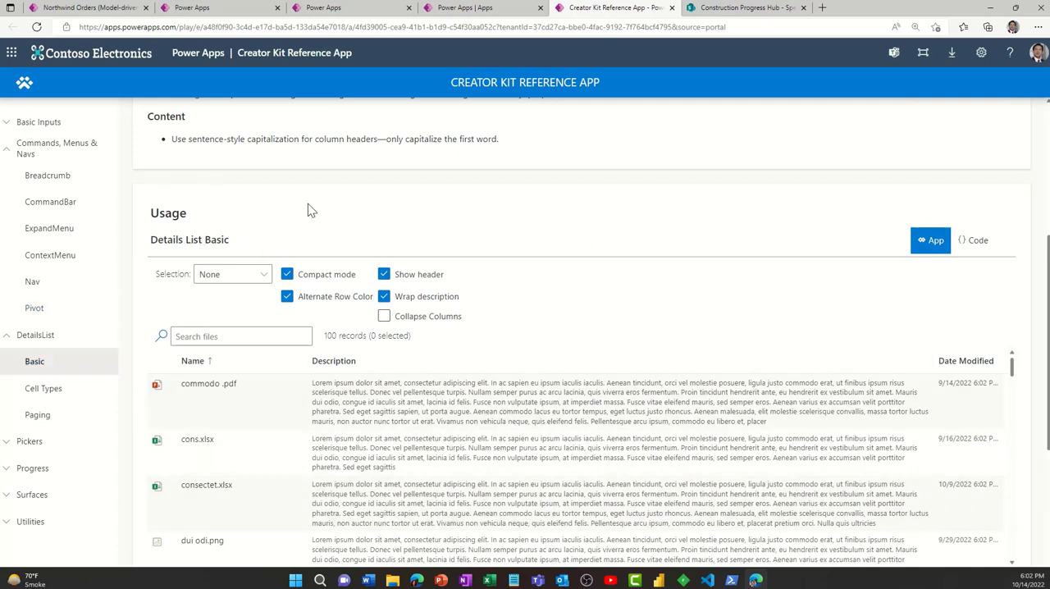
pyautogui.scroll(-3, 497, 319)
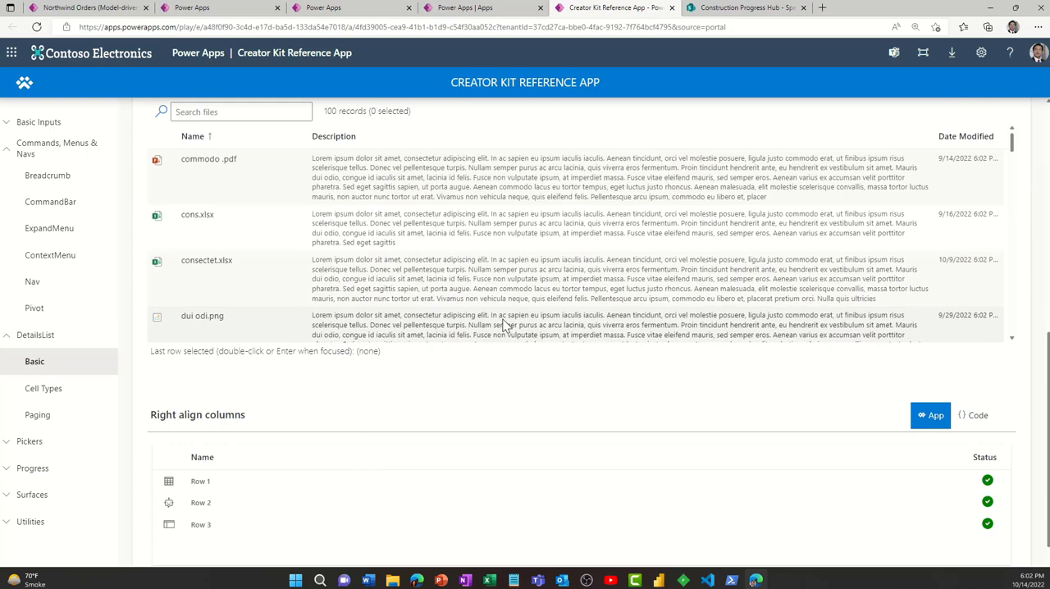
pyautogui.scroll(3, 614, 265)
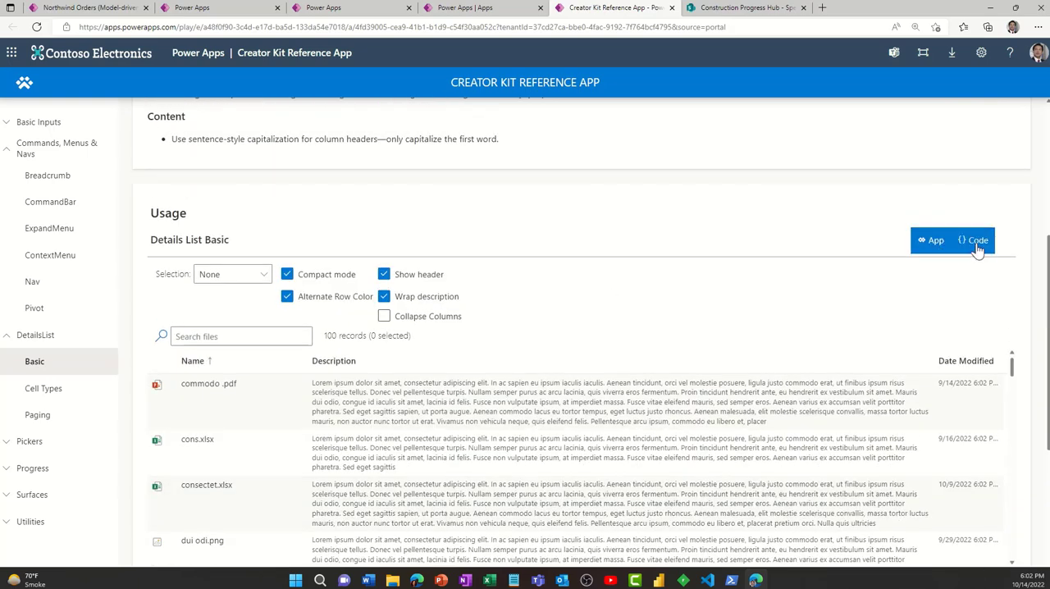
# - Review the source code of the Details List Basic example, then return to its app view
pyautogui.click(976, 242)
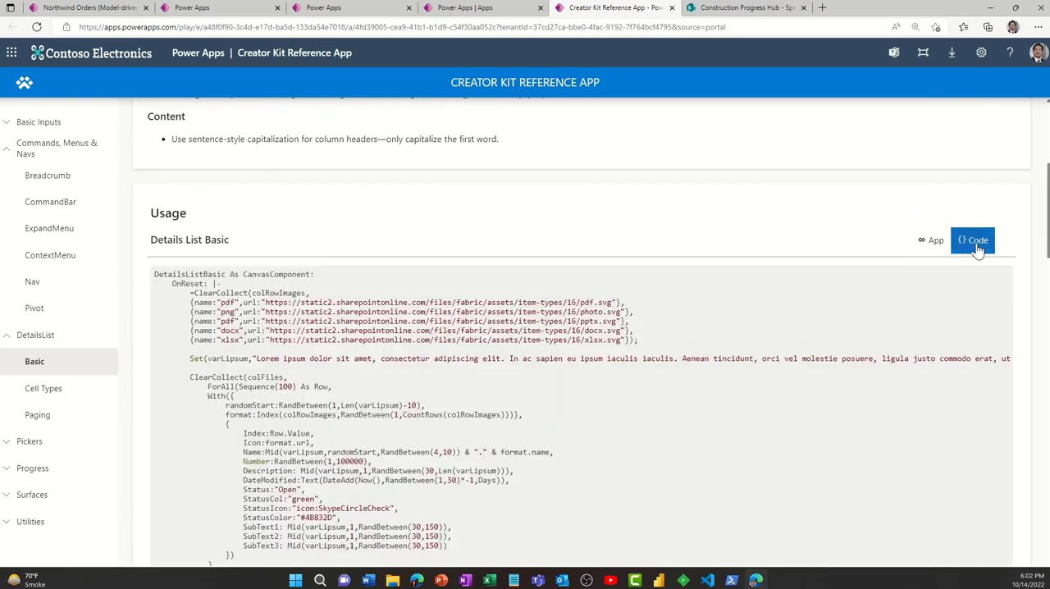
pyautogui.scroll(-6, 598, 405)
pyautogui.scroll(5, 599, 408)
pyautogui.scroll(-1, 592, 393)
pyautogui.scroll(3, 592, 392)
pyautogui.scroll(-2, 574, 402)
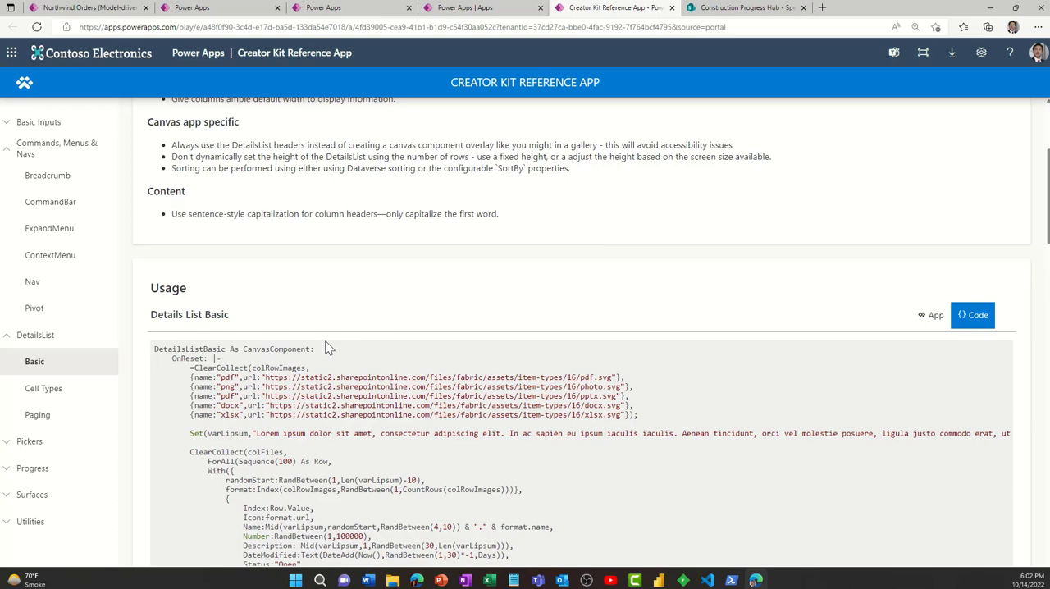
pyautogui.click(933, 315)
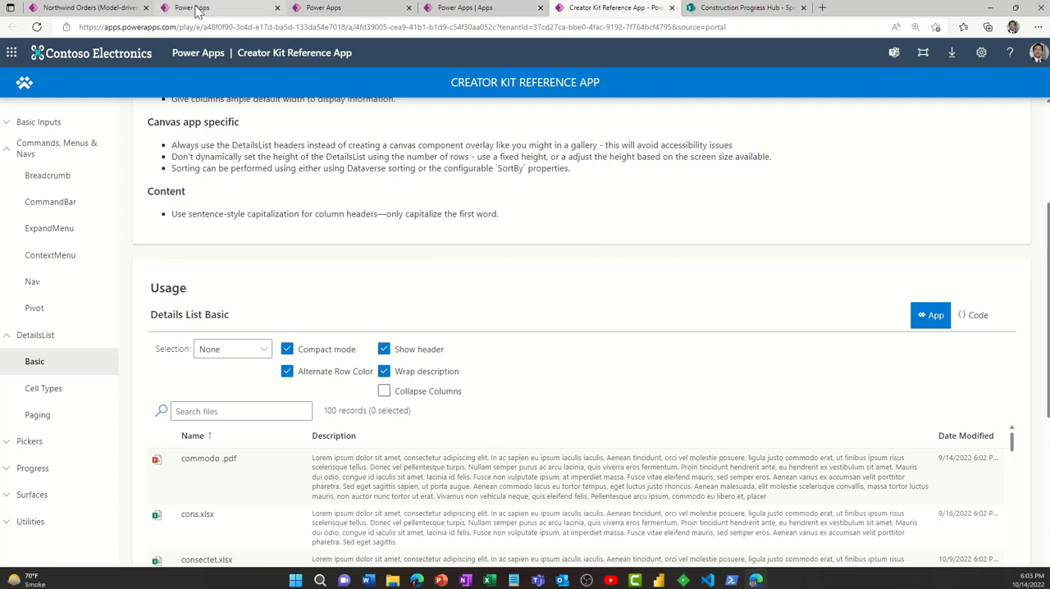
# - Switch to the SpecDocs page in Power Apps Studio and rename Screen1 as Home Docs
pyautogui.click(197, 9)
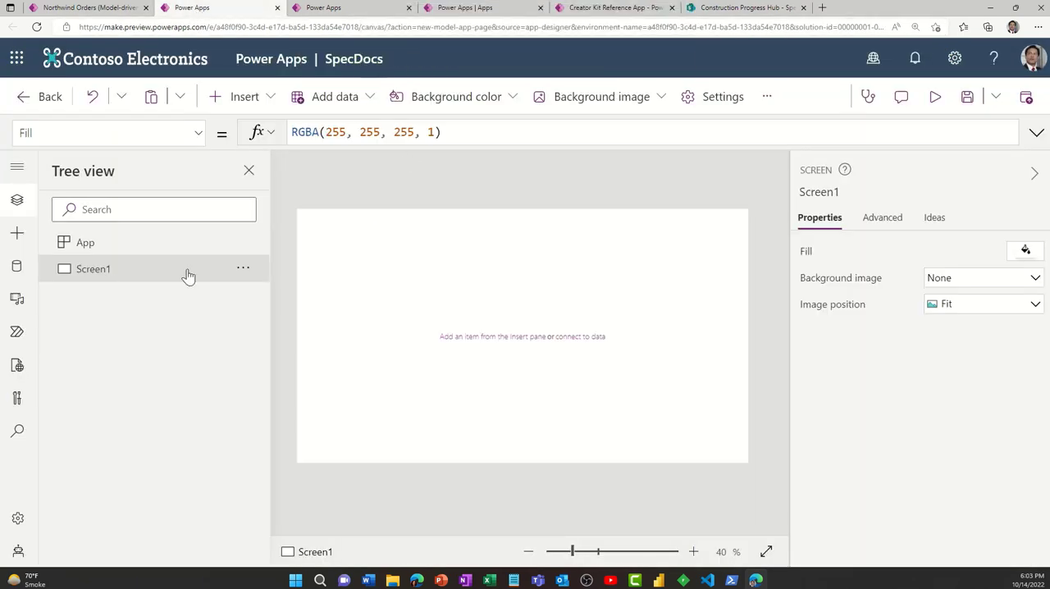
pyautogui.click(243, 268)
pyautogui.click(274, 296)
pyautogui.write('Home')
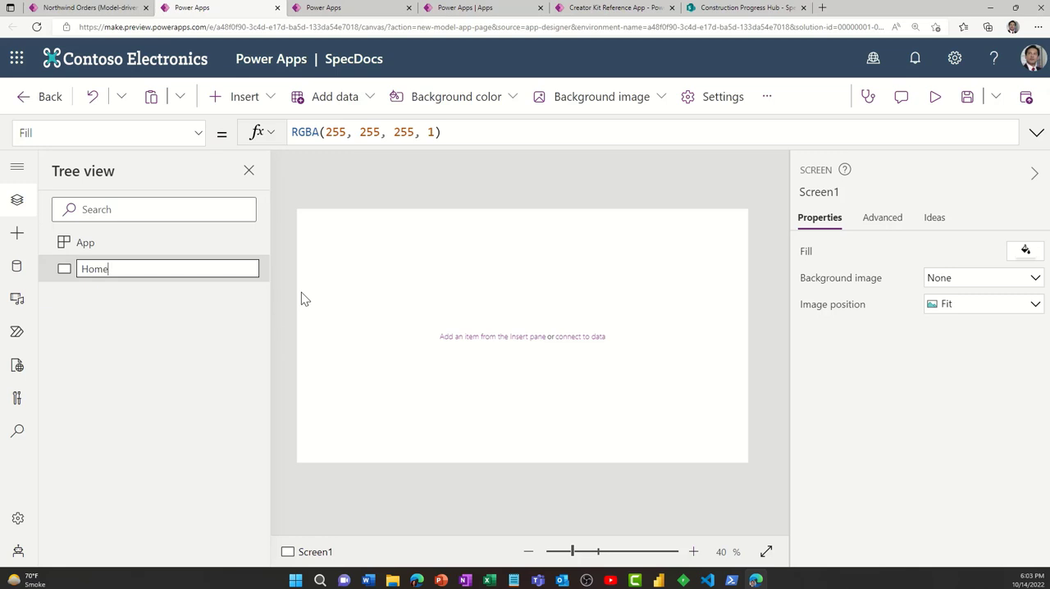
pyautogui.write(' Docs')
pyautogui.press('Return')
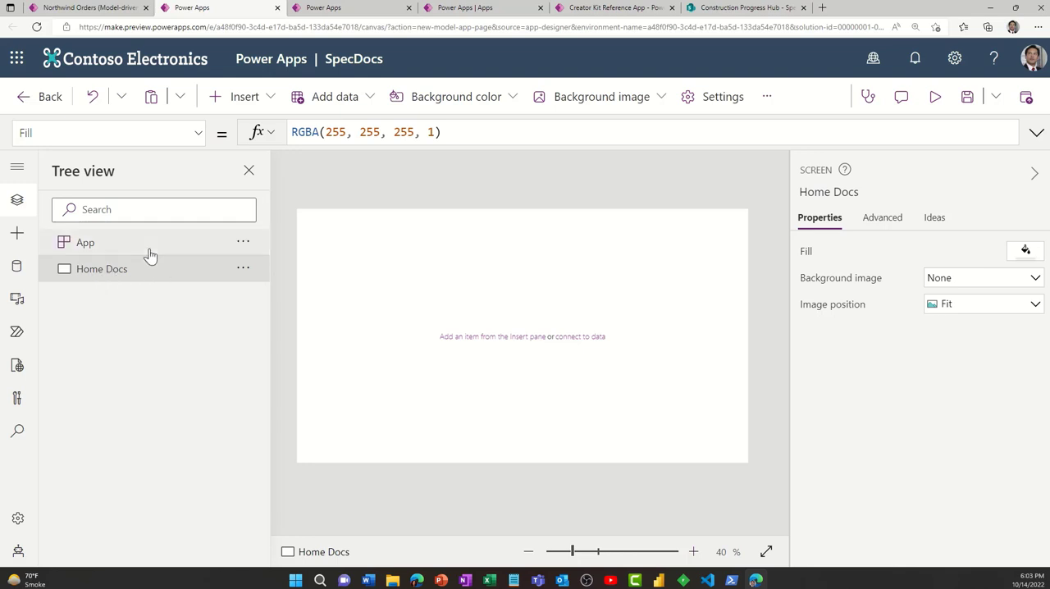
# - Insert a vertical container on the Home Docs screen and move it to position X 0, Y 0
pyautogui.click(20, 236)
pyautogui.click(119, 206)
pyautogui.write('container')
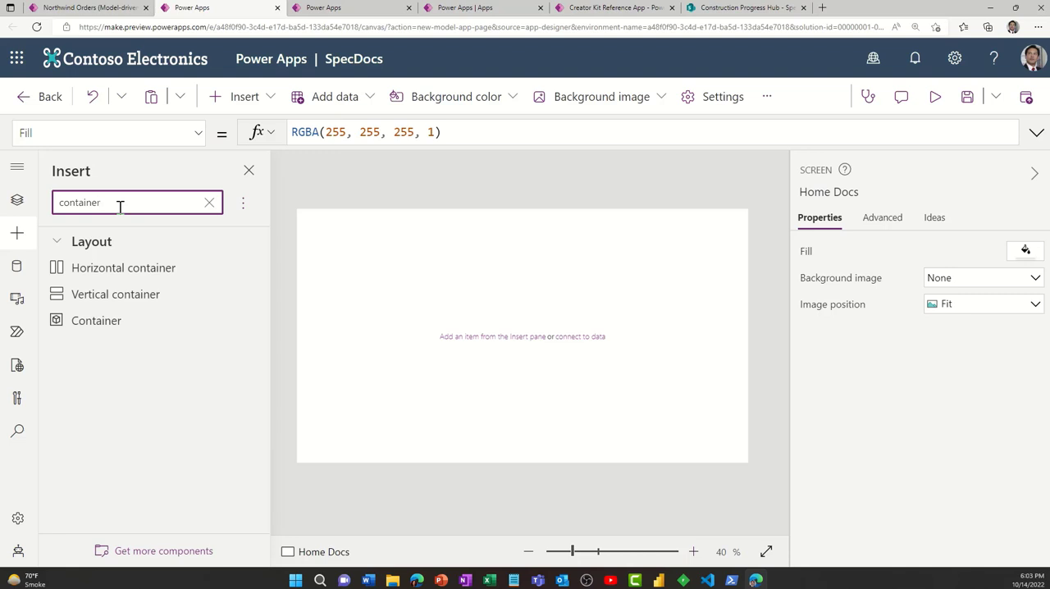
pyautogui.click(137, 302)
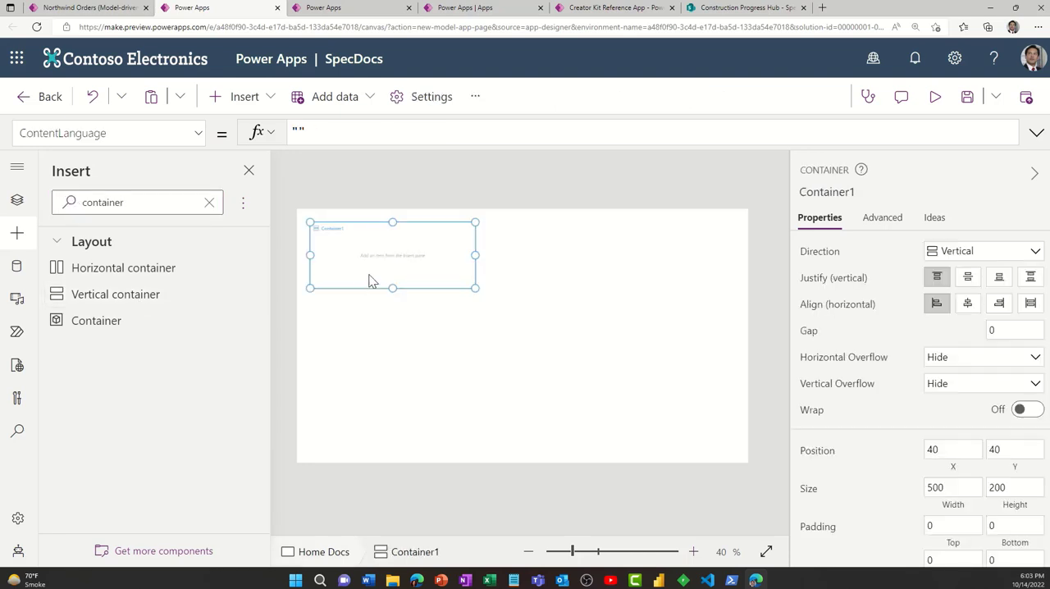
pyautogui.moveTo(344, 219); pyautogui.dragTo(316, 199)
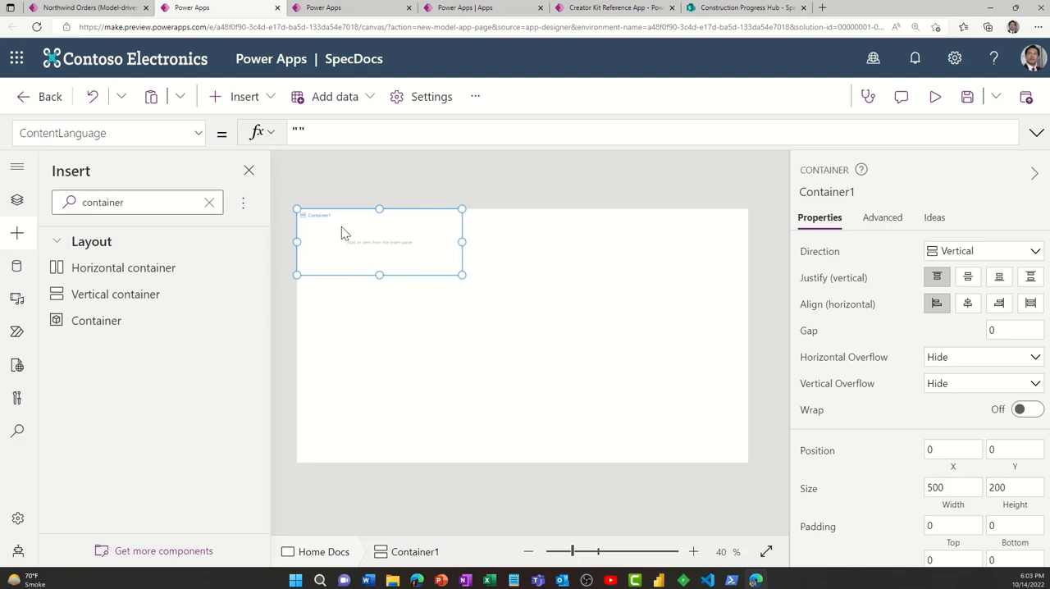
# - Check the X and Y position properties of the vertical container
pyautogui.click(198, 133)
pyautogui.scroll(-3, 181, 331)
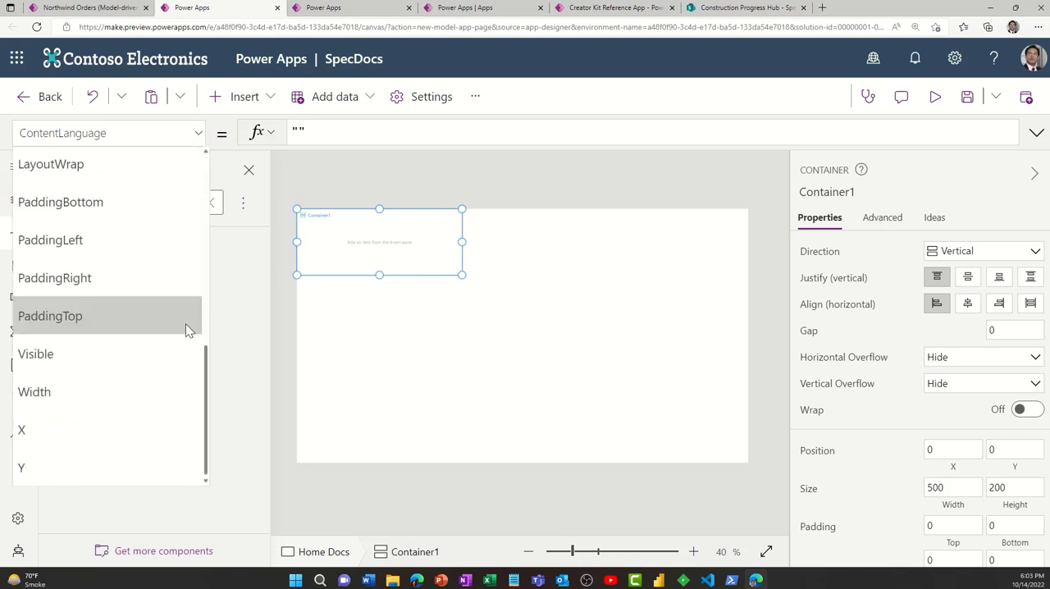
pyautogui.click(161, 419)
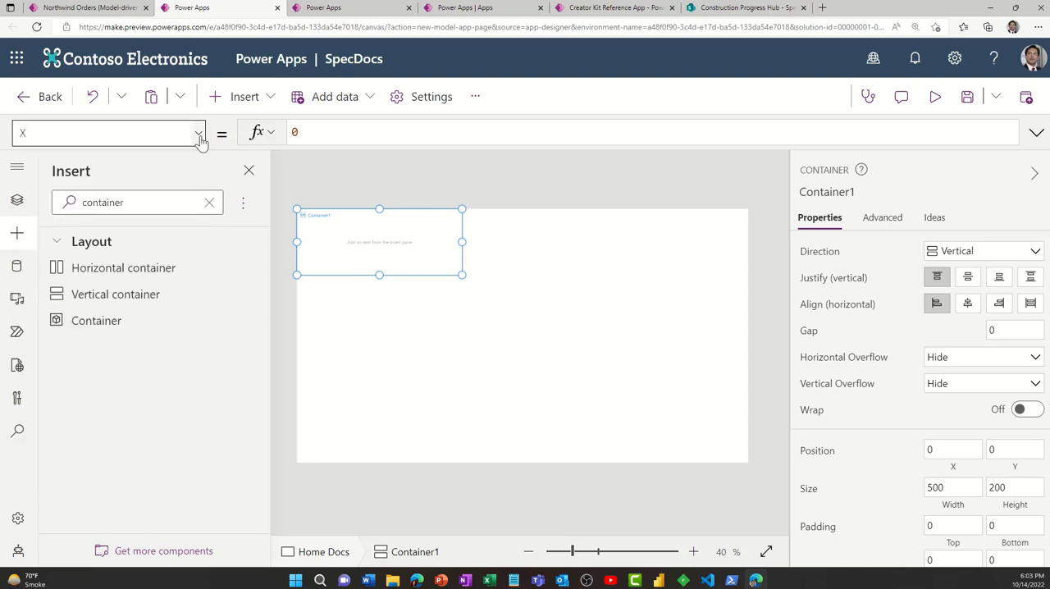
pyautogui.click(197, 133)
pyautogui.click(150, 455)
pyautogui.scroll(-3, 946, 420)
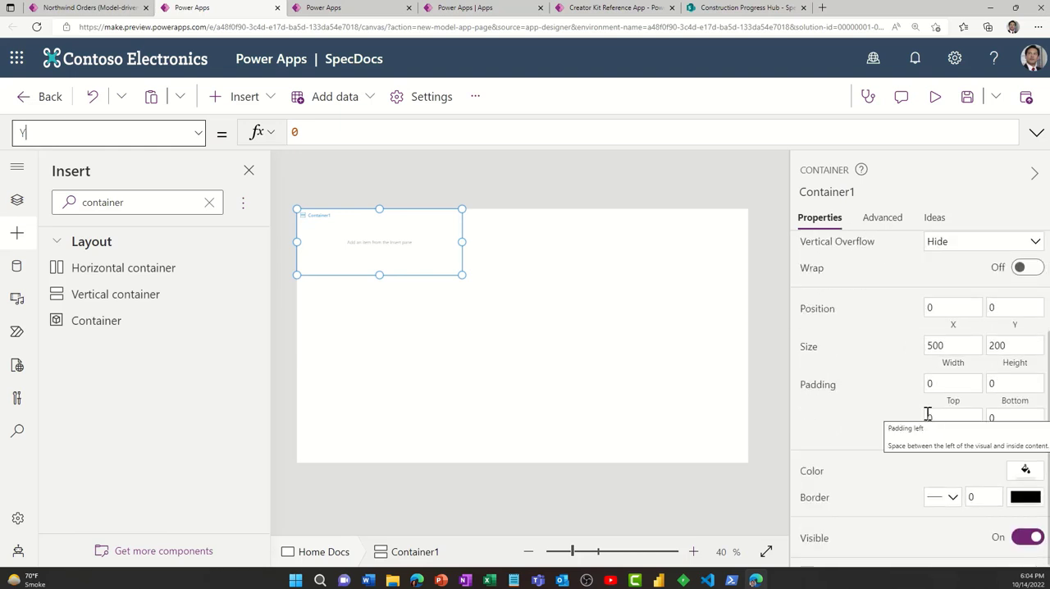
# - Set the vertical container's Width property to Parent.Width
pyautogui.click(198, 134)
pyautogui.click(137, 401)
pyautogui.click(339, 131)
pyautogui.hotkey('ctrl', 'a')
pyautogui.write('Par')
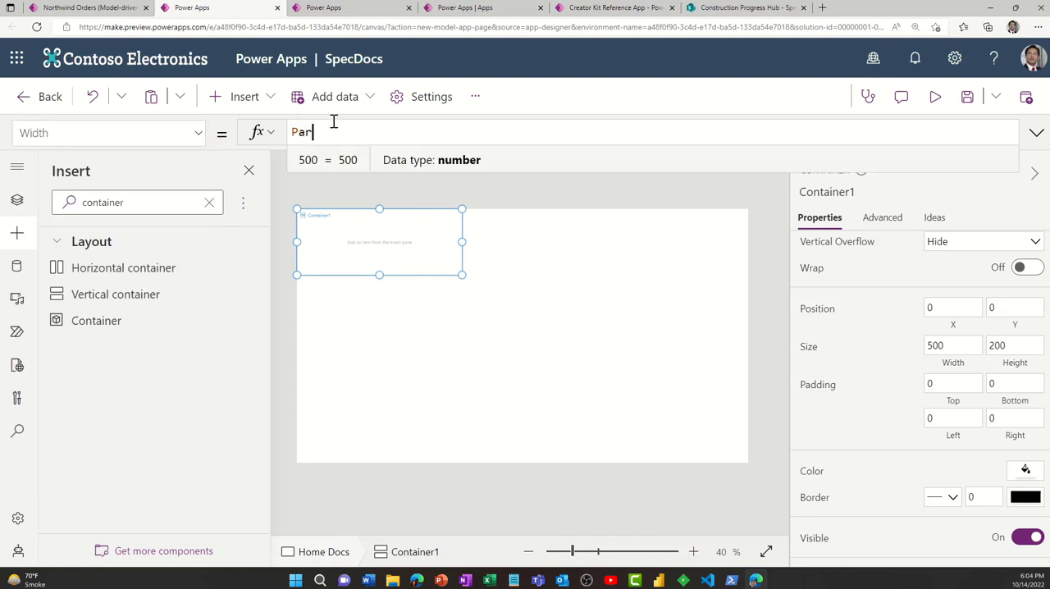
pyautogui.write('ent.Width')
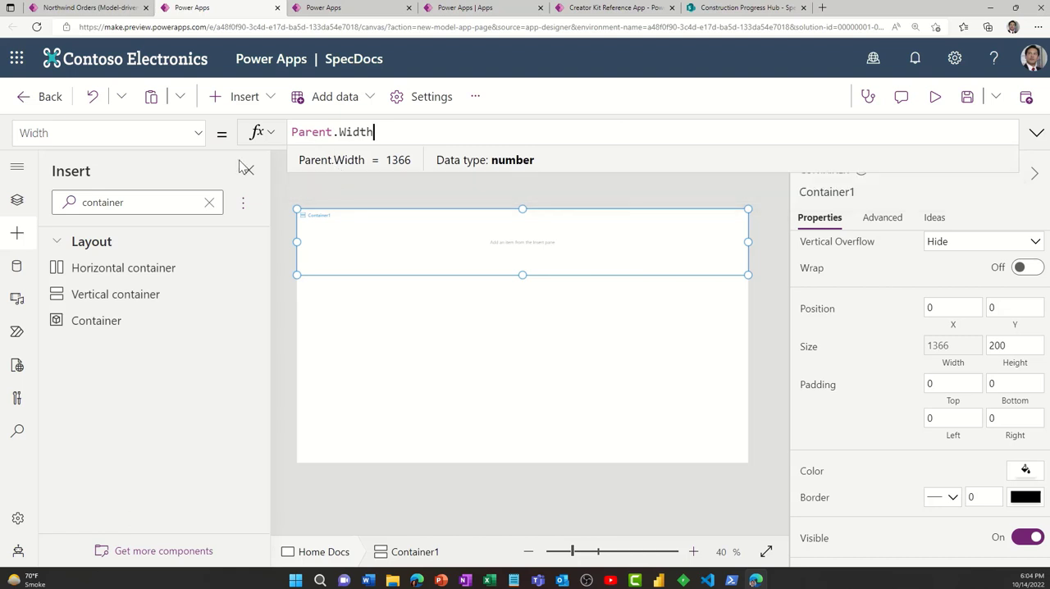
# - Set the vertical container's Height property to Parent.Height
pyautogui.click(198, 139)
pyautogui.scroll(5, 145, 258)
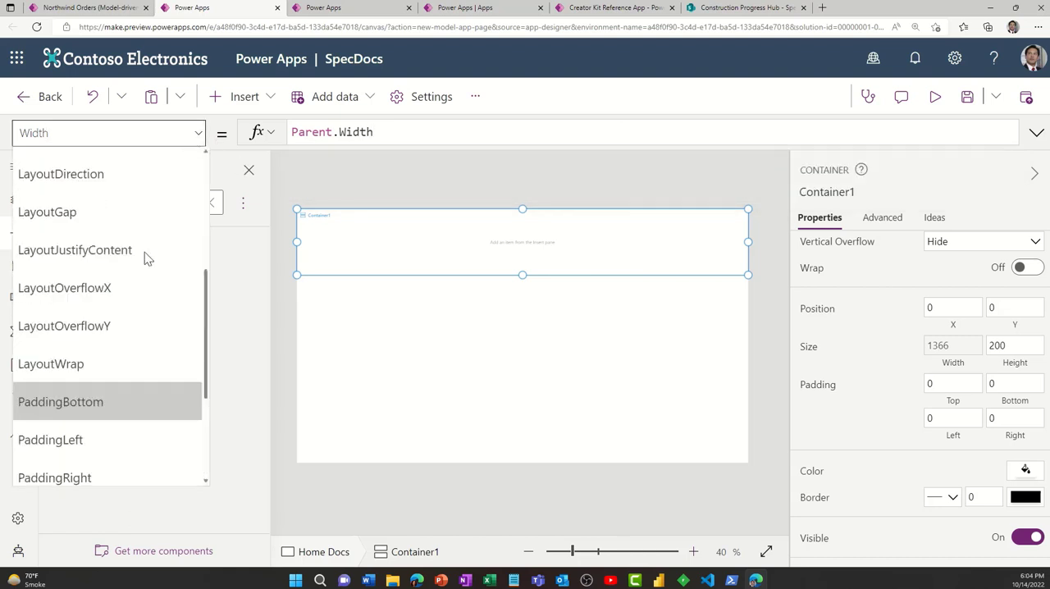
pyautogui.click(145, 255)
pyautogui.doubleClick(400, 132)
pyautogui.write('Parent.H')
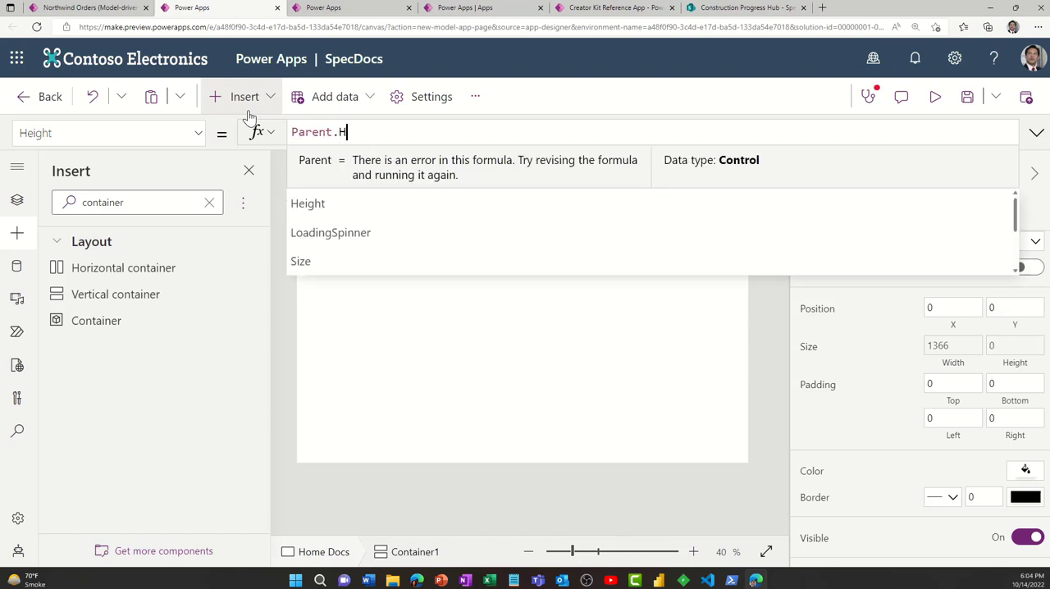
pyautogui.write('eight')
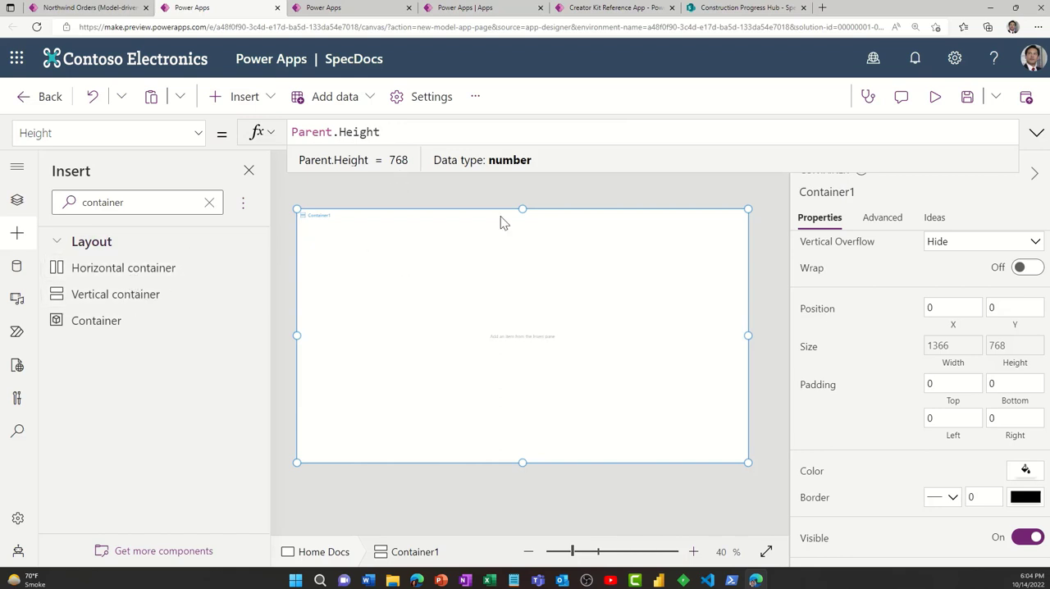
# - Insert a horizontal container inside Container1 and rename the outer vertical container as MainContainer
pyautogui.click(150, 277)
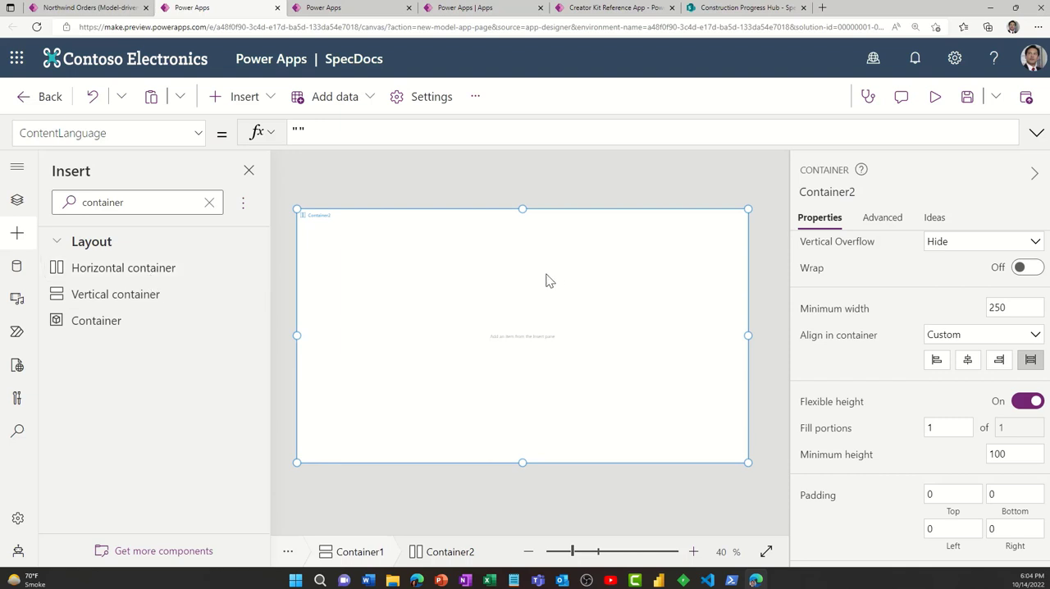
pyautogui.click(18, 199)
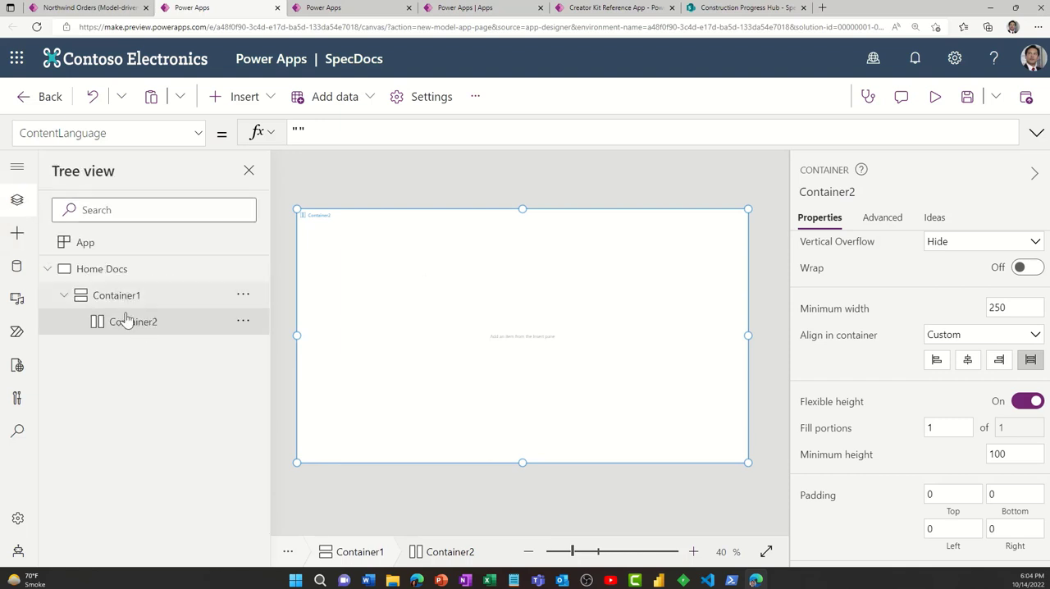
pyautogui.click(240, 295)
pyautogui.click(302, 417)
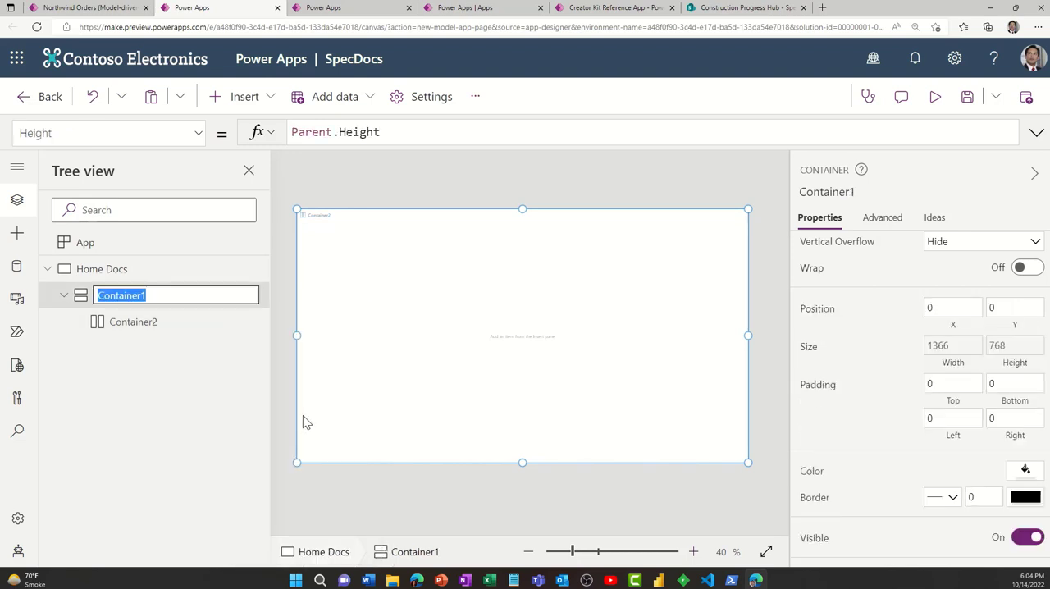
pyautogui.write('Main')
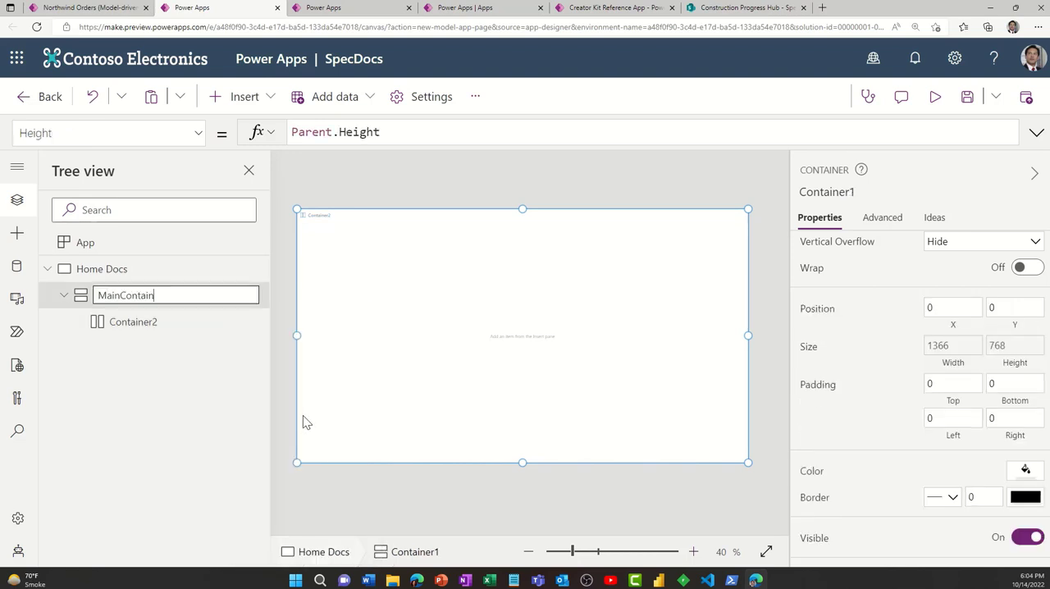
pyautogui.write('Container')
pyautogui.press('Return')
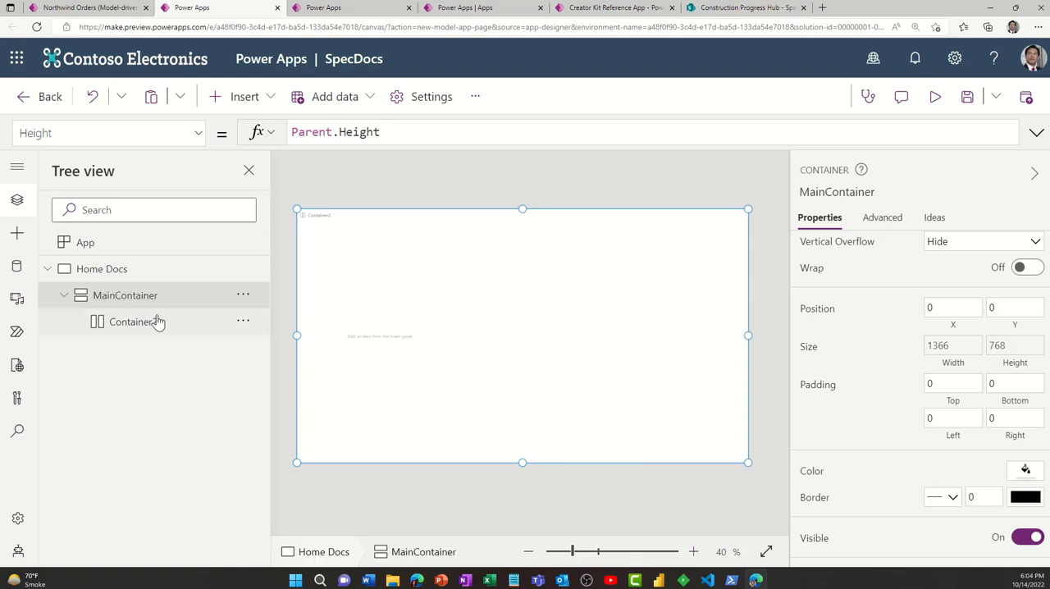
# - Rename the horizontal container inside MainContainer as HeaderContainer and stretch it across the parent's width
pyautogui.click(243, 320)
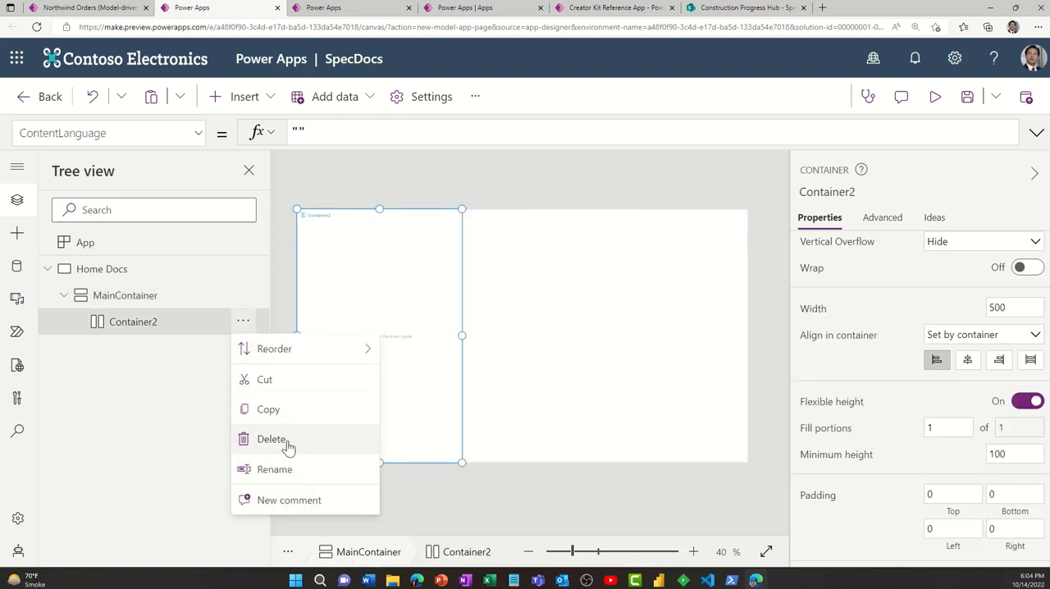
pyautogui.click(293, 471)
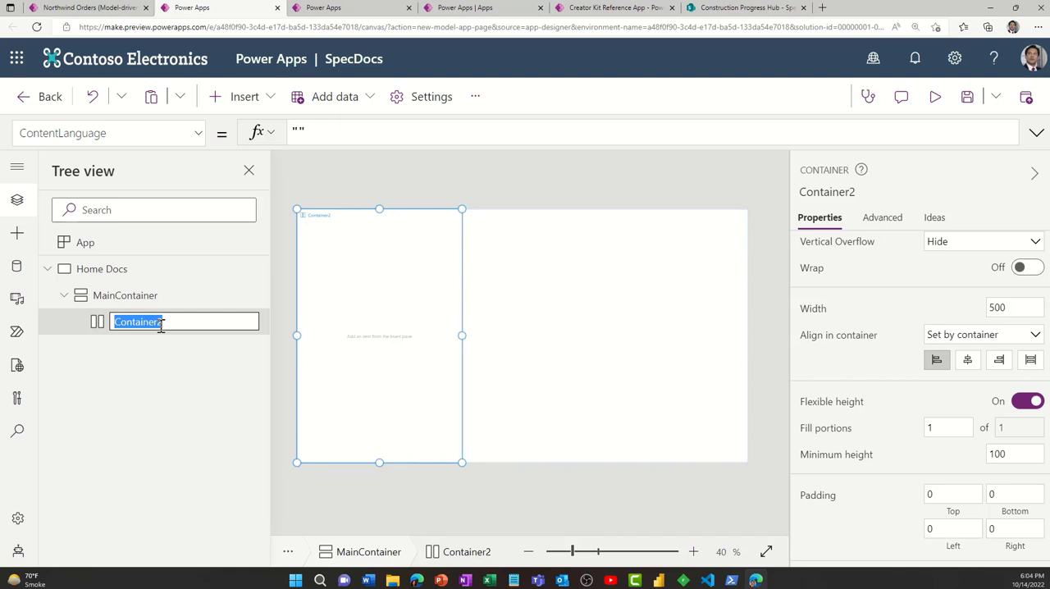
pyautogui.write('Header')
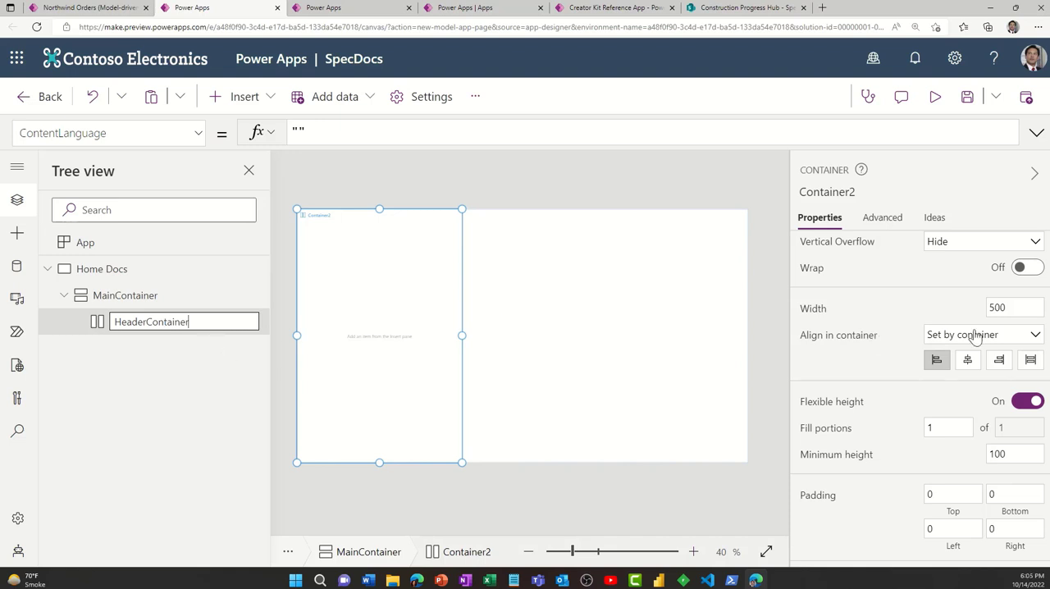
pyautogui.click(1032, 362)
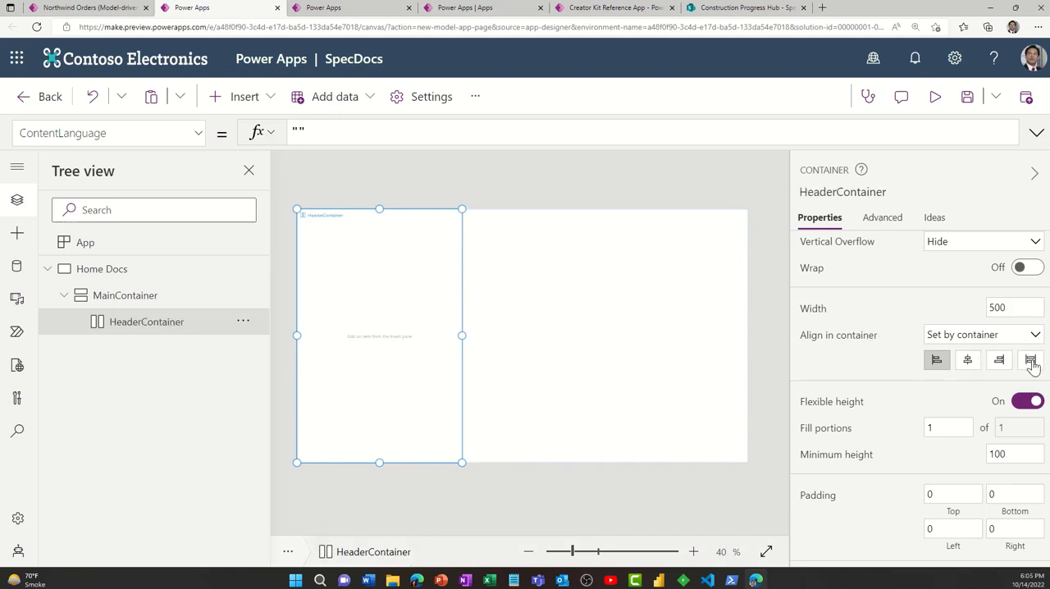
pyautogui.click(1031, 361)
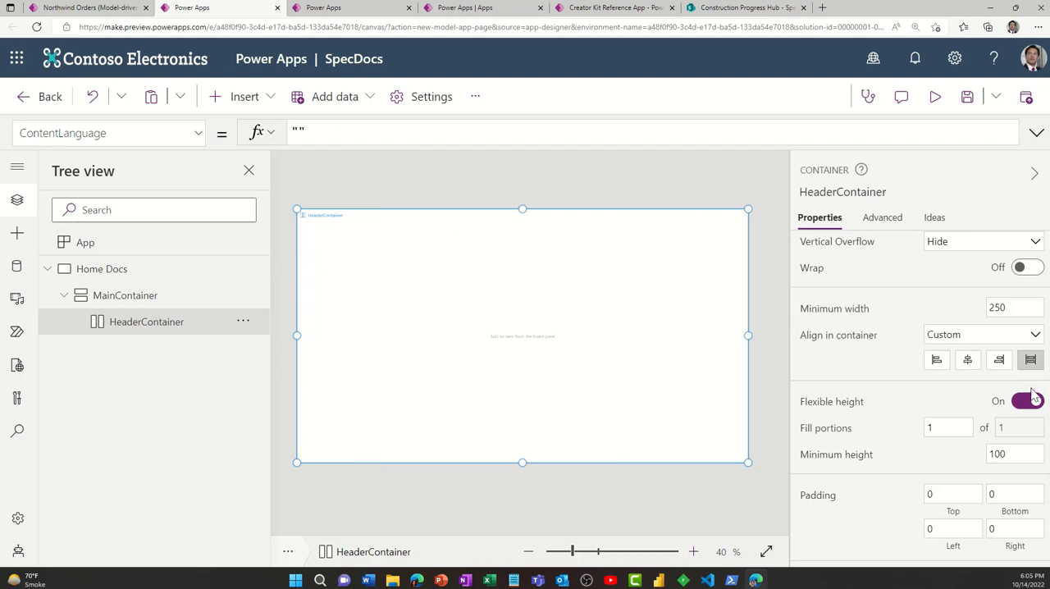
# - Give HeaderContainer a fixed height of 72 by turning off flexible height, and fill it with the standard purple
pyautogui.scroll(-3, 1014, 453)
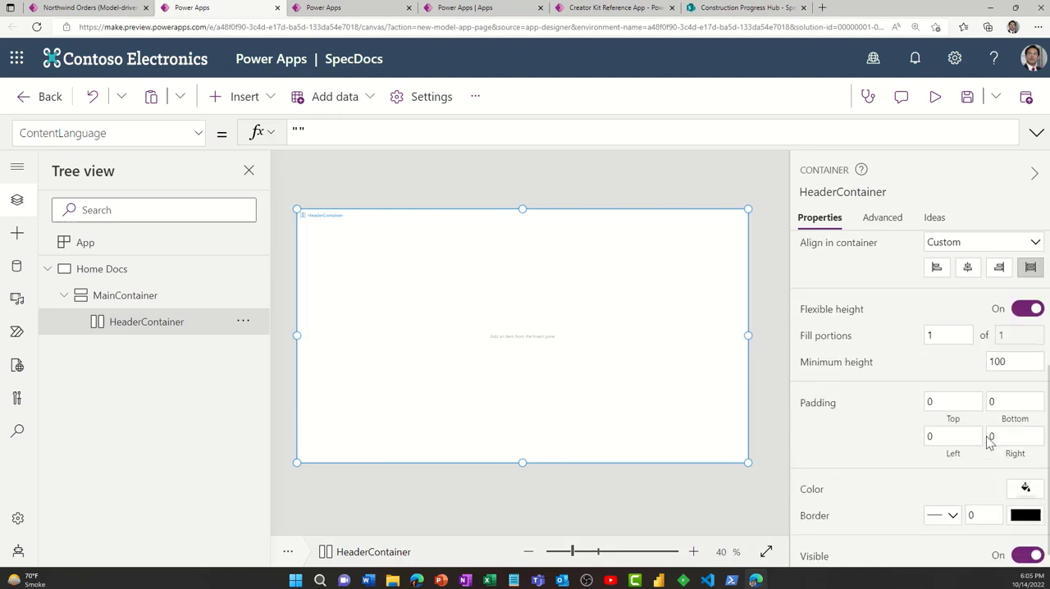
pyautogui.click(1015, 292)
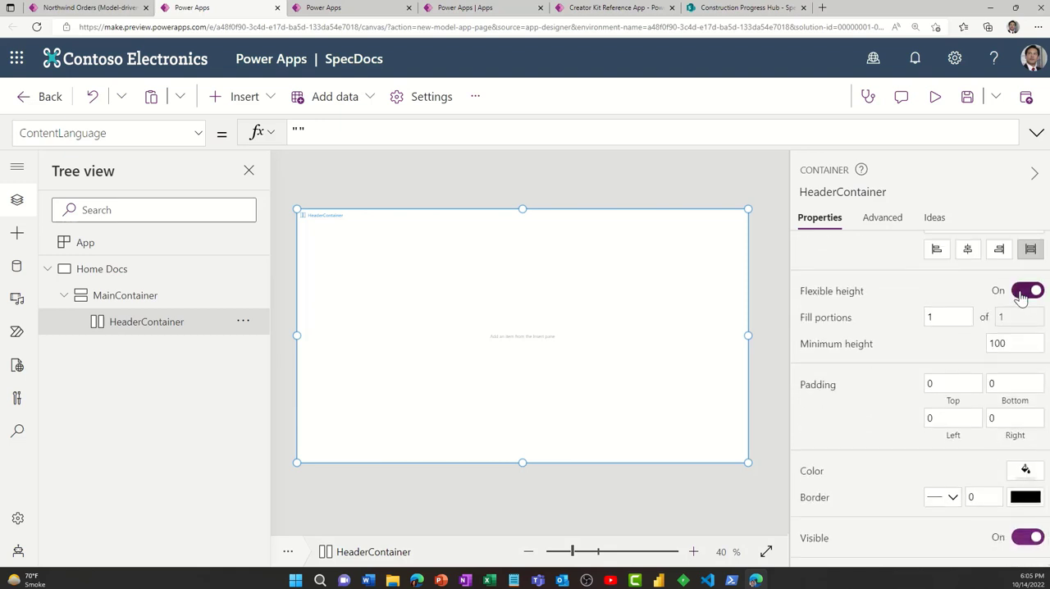
pyautogui.click(1012, 344)
pyautogui.write('72')
pyautogui.click(963, 335)
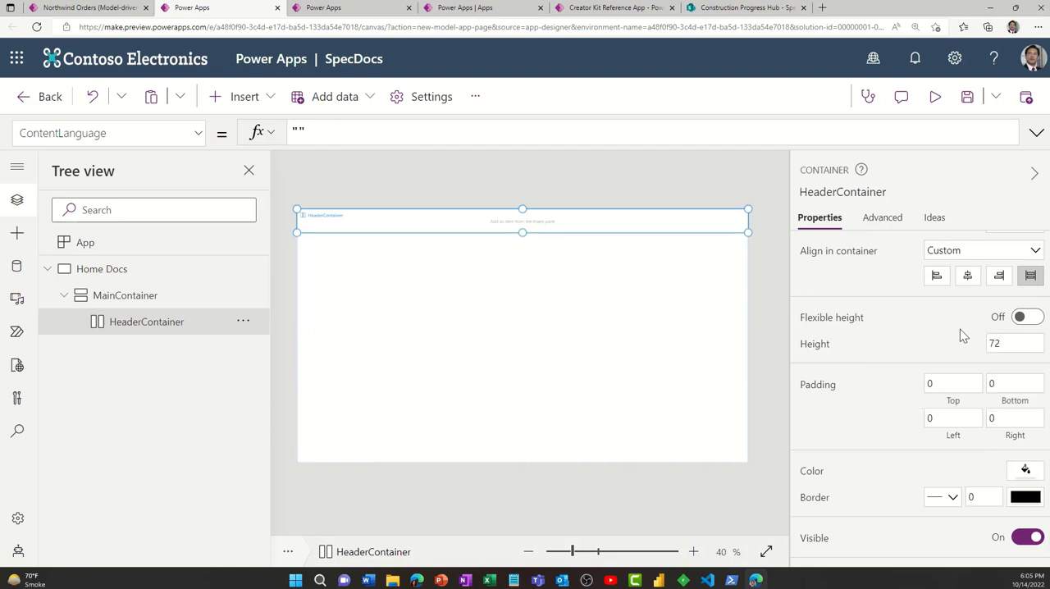
pyautogui.click(1026, 468)
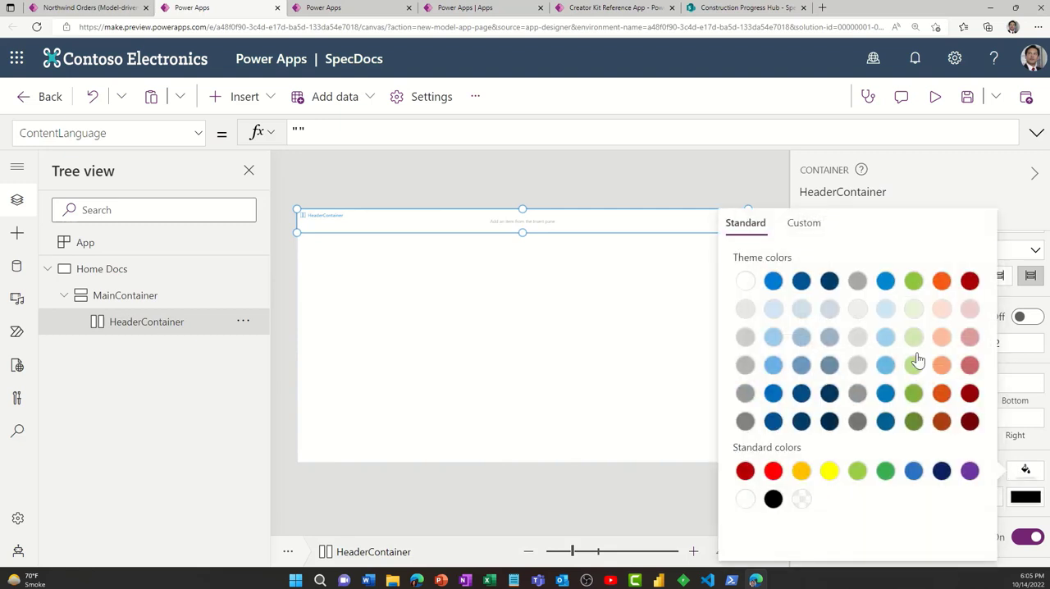
pyautogui.click(970, 470)
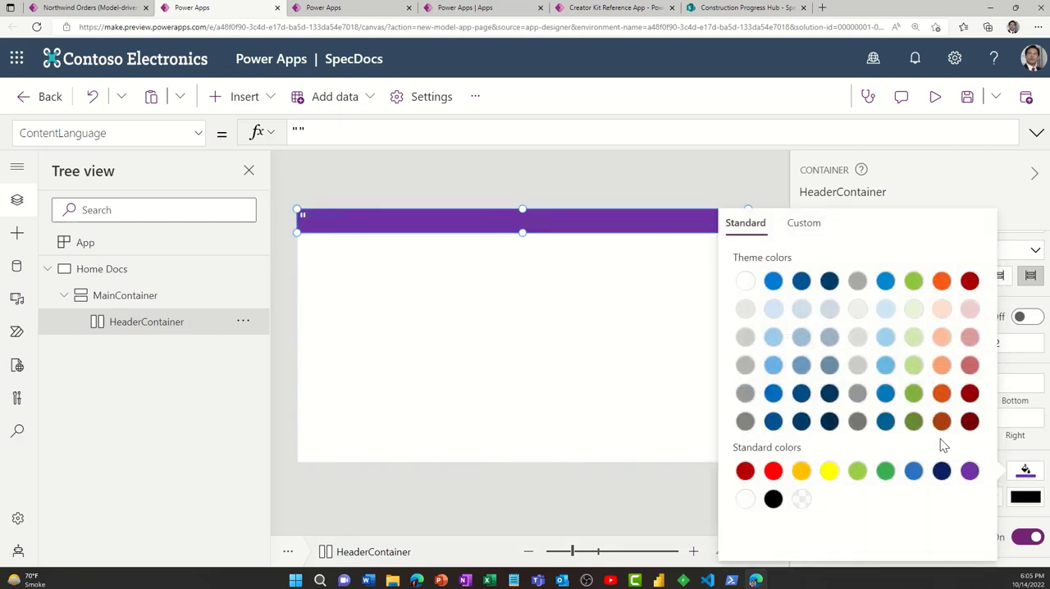
# - Insert a label in HeaderContainer with the text "Specification Documents"
pyautogui.click(243, 98)
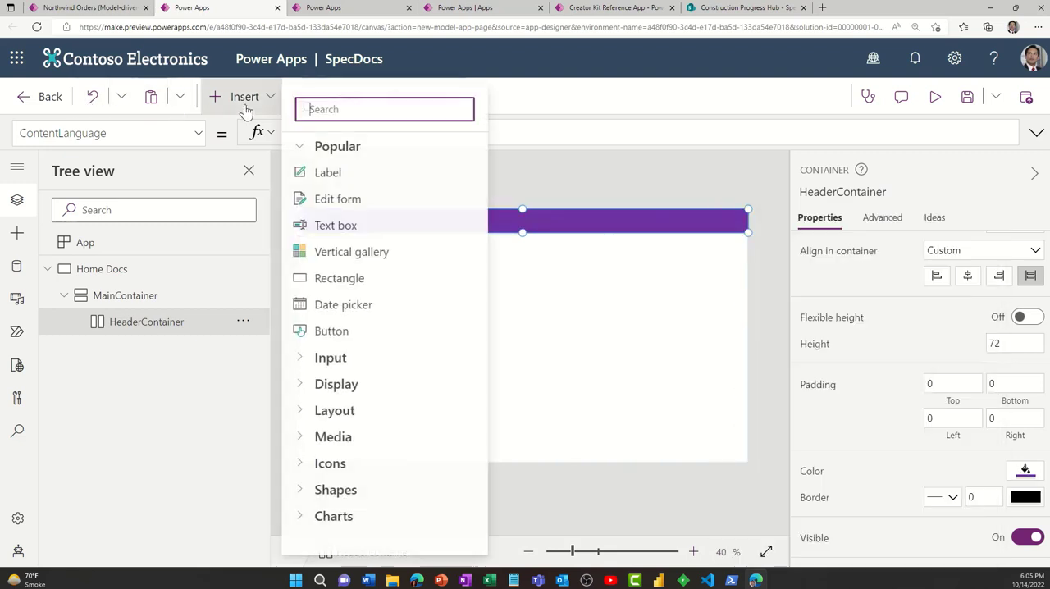
pyautogui.click(328, 174)
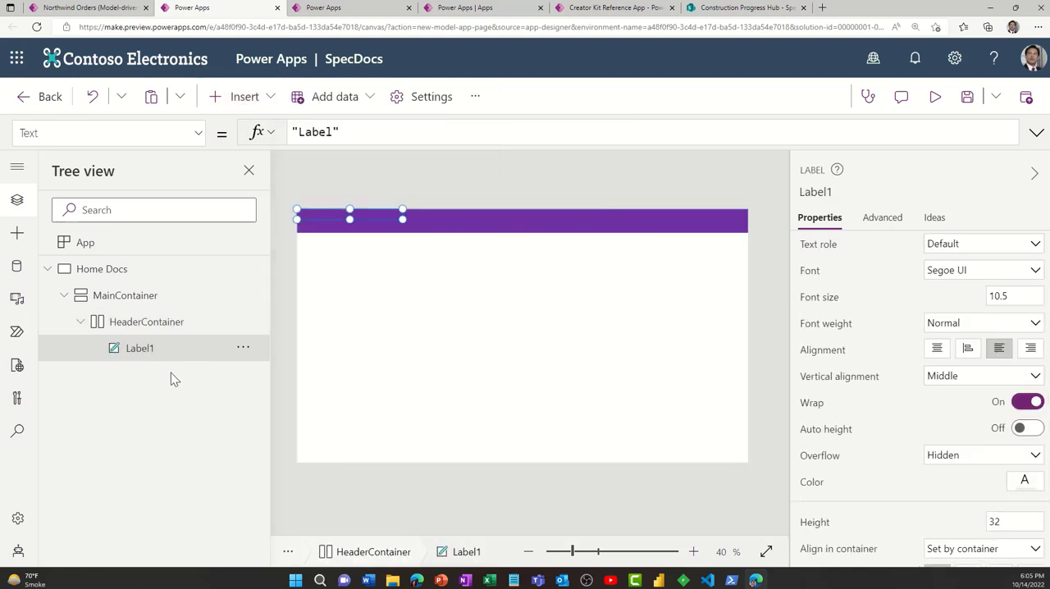
pyautogui.doubleClick(320, 131)
pyautogui.write('Specification')
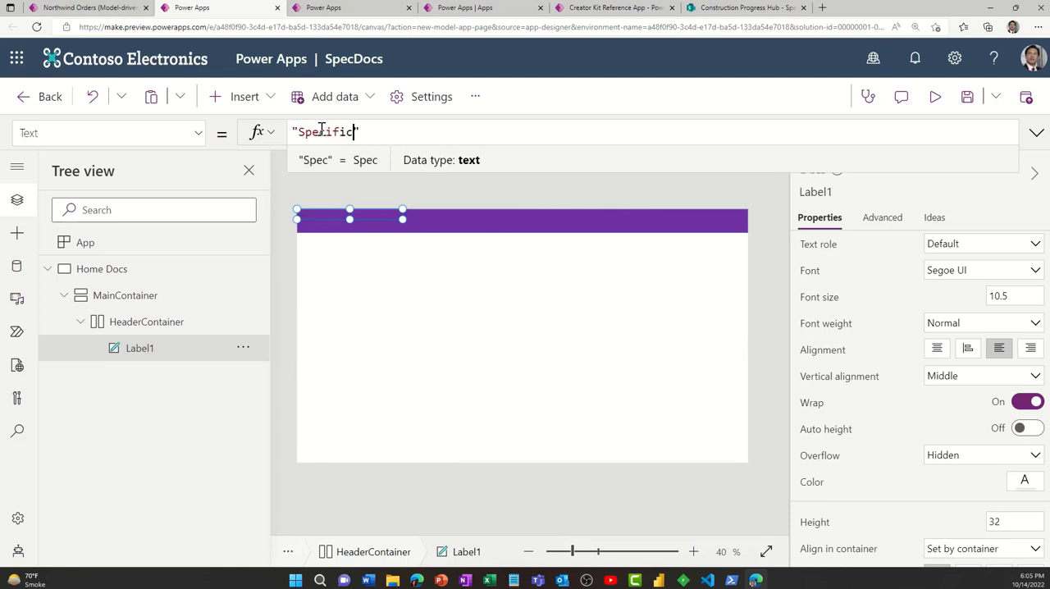
pyautogui.write('s')
pyautogui.press('BackSpace')
pyautogui.press('BackSpace')
pyautogui.write('Docume')
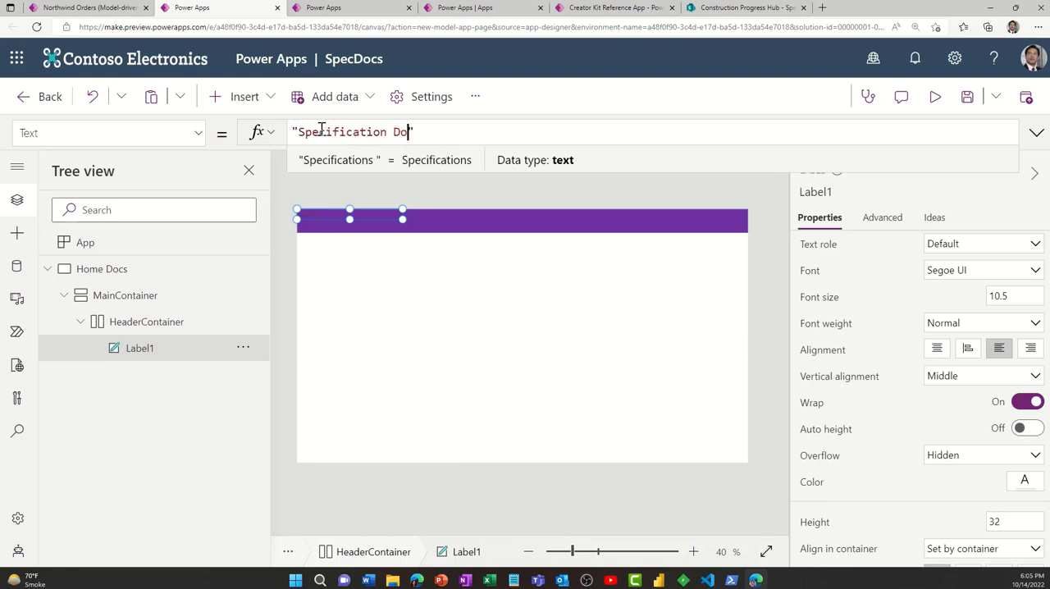
pyautogui.write('nts')
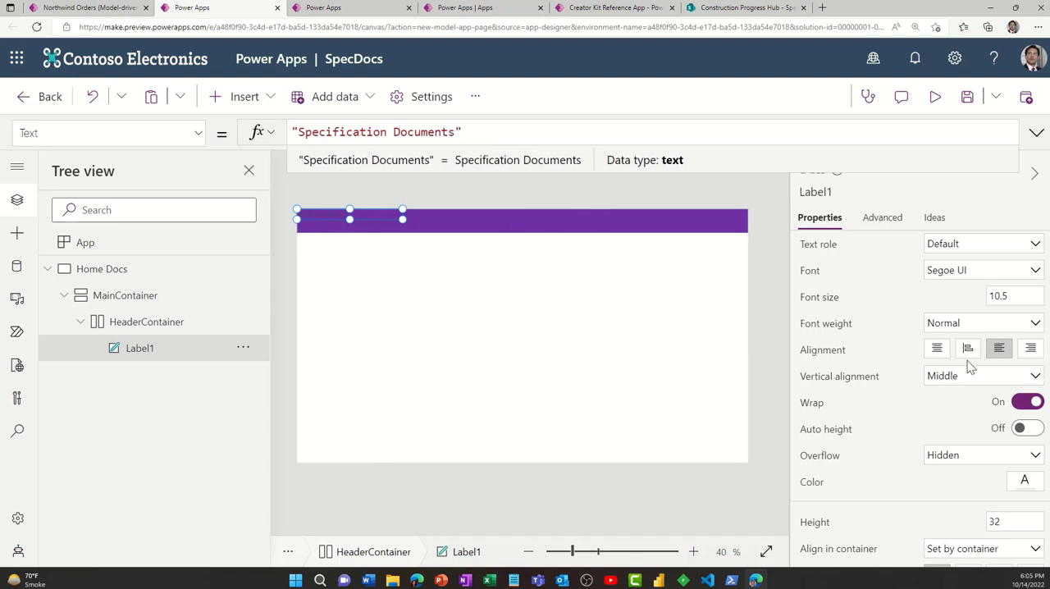
# - Format the header label with centered white text at font size 24
pyautogui.click(938, 349)
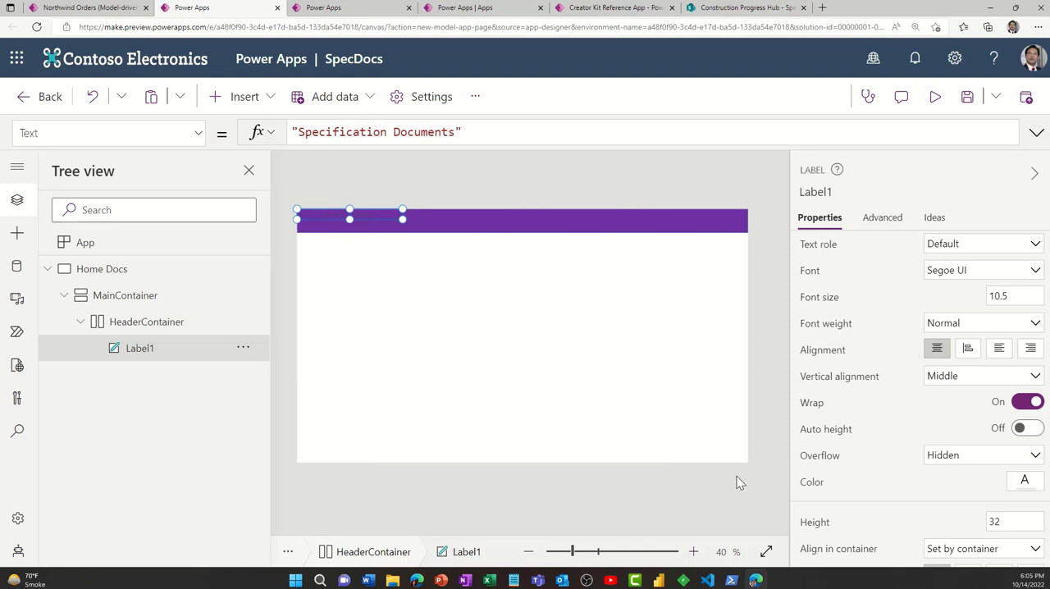
pyautogui.click(1024, 480)
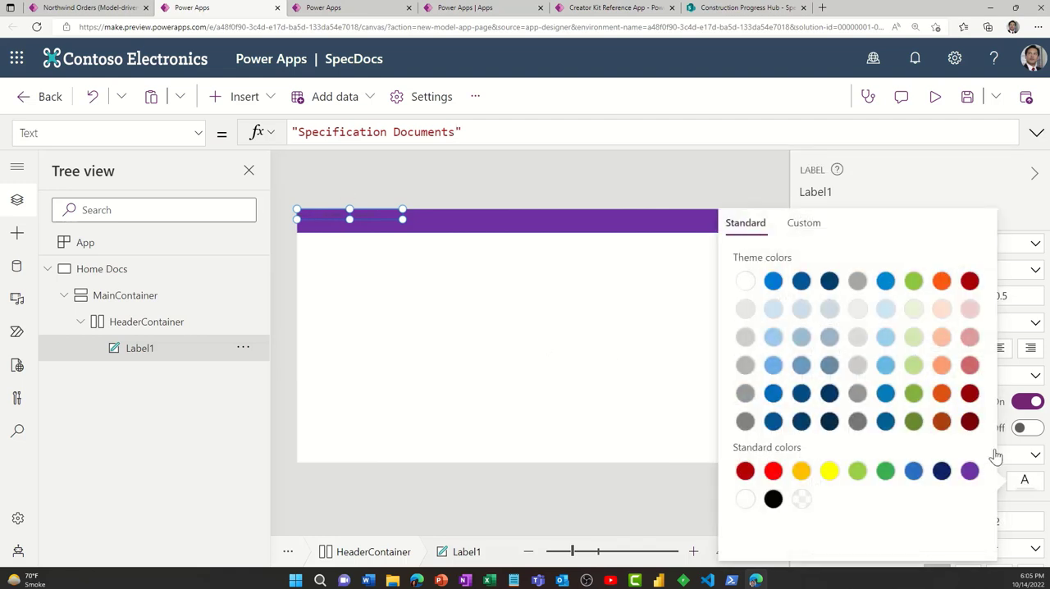
pyautogui.click(742, 284)
pyautogui.click(1021, 295)
pyautogui.moveTo(1022, 295); pyautogui.dragTo(988, 296)
pyautogui.write('24')
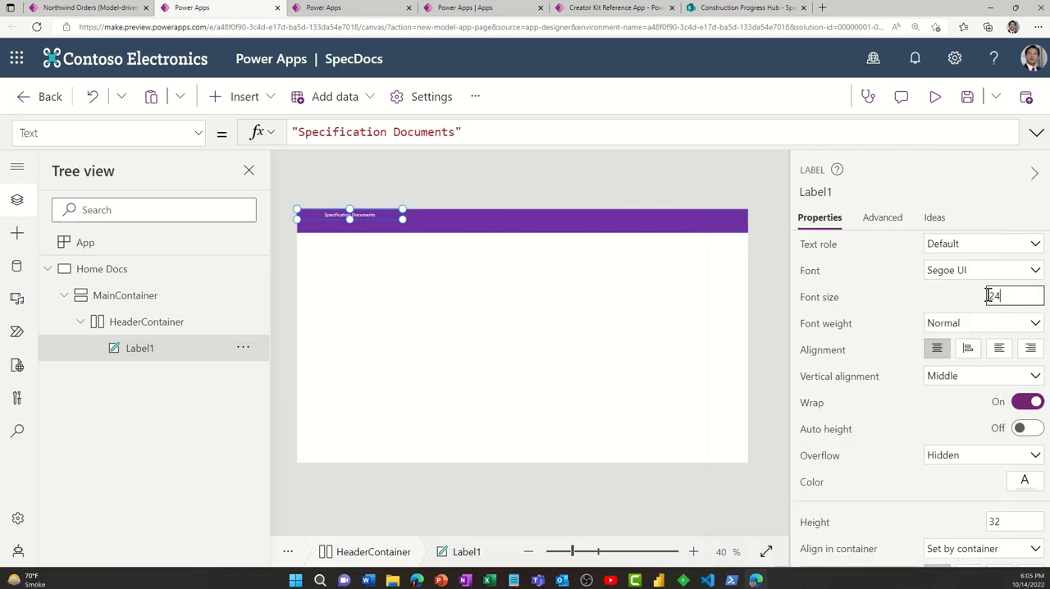
pyautogui.click(902, 447)
# - Stretch the label to the header's full height and set its Width property to Parent.Width
pyautogui.scroll(-1, 903, 447)
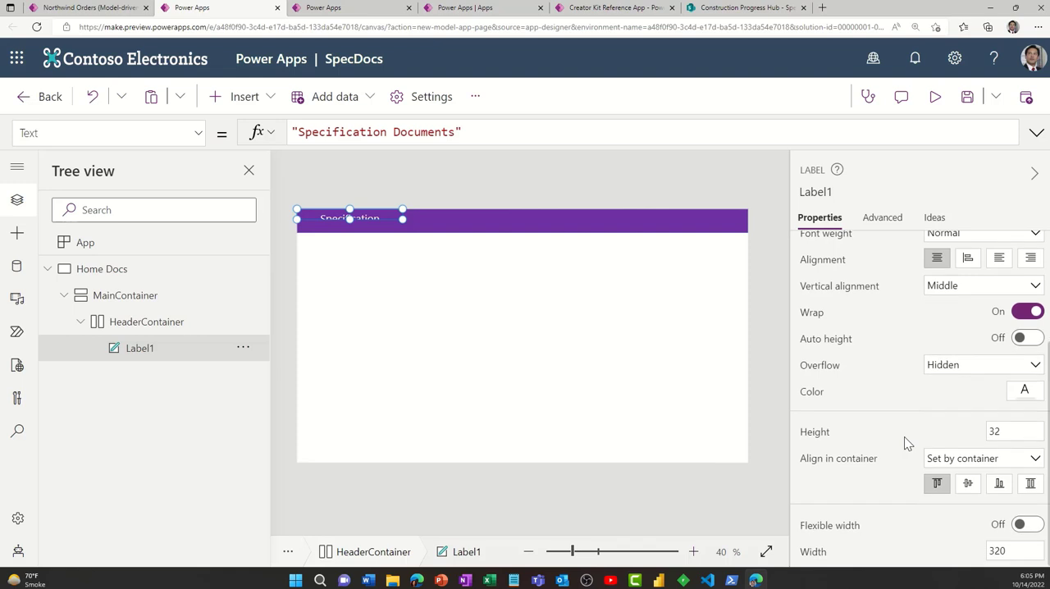
pyautogui.click(1032, 484)
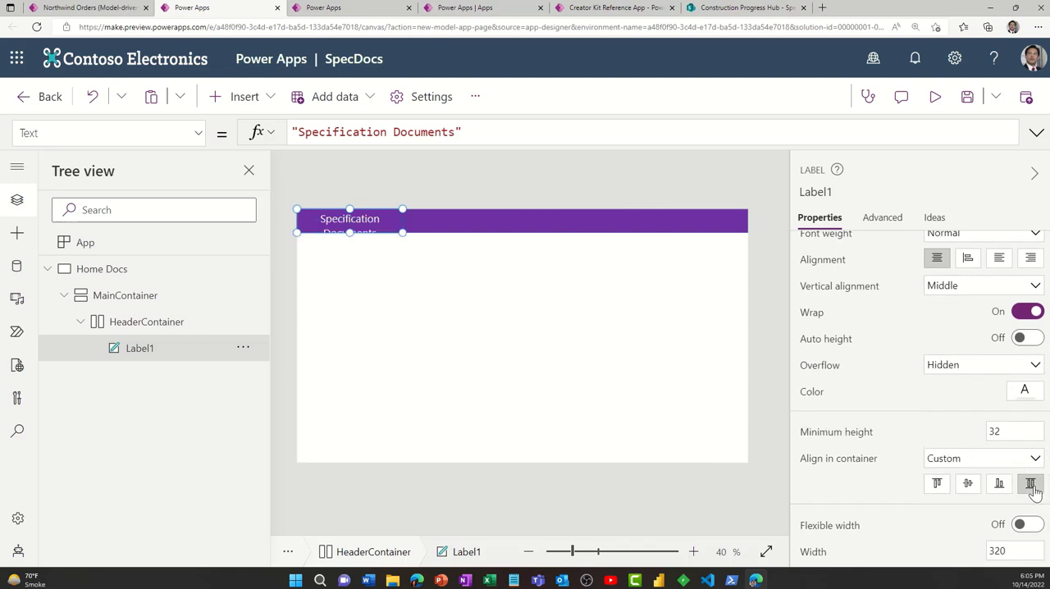
pyautogui.click(198, 133)
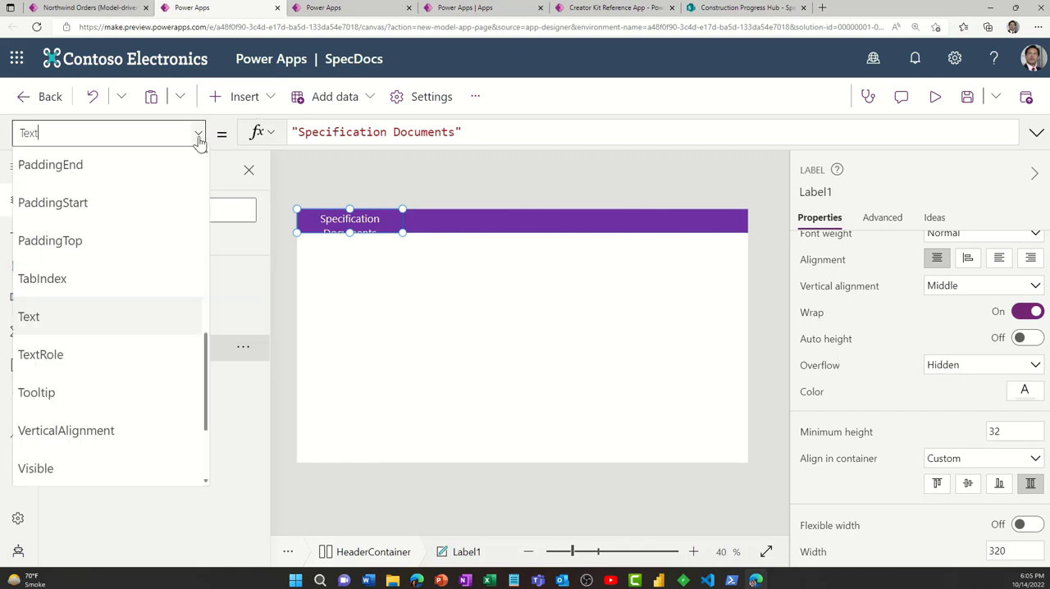
pyautogui.scroll(-2, 139, 328)
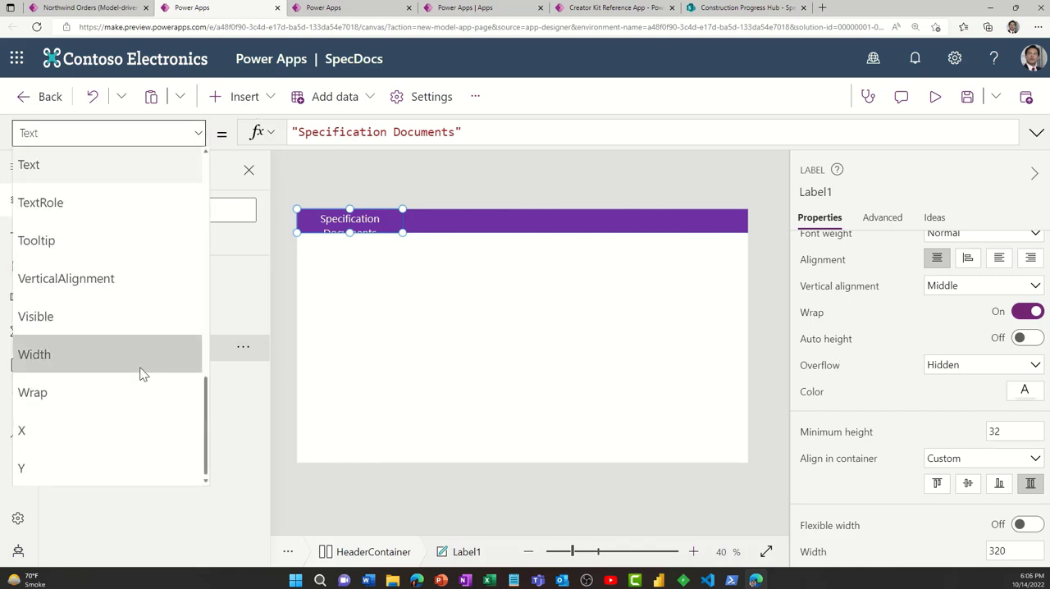
pyautogui.click(150, 361)
pyautogui.click(316, 132)
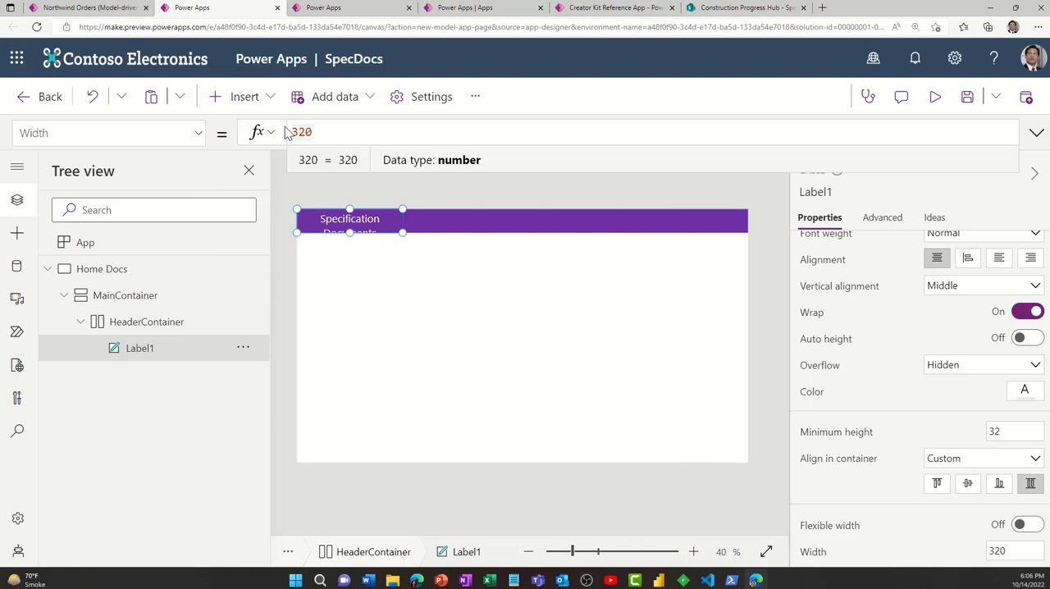
pyautogui.hotkey('ctrl', 'a')
pyautogui.press('BackSpace')
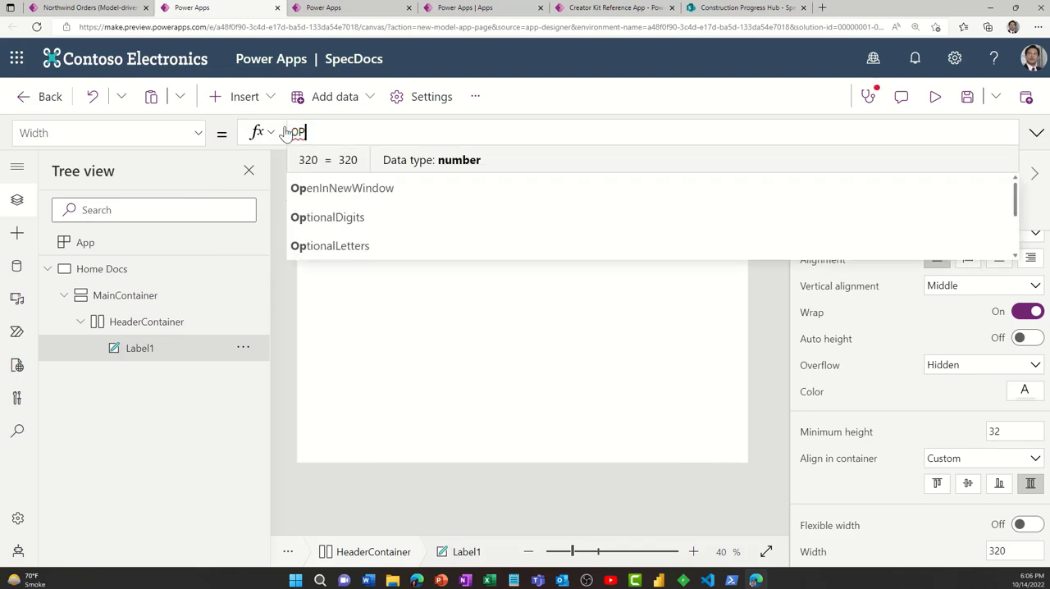
pyautogui.write('P')
pyautogui.press('capslock')
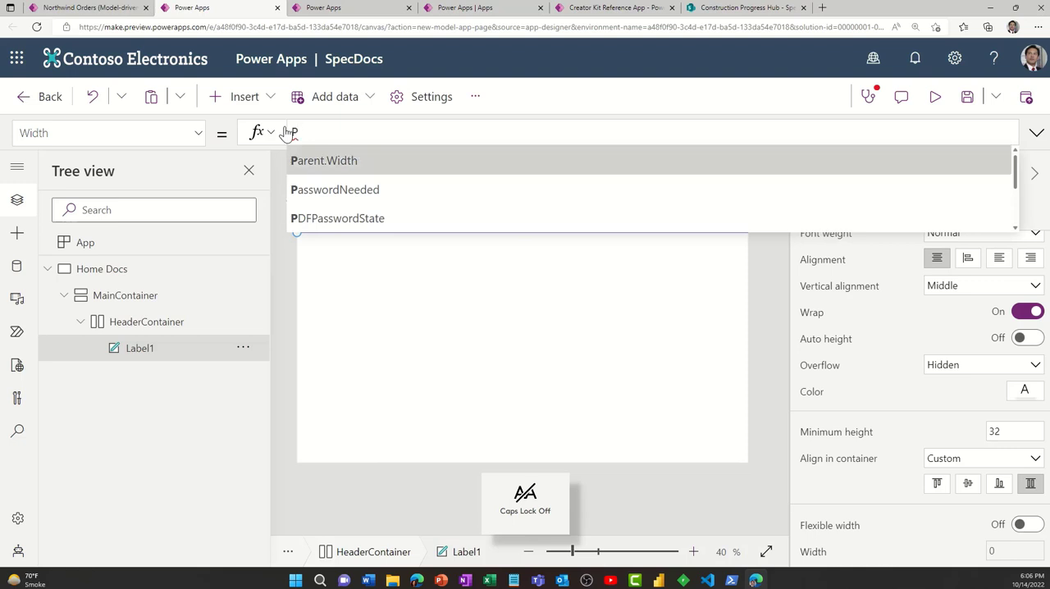
pyautogui.press('Tab')
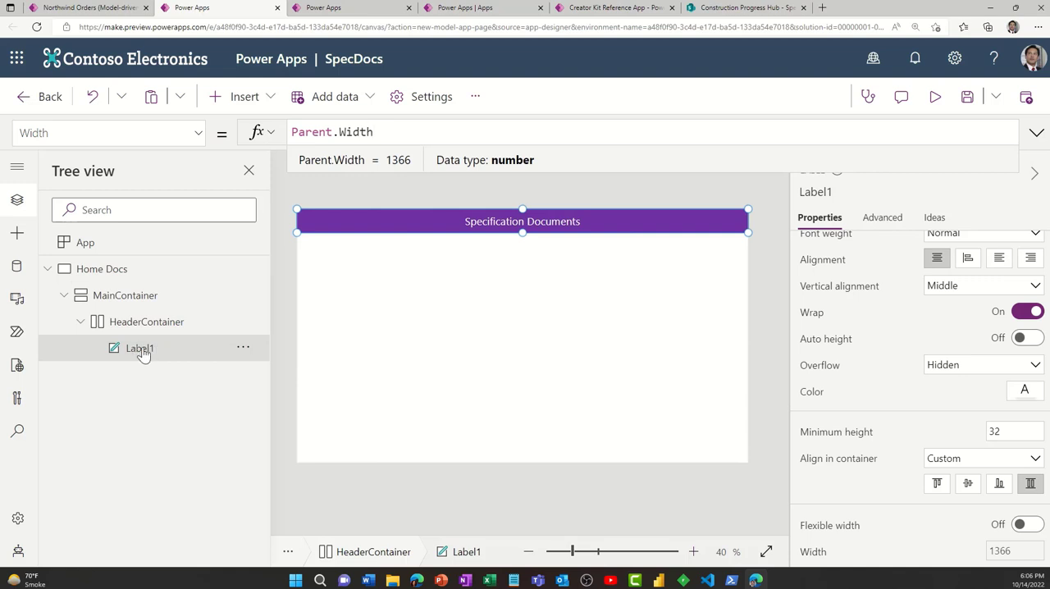
# - Insert a vertical container into MainContainer below the header
pyautogui.click(151, 300)
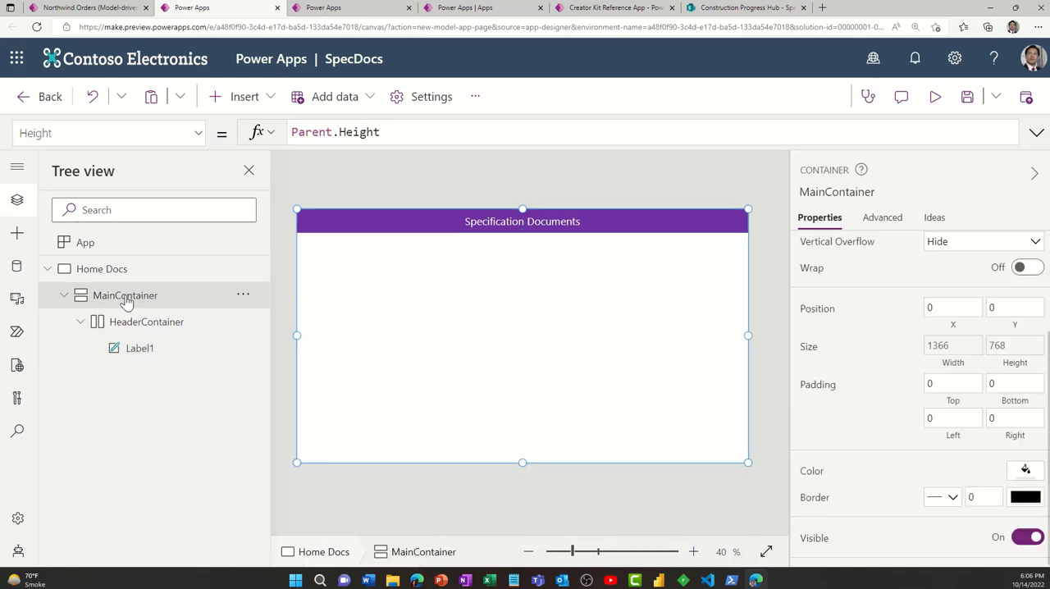
pyautogui.click(17, 234)
pyautogui.click(129, 203)
pyautogui.write('container')
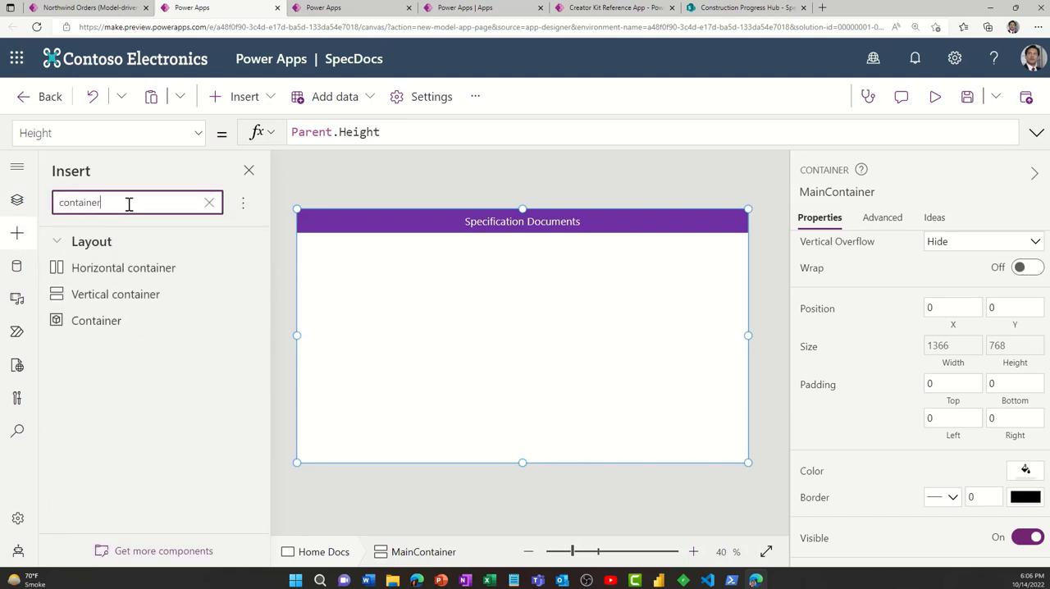
pyautogui.click(170, 305)
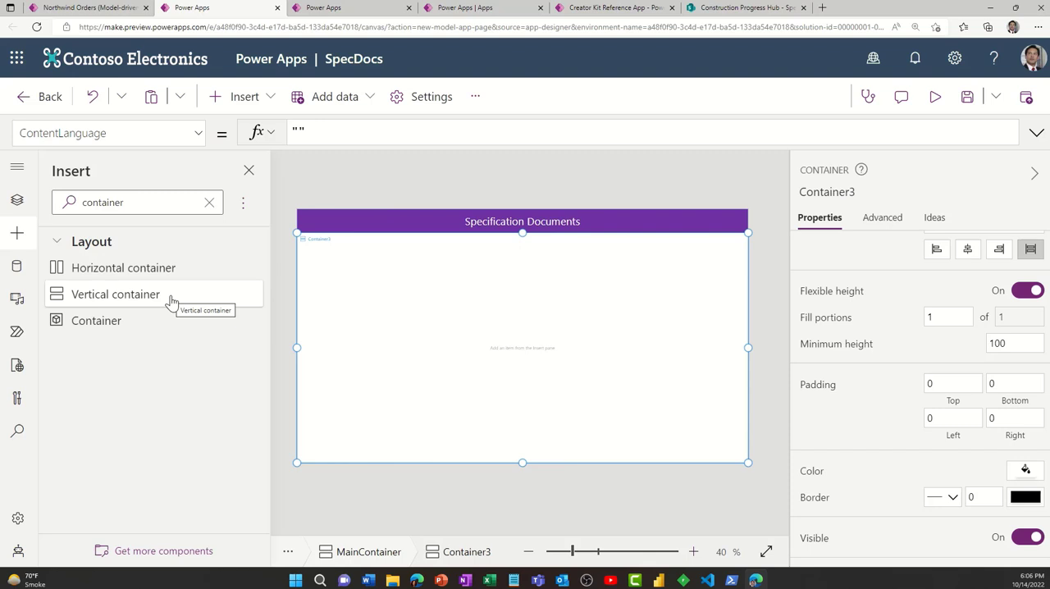
# - Import the Fluent Details List (1.0.8) code component into the page's available components
pyautogui.click(18, 240)
pyautogui.click(17, 238)
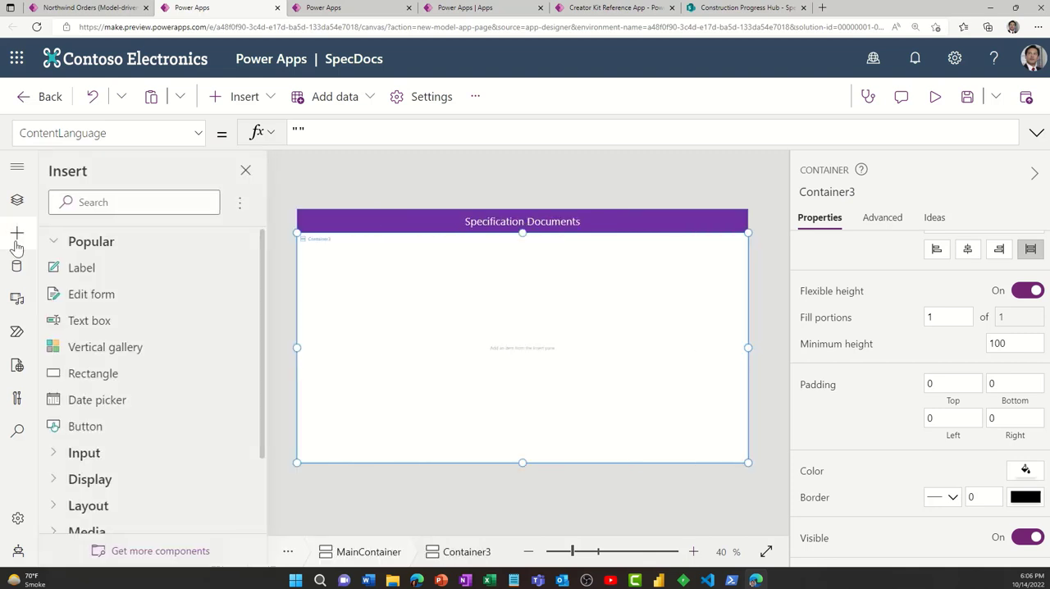
pyautogui.scroll(-3, 145, 274)
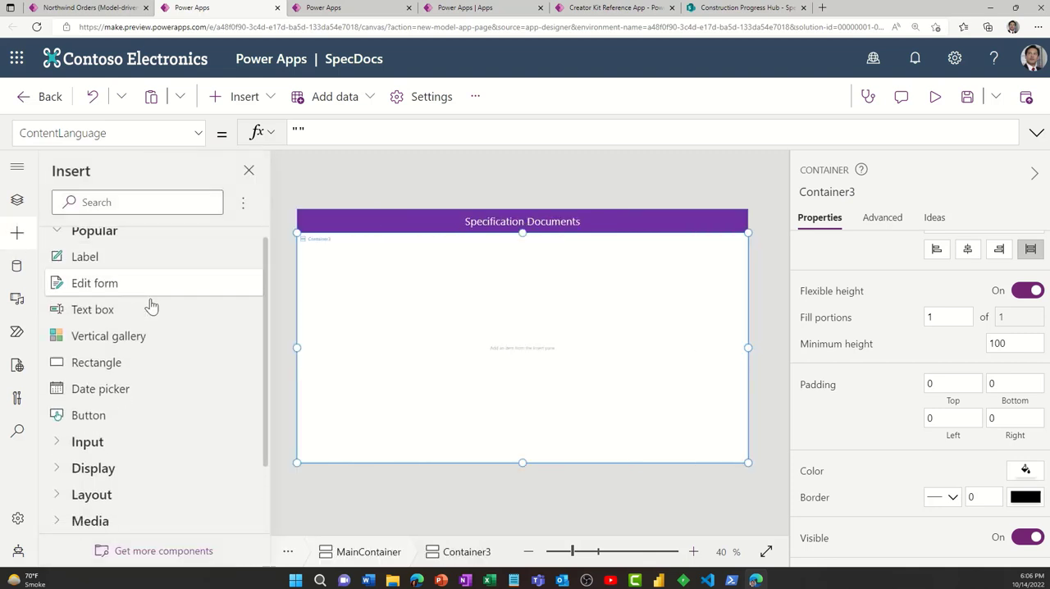
pyautogui.scroll(3, 135, 484)
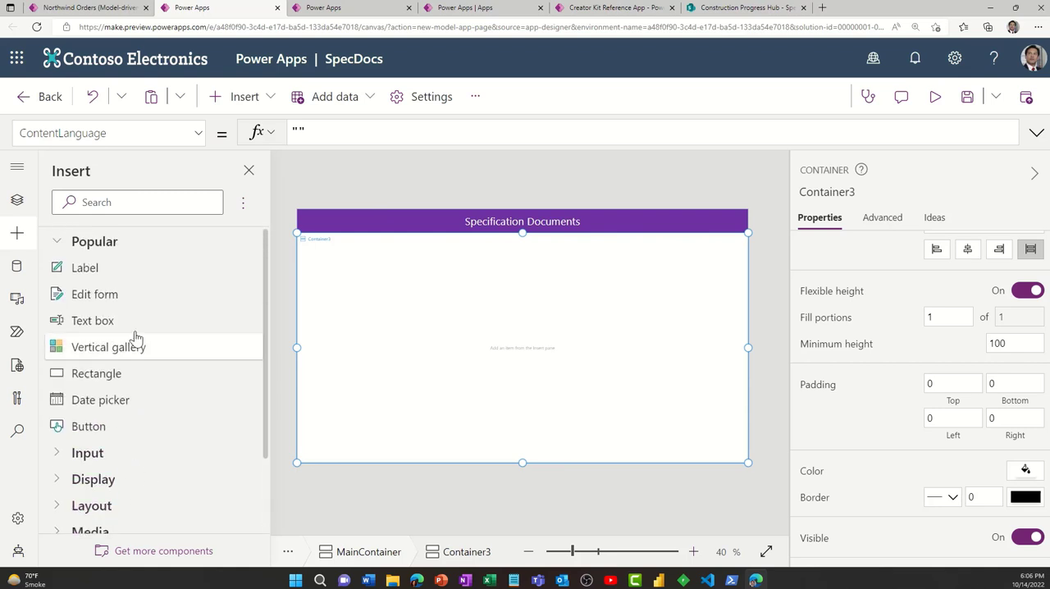
pyautogui.scroll(-3, 136, 333)
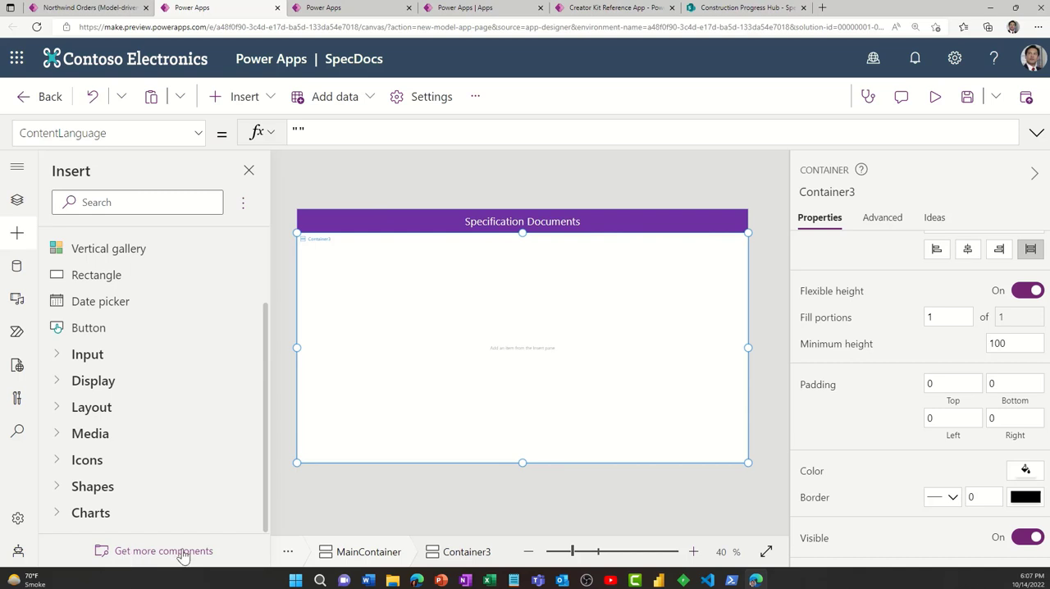
pyautogui.click(184, 555)
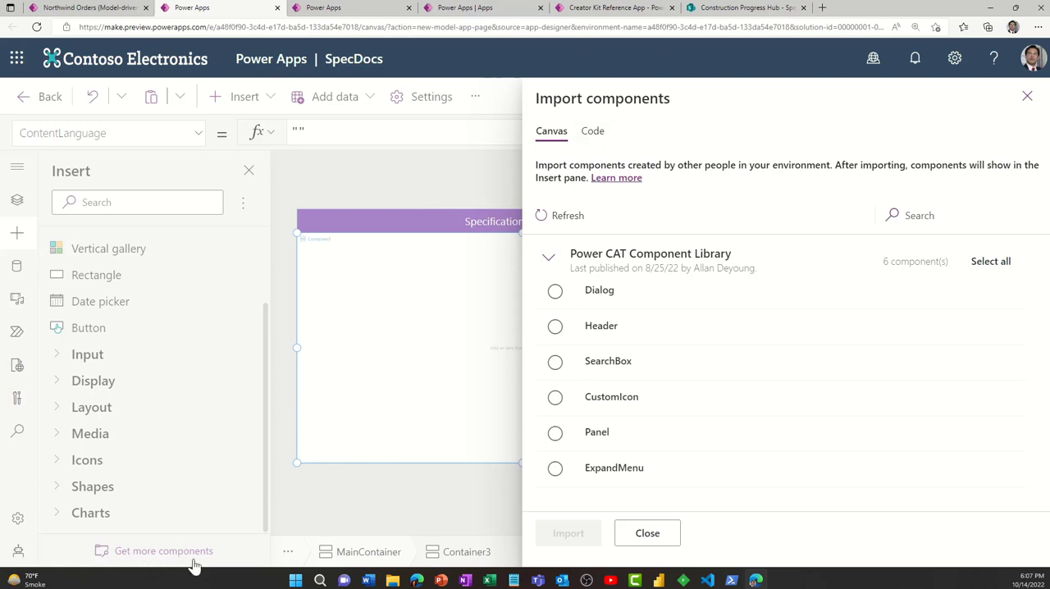
pyautogui.click(590, 135)
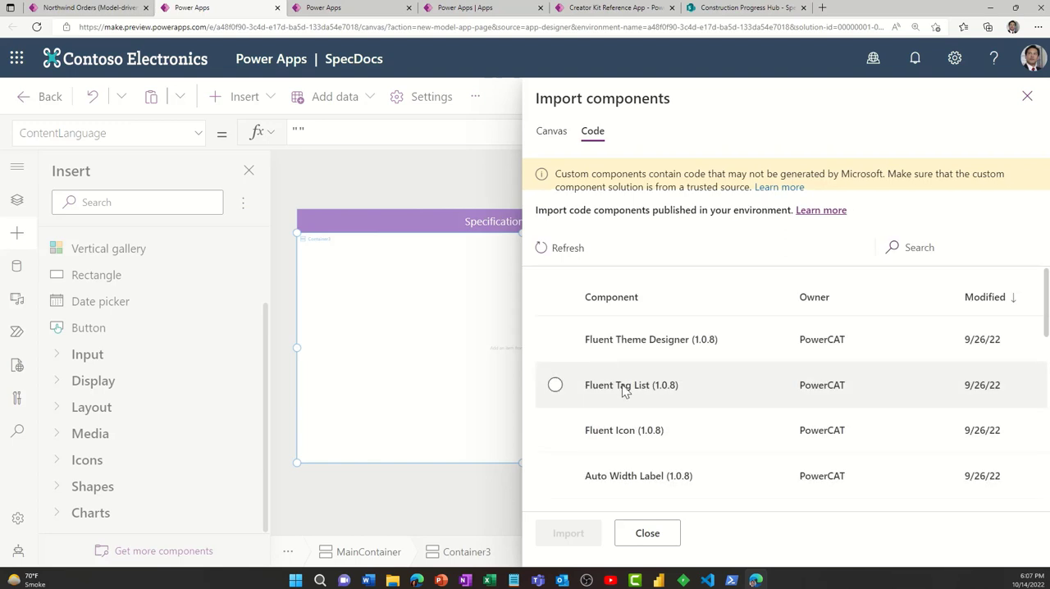
pyautogui.scroll(-2, 622, 386)
pyautogui.scroll(-4, 623, 385)
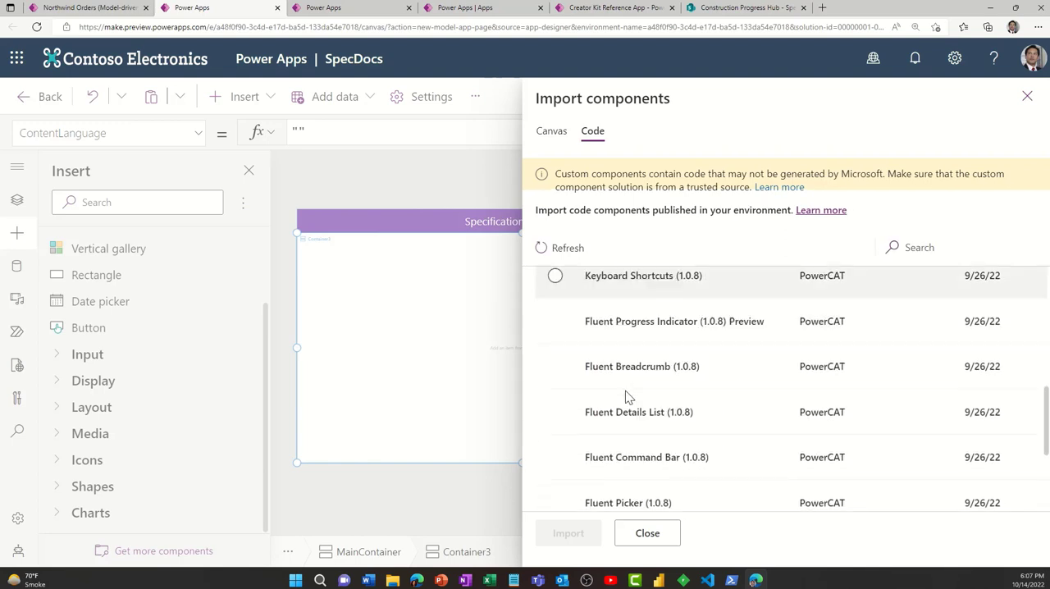
pyautogui.click(556, 400)
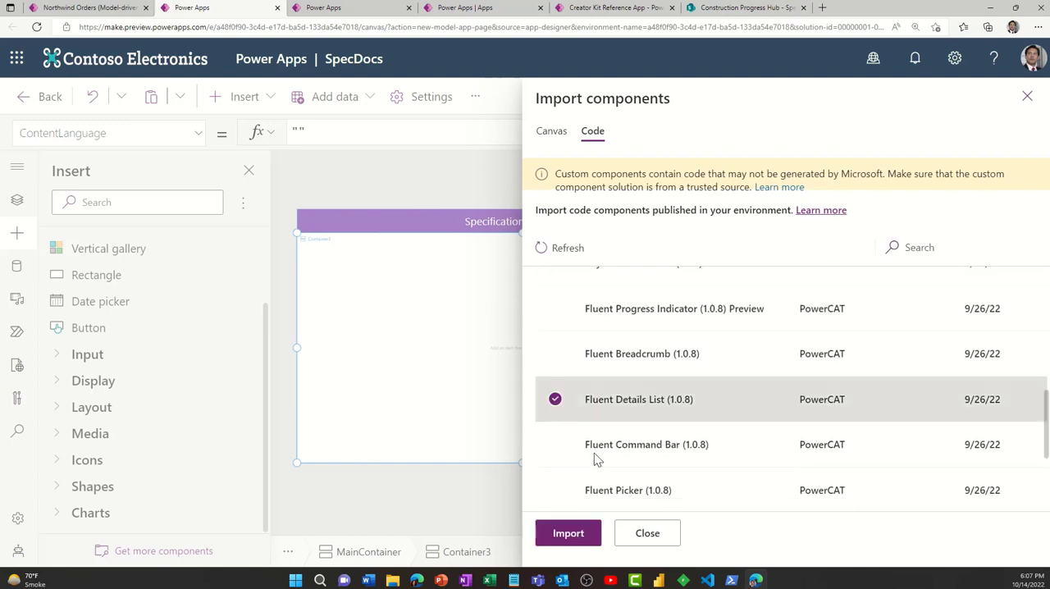
pyautogui.click(570, 535)
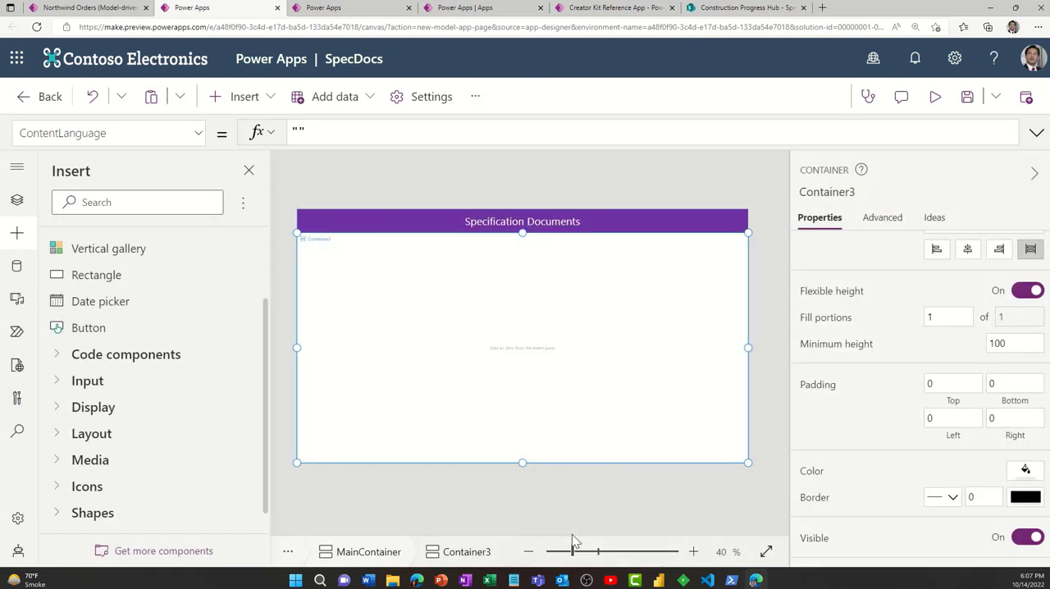
# - Insert a Fluent Details List into the container below the header and dismiss its data source prompt
pyautogui.click(58, 354)
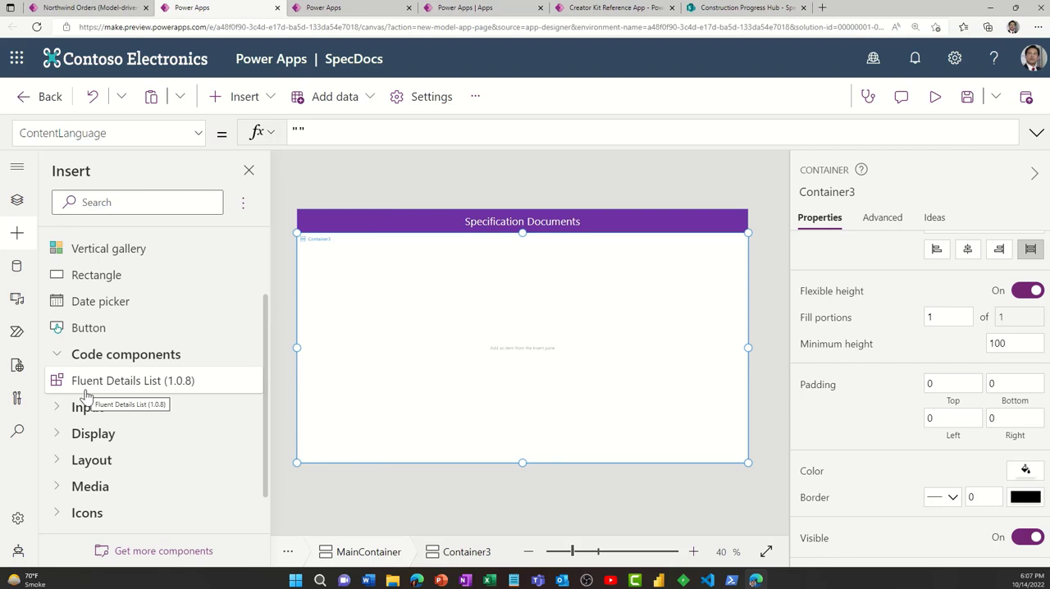
pyautogui.click(131, 382)
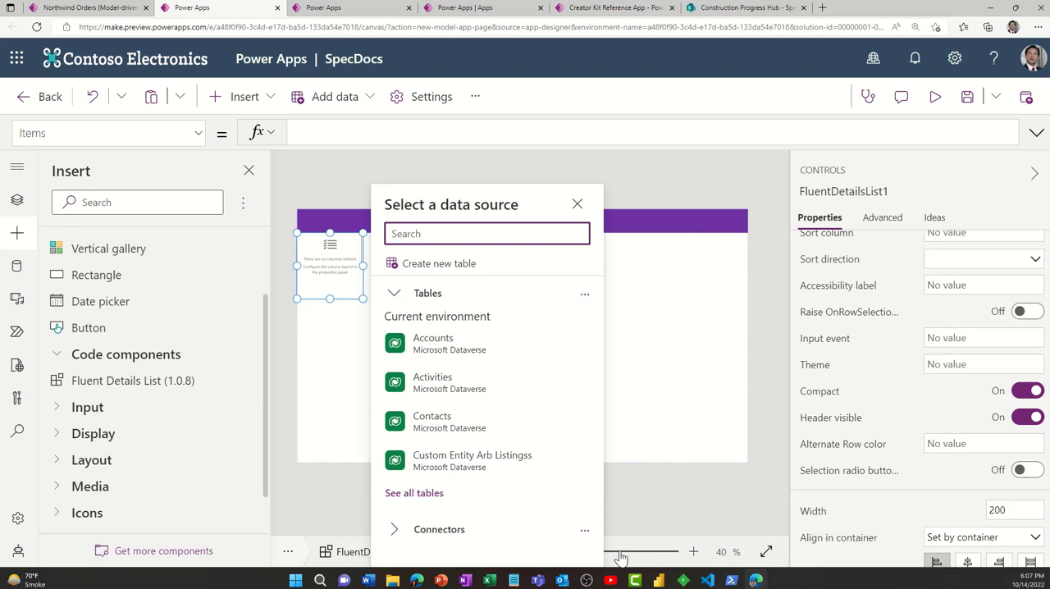
pyautogui.click(1038, 27)
pyautogui.click(1016, 120)
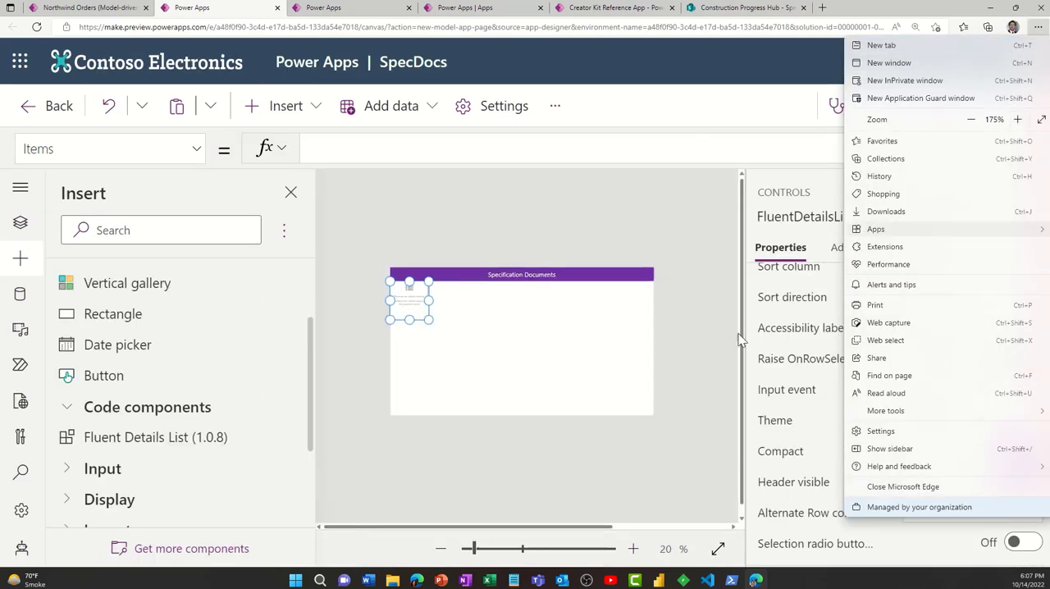
# - Set the details list's Records to the Specification Files library from the Construction Progress Hub site, using the existing SharePoint connection
pyautogui.click(540, 549)
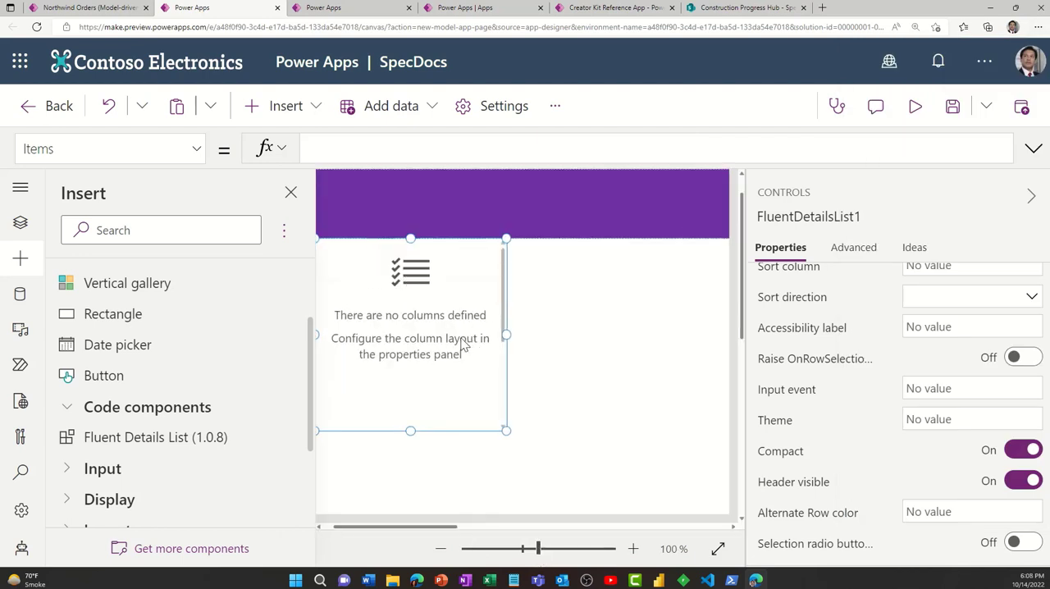
pyautogui.scroll(5, 845, 385)
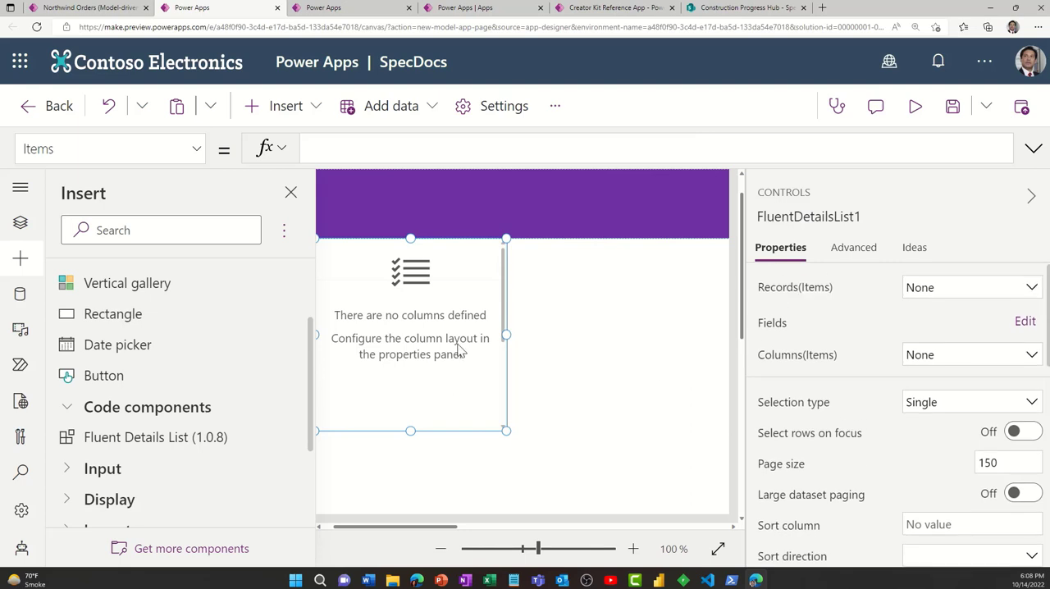
pyautogui.click(962, 297)
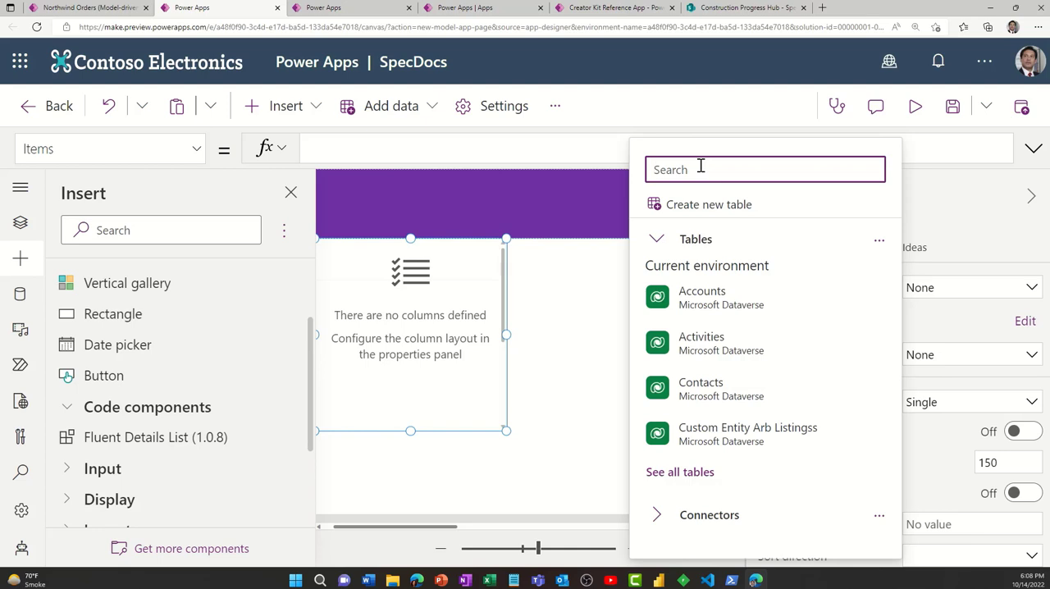
pyautogui.write('sharepoint')
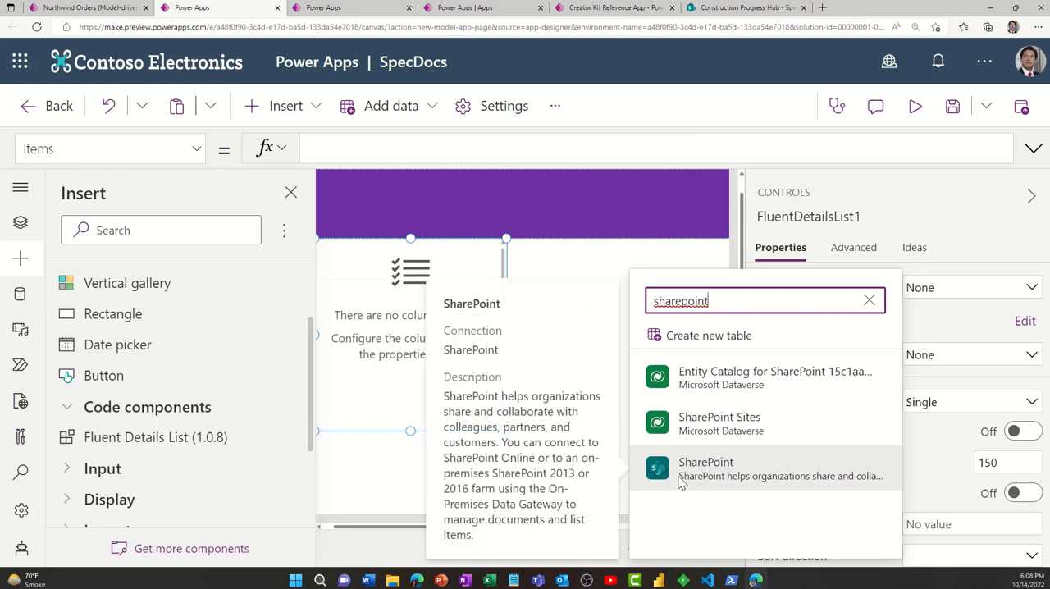
pyautogui.click(722, 475)
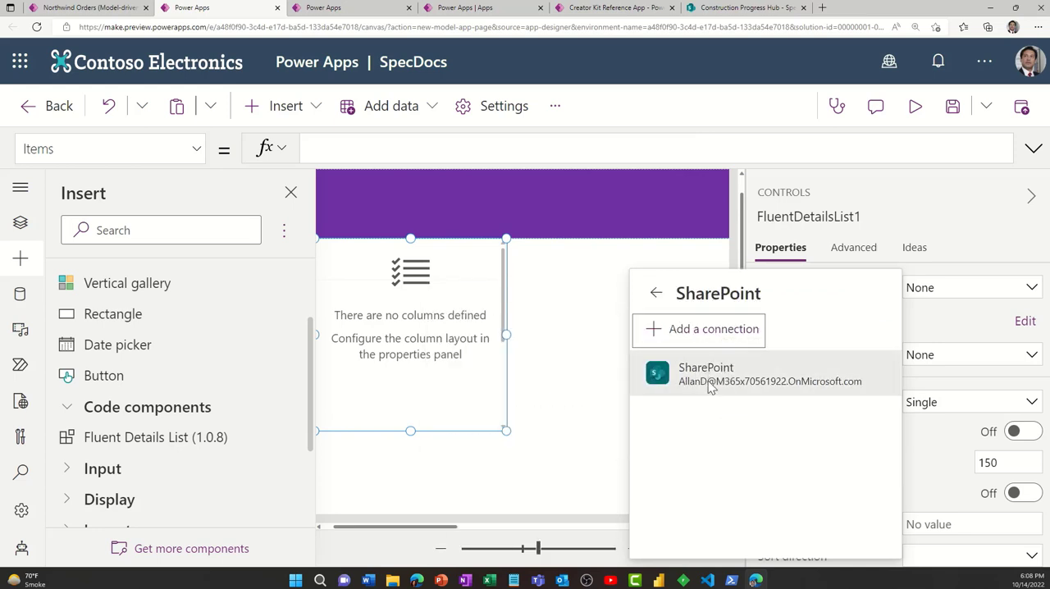
pyautogui.click(709, 381)
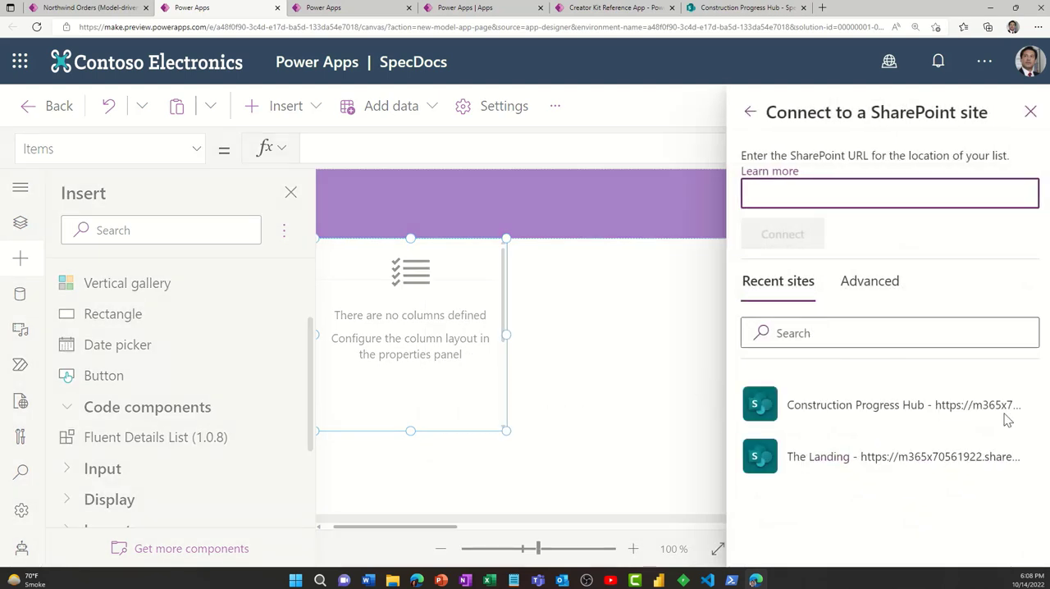
pyautogui.click(922, 408)
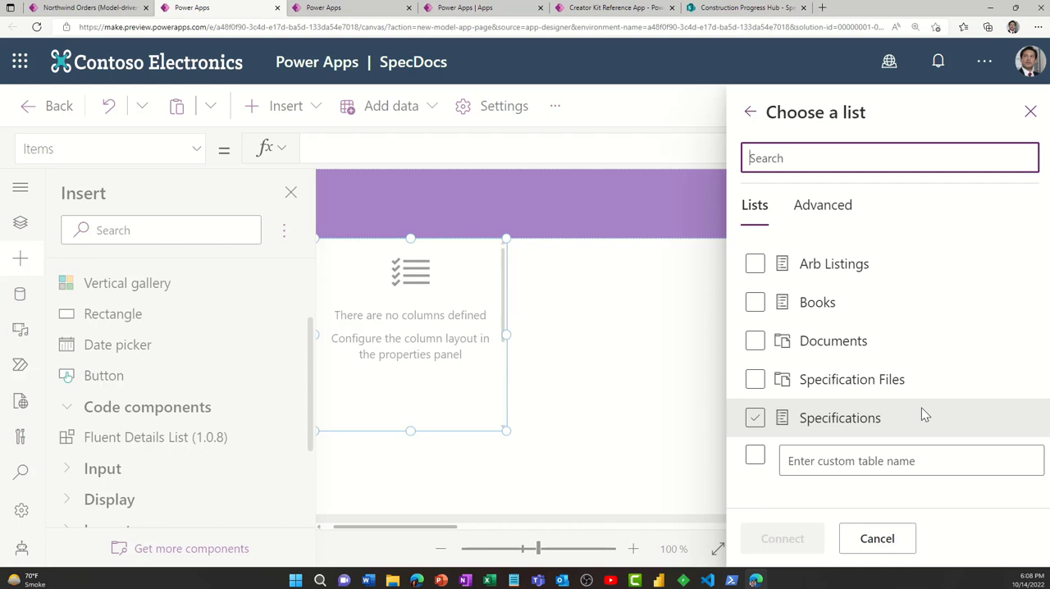
pyautogui.click(755, 381)
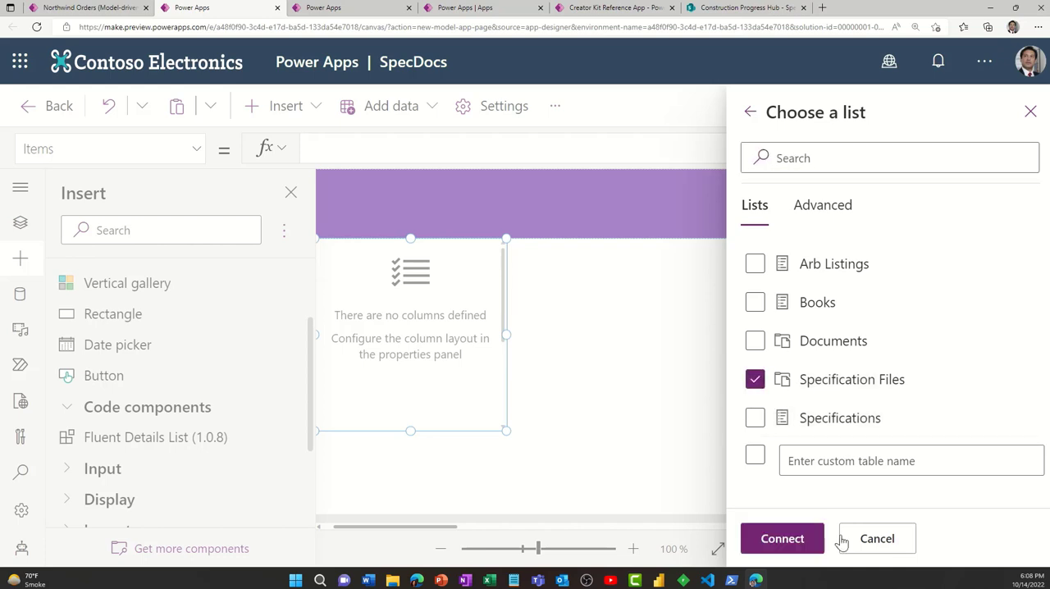
pyautogui.click(781, 541)
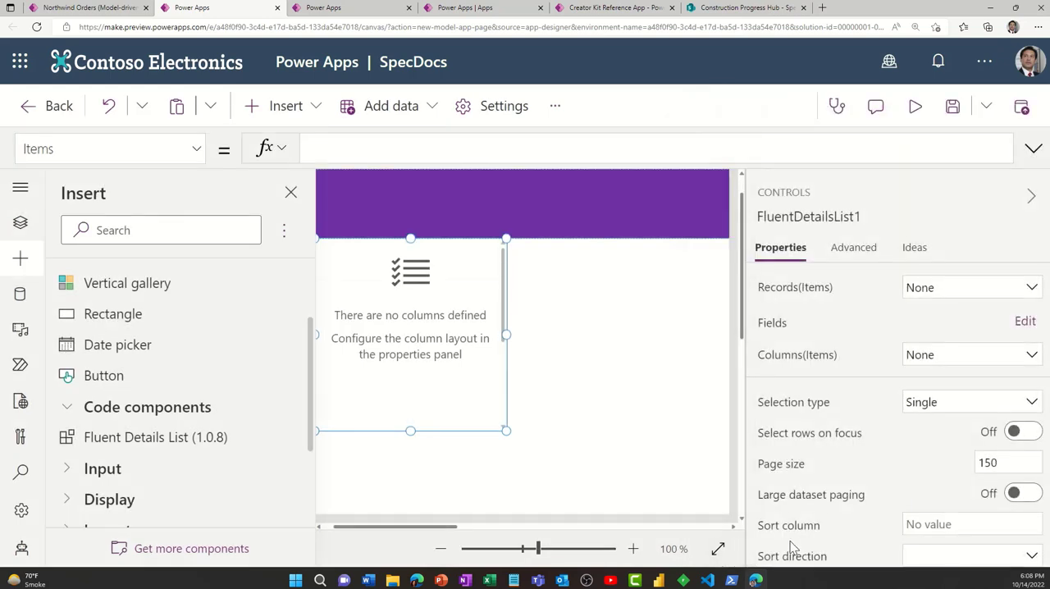
# - Review the columns and documents of the Specification Files library in SharePoint, and return to the SpecDocs page in Power Apps
pyautogui.click(758, 14)
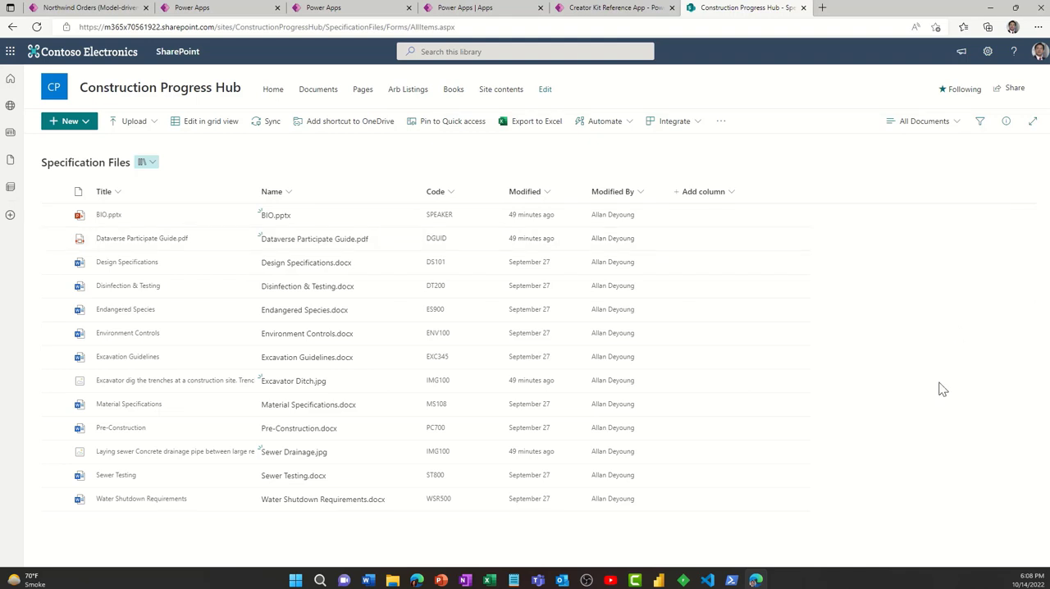
pyautogui.click(169, 9)
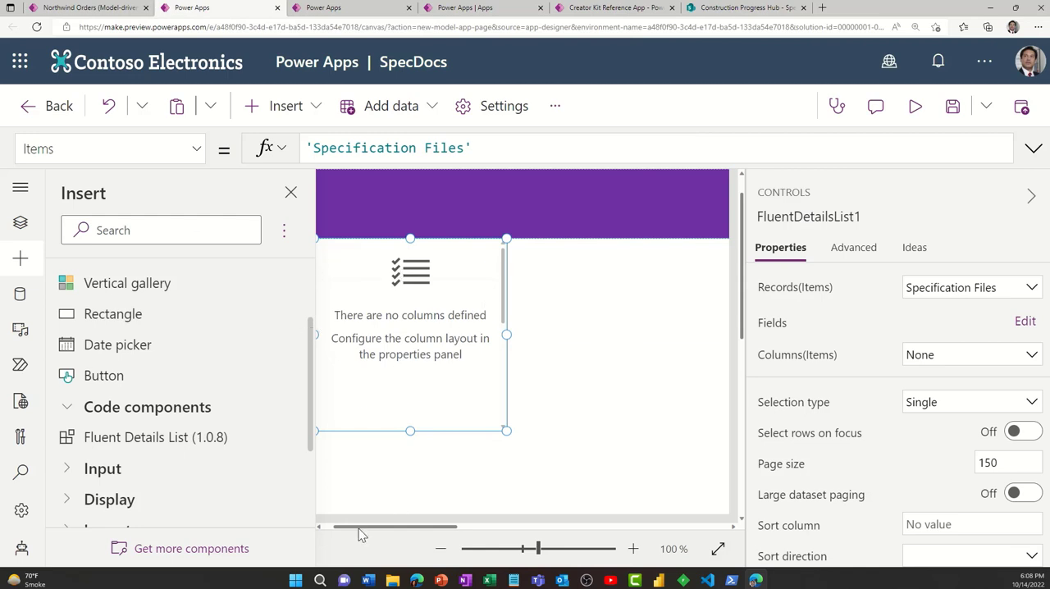
pyautogui.moveTo(359, 529); pyautogui.dragTo(342, 528)
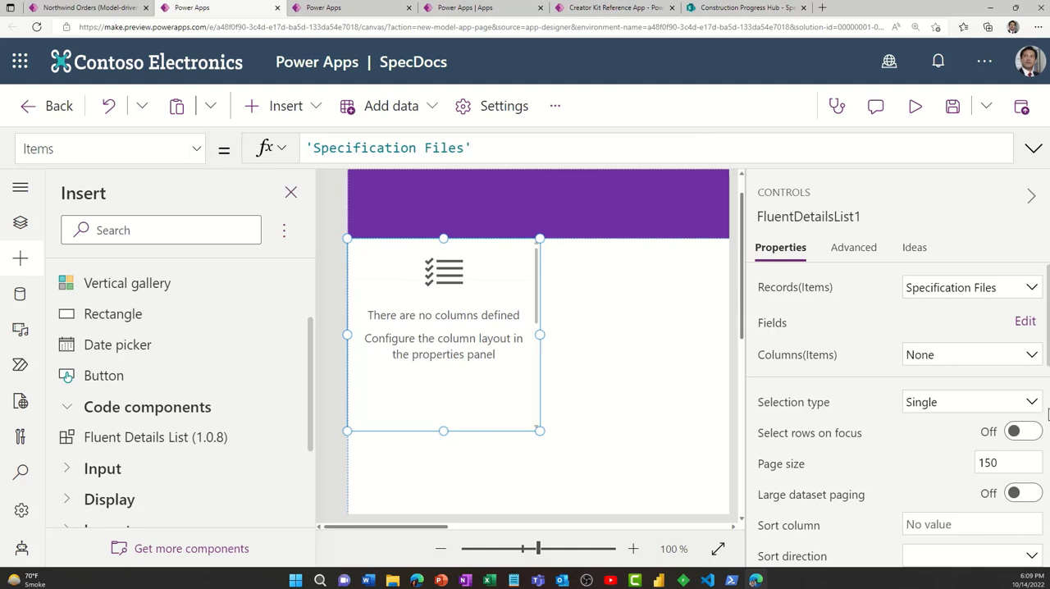
# - Remove the Image Tags field from the details list's fields
pyautogui.click(1025, 322)
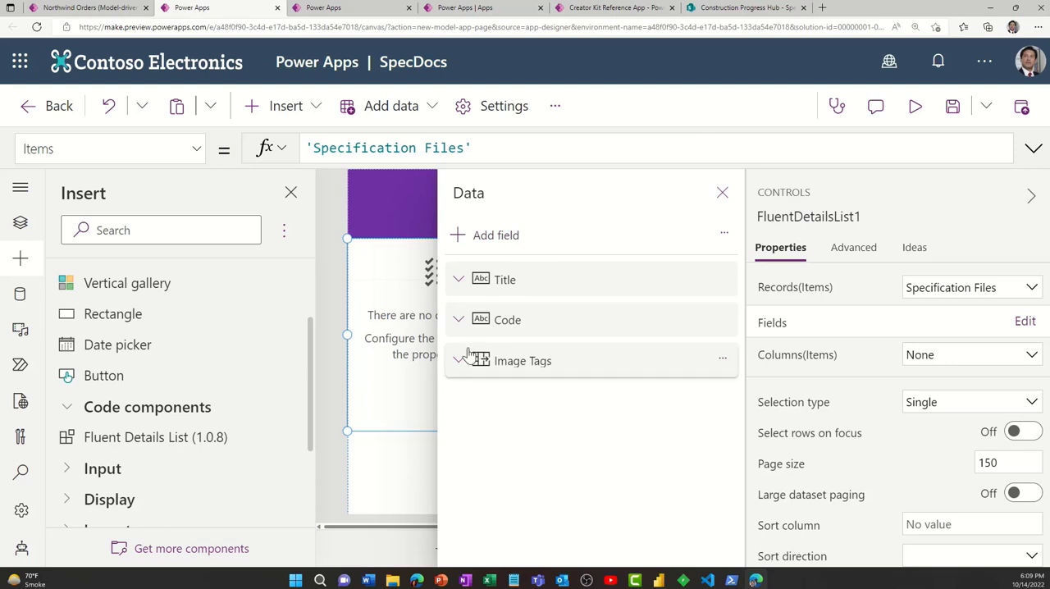
pyautogui.click(723, 358)
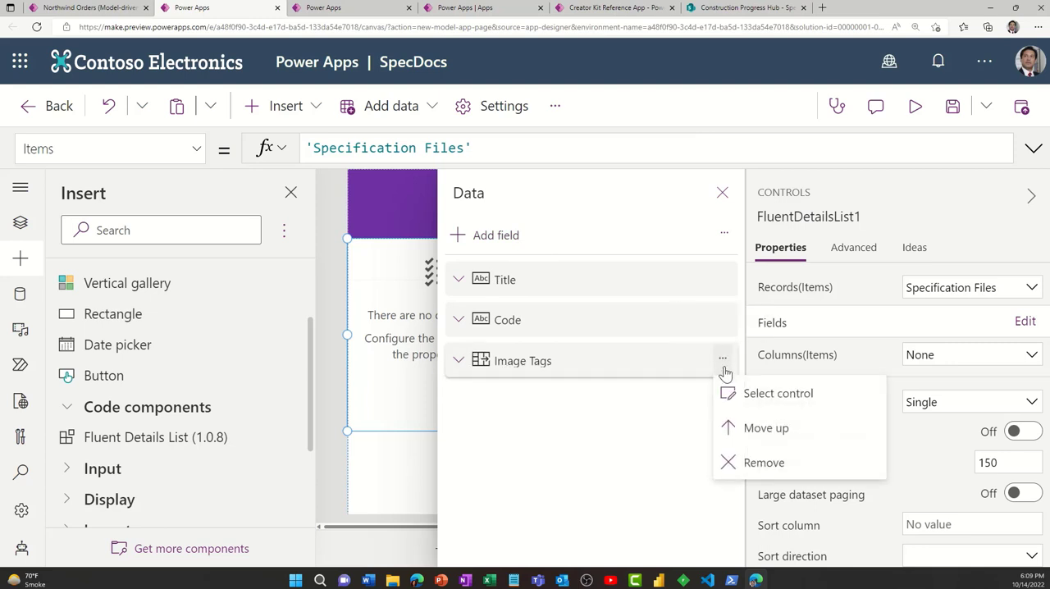
pyautogui.click(756, 464)
# - Add the "Link to item" field to the details list and finish editing its fields
pyautogui.click(496, 235)
pyautogui.click(656, 426)
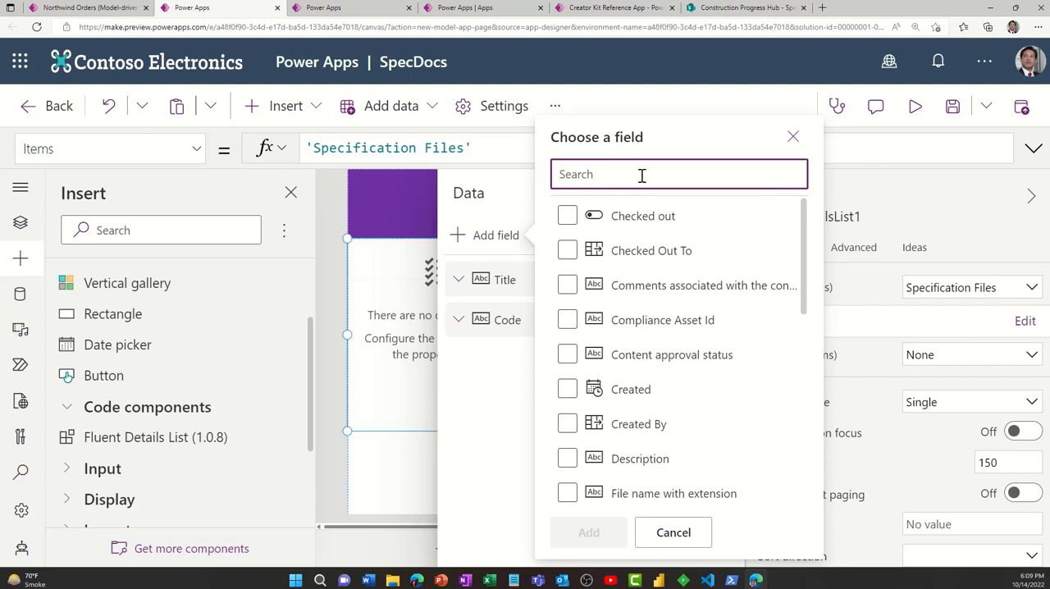
pyautogui.write('link')
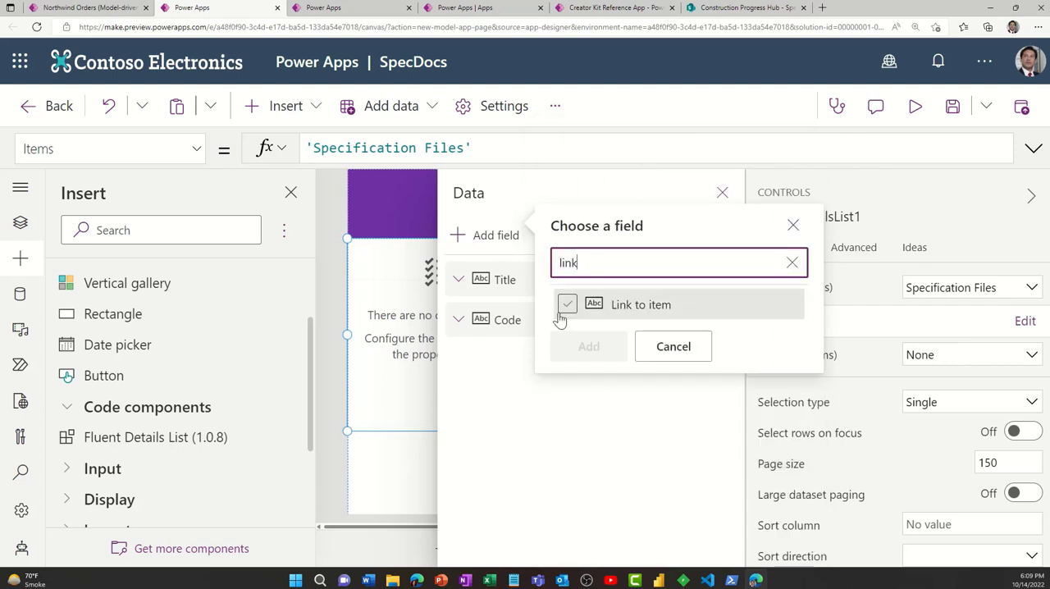
pyautogui.click(640, 312)
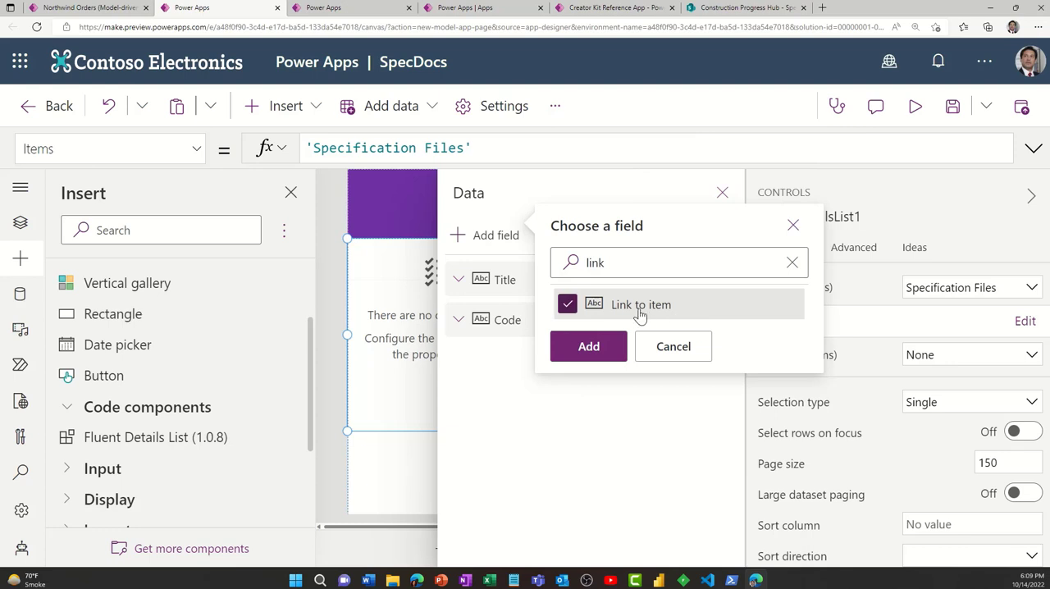
pyautogui.click(589, 346)
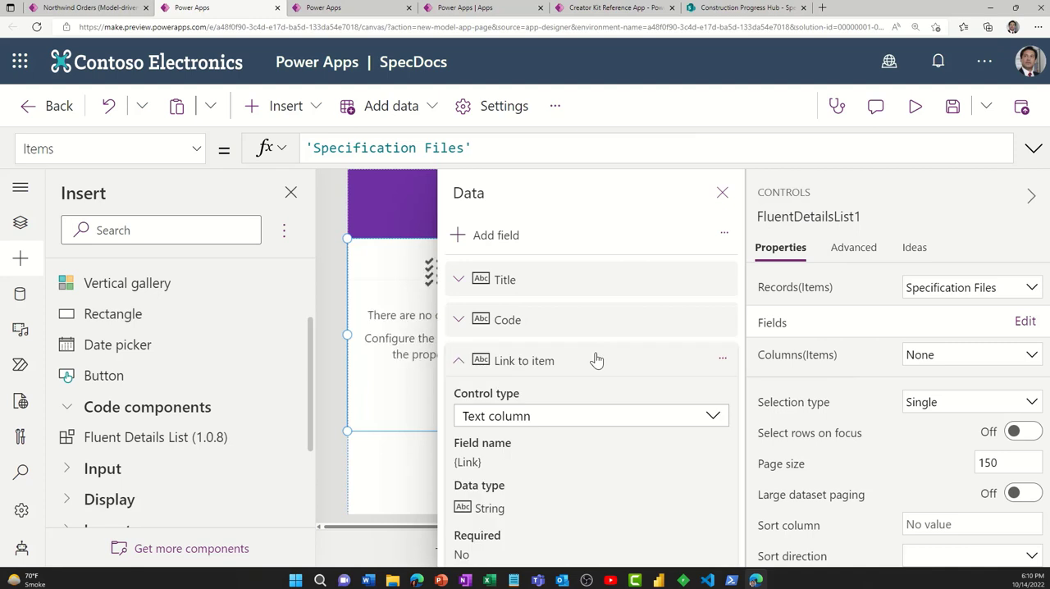
pyautogui.click(720, 195)
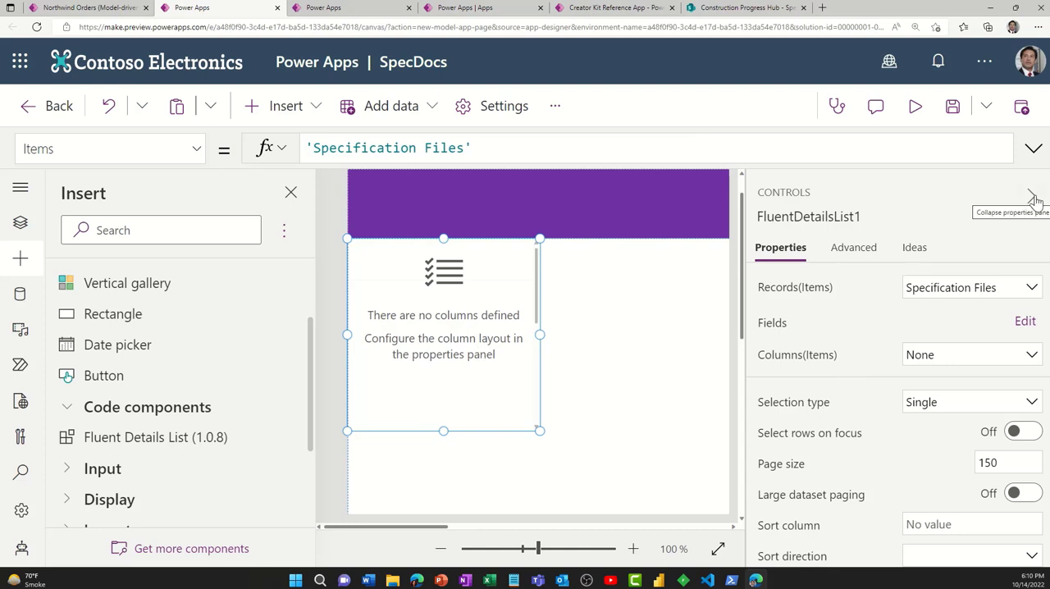
# - Examine the details list's remaining properties, from paging and sorting to row color, width and height
pyautogui.scroll(-3, 925, 441)
pyautogui.scroll(-1, 926, 441)
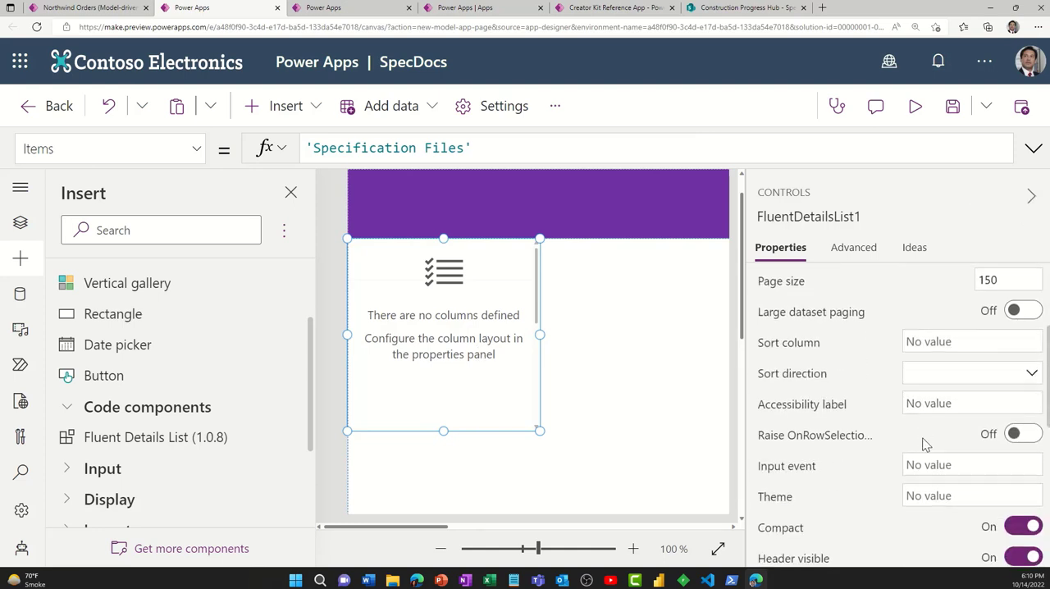
pyautogui.scroll(-3, 868, 445)
pyautogui.scroll(-2, 867, 446)
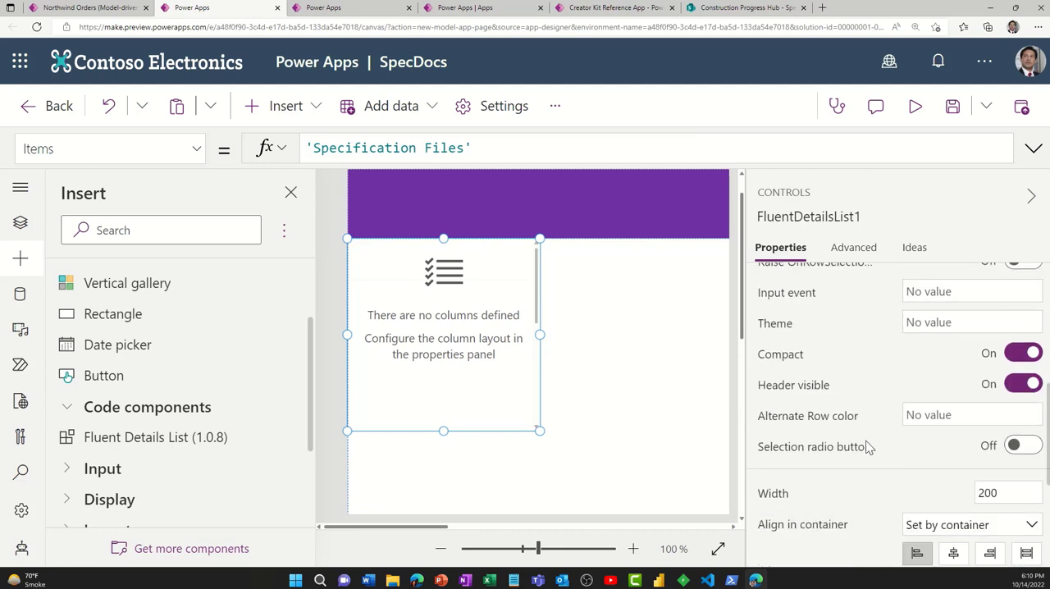
pyautogui.scroll(5, 866, 445)
pyautogui.scroll(-4, 867, 445)
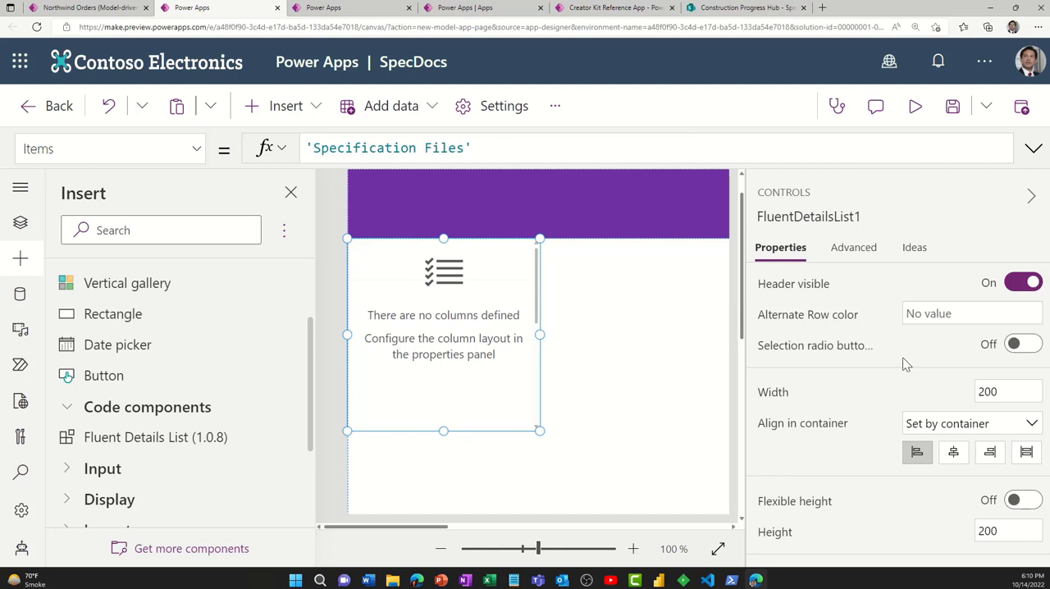
pyautogui.scroll(5, 904, 361)
pyautogui.scroll(2, 904, 359)
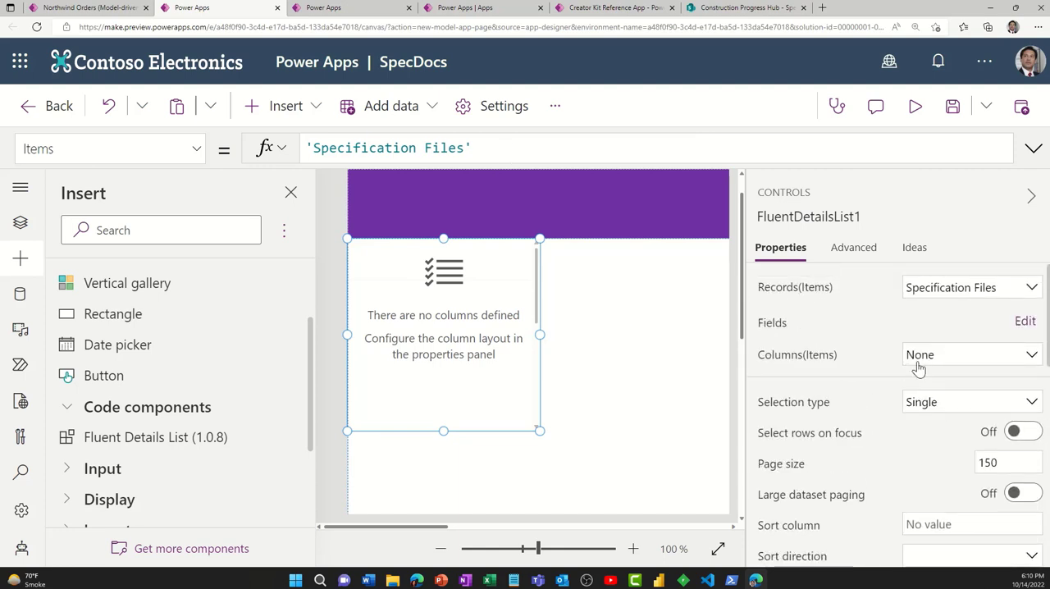
# - Review the fields chosen for the details list, collapse the Link to item details, and close the field editor
pyautogui.click(1025, 321)
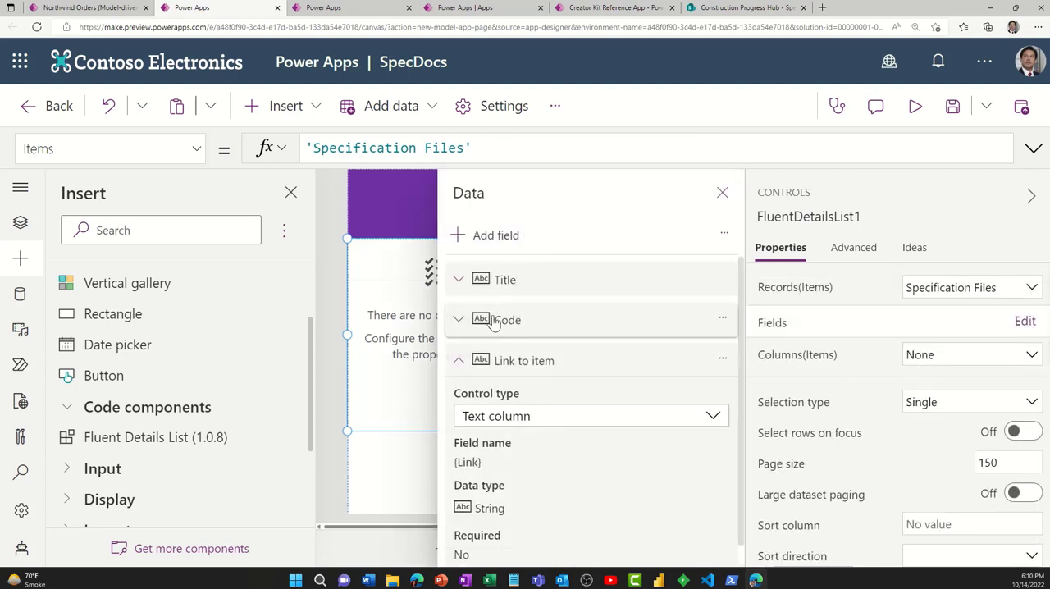
pyautogui.click(456, 362)
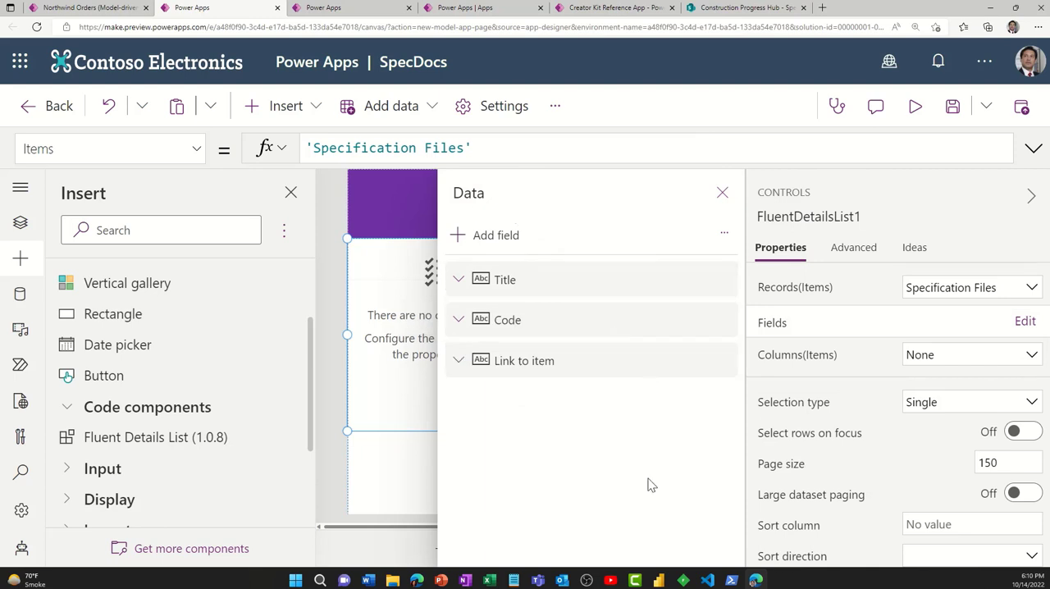
pyautogui.click(722, 192)
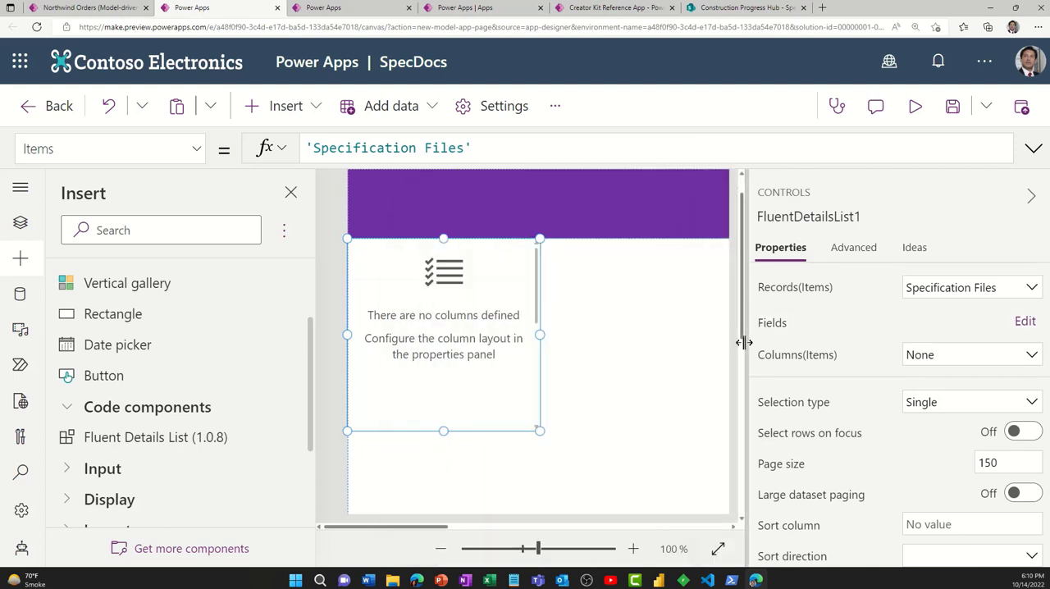
# - Stretch the details list across the full width of its container and turn on its flexible height
pyautogui.scroll(-9, 896, 443)
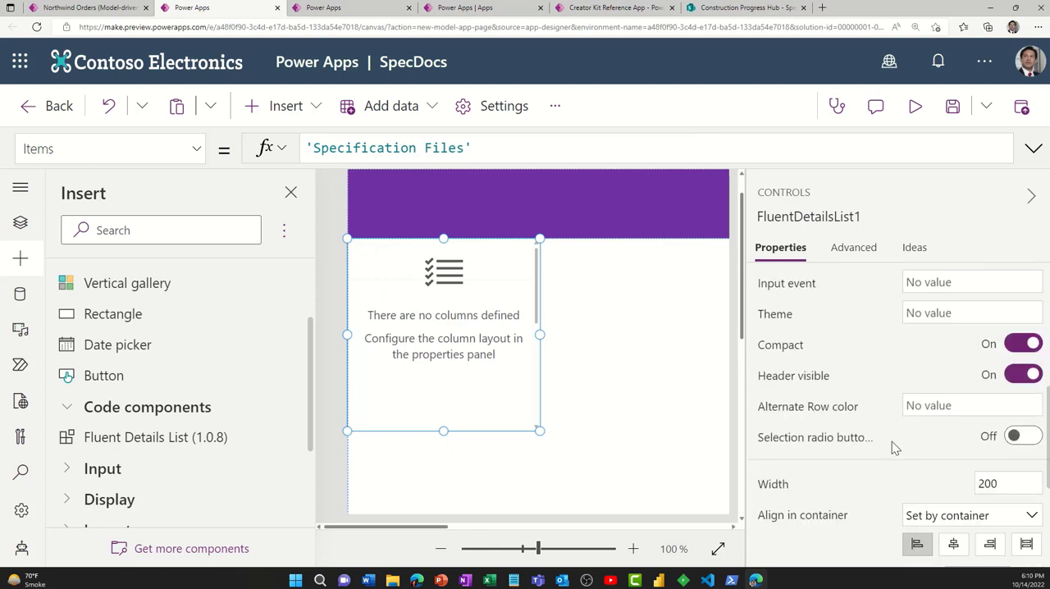
pyautogui.scroll(-3, 895, 446)
pyautogui.scroll(-1, 893, 450)
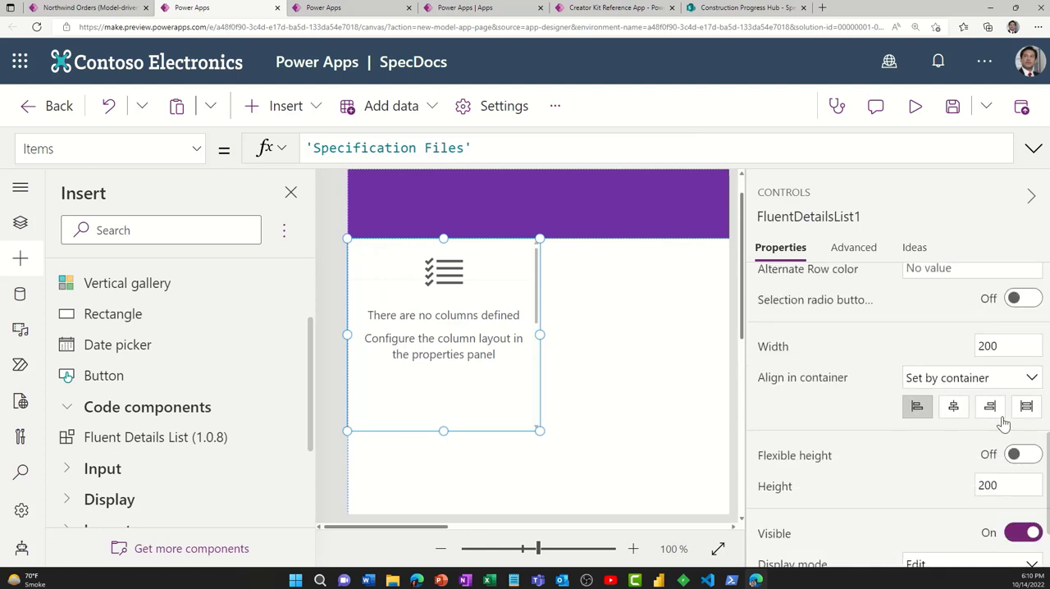
pyautogui.click(1026, 408)
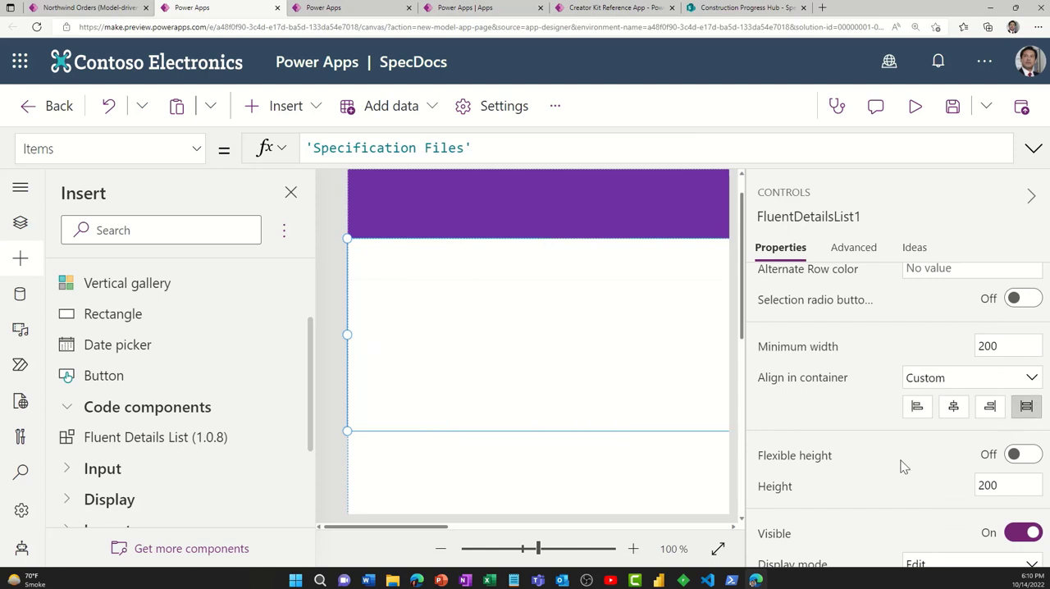
pyautogui.scroll(-1, 1028, 414)
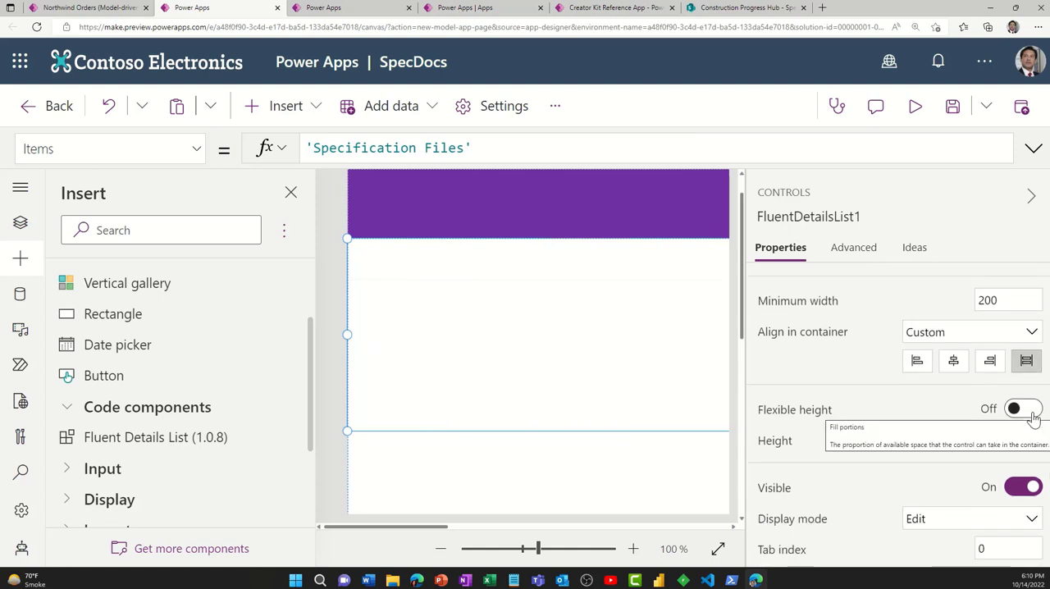
pyautogui.click(1018, 410)
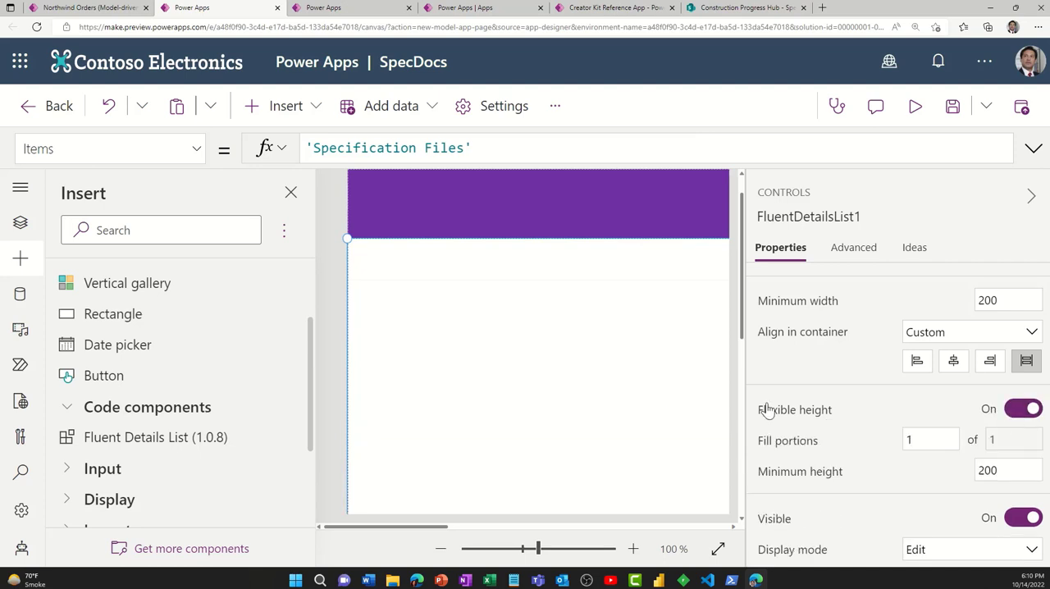
# - Fit the whole page in view, enlarge the browser zoom to 200%, and open the details list's columns_Items property for editing
pyautogui.click(1030, 196)
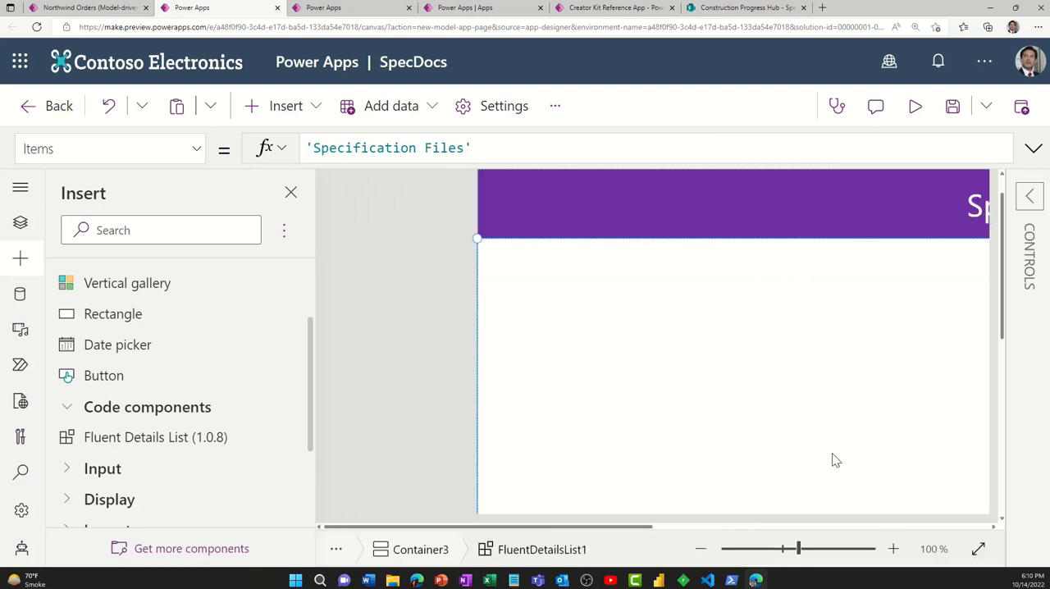
pyautogui.click(978, 550)
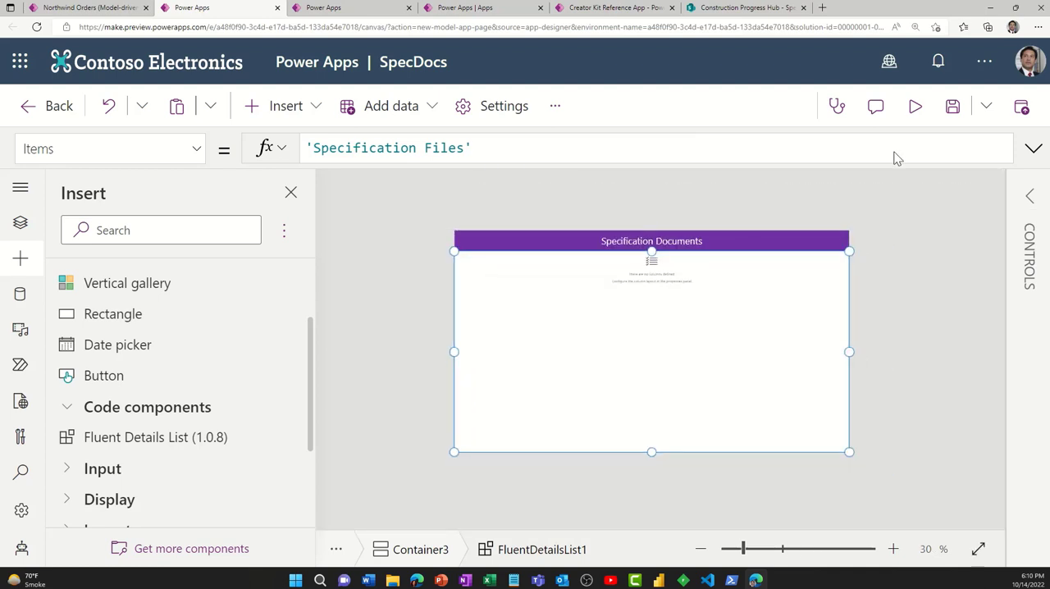
pyautogui.click(1038, 27)
pyautogui.click(1018, 119)
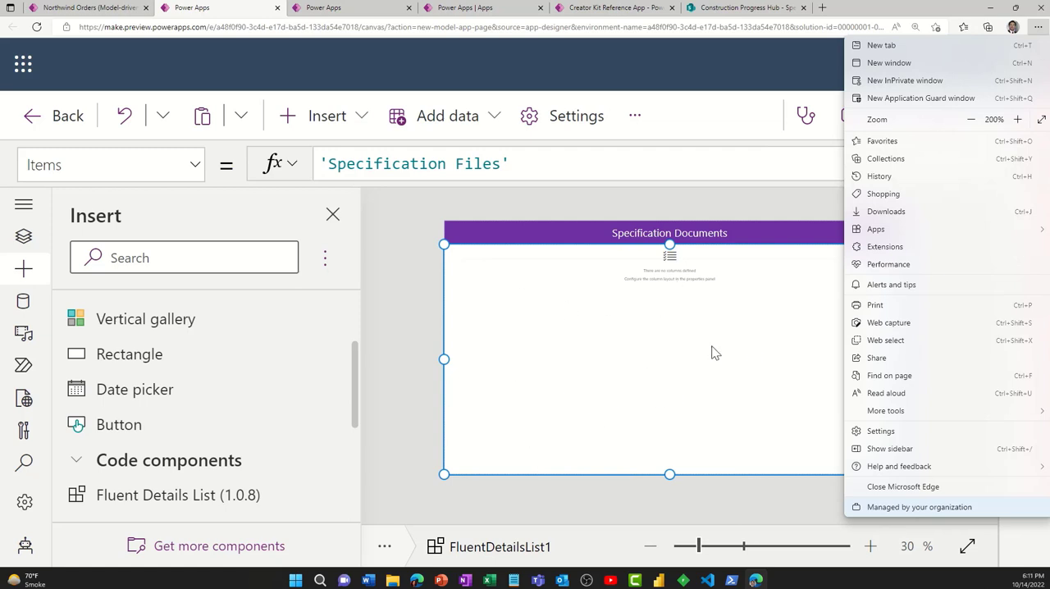
pyautogui.click(187, 176)
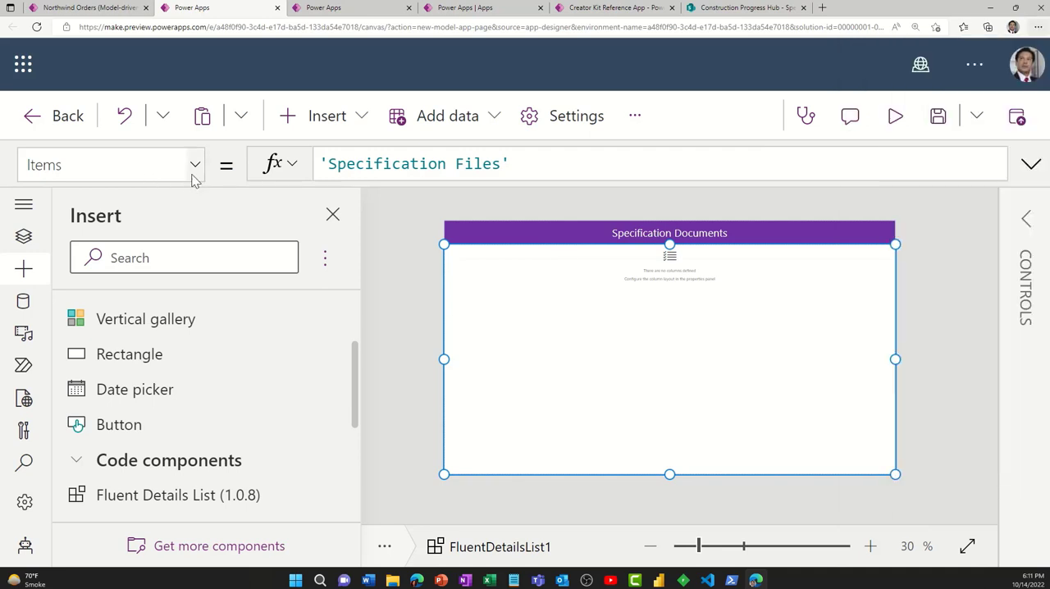
pyautogui.click(186, 176)
pyautogui.scroll(7, 155, 353)
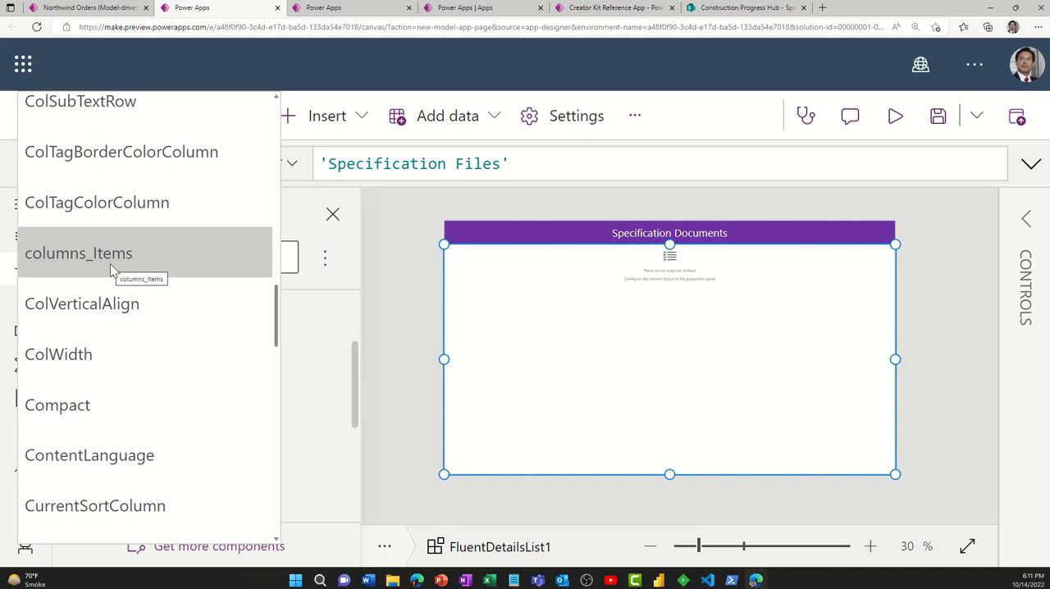
pyautogui.click(137, 256)
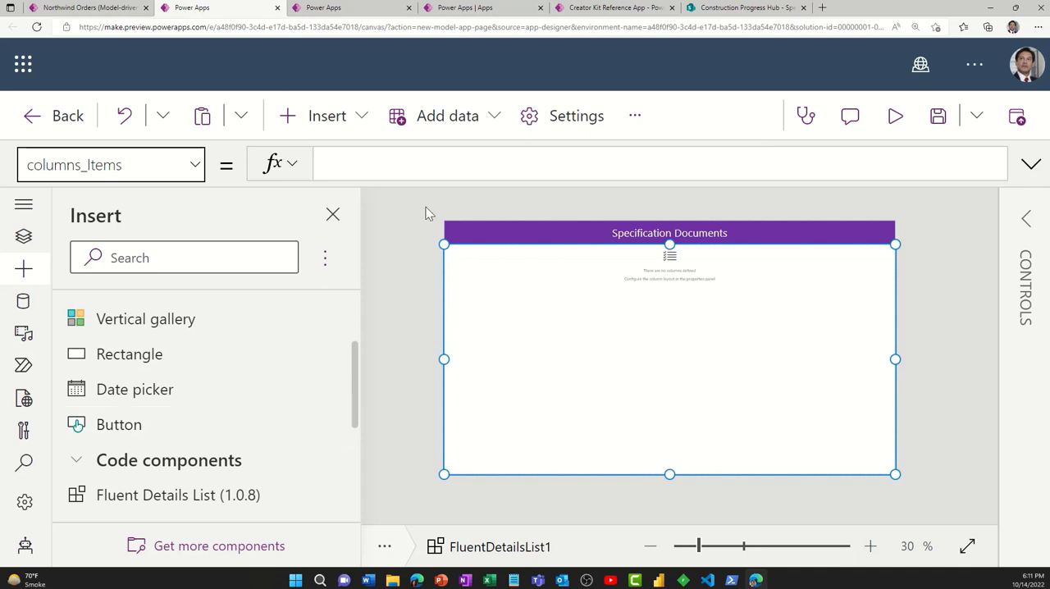
pyautogui.click(366, 170)
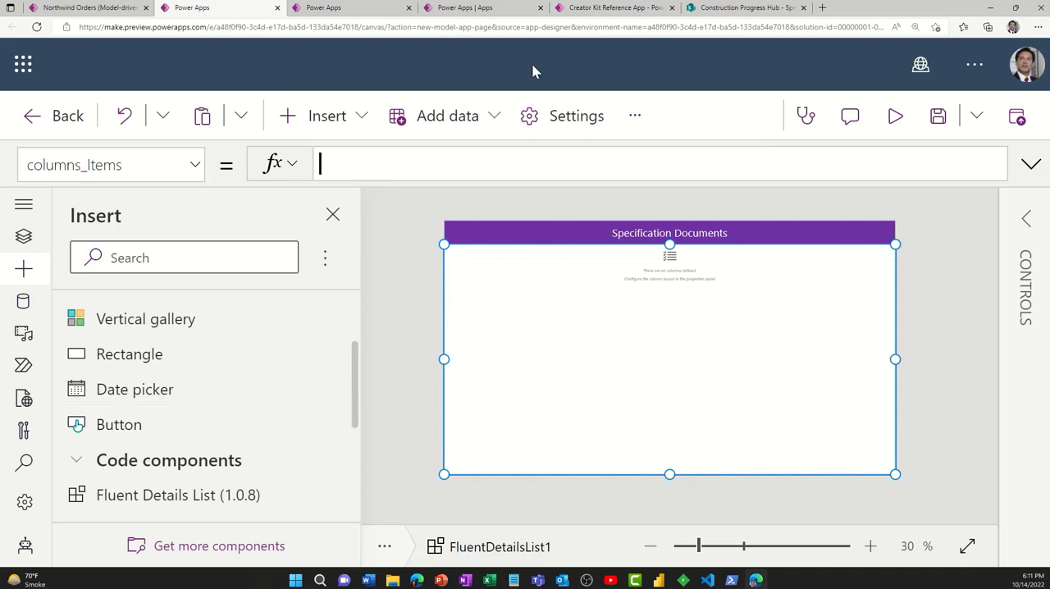
# - Examine the Details List Basic sample code in the Creator Kit Reference App, including its columns_Items formula, and return to the SpecDocs page
pyautogui.click(597, 10)
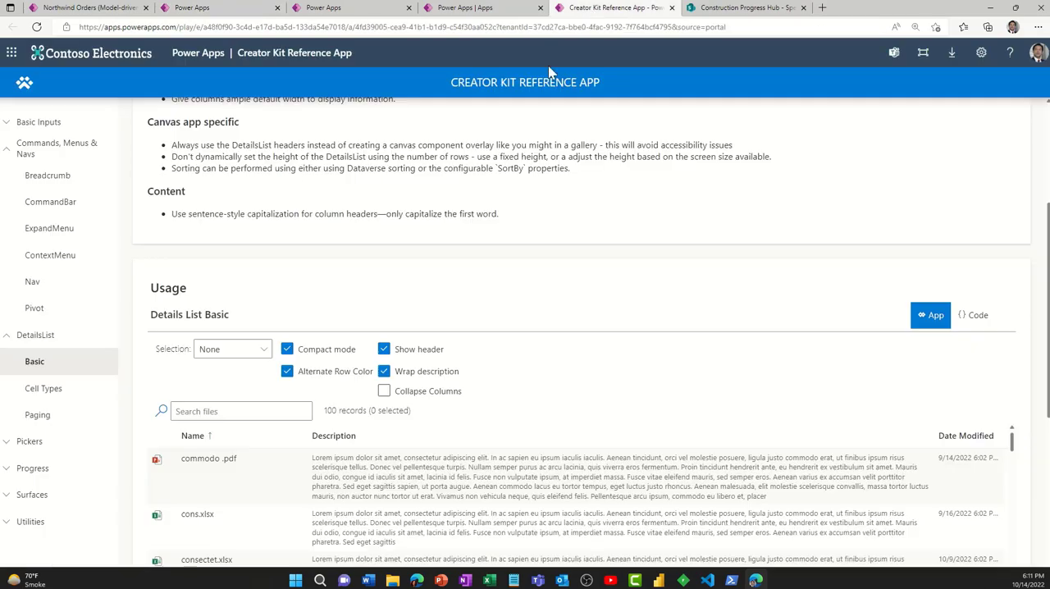
pyautogui.click(978, 317)
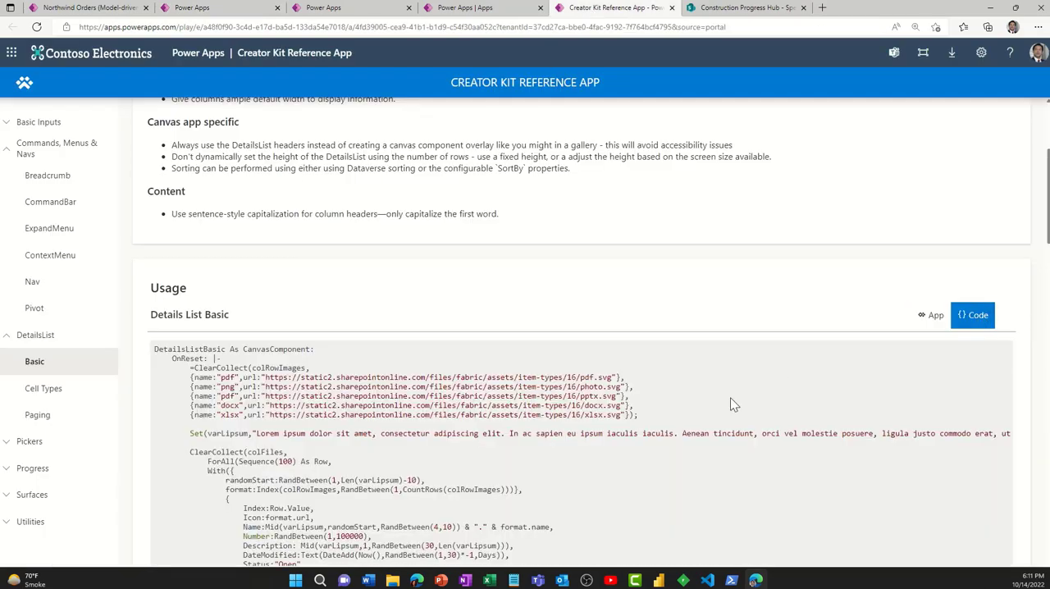
pyautogui.scroll(-5, 699, 420)
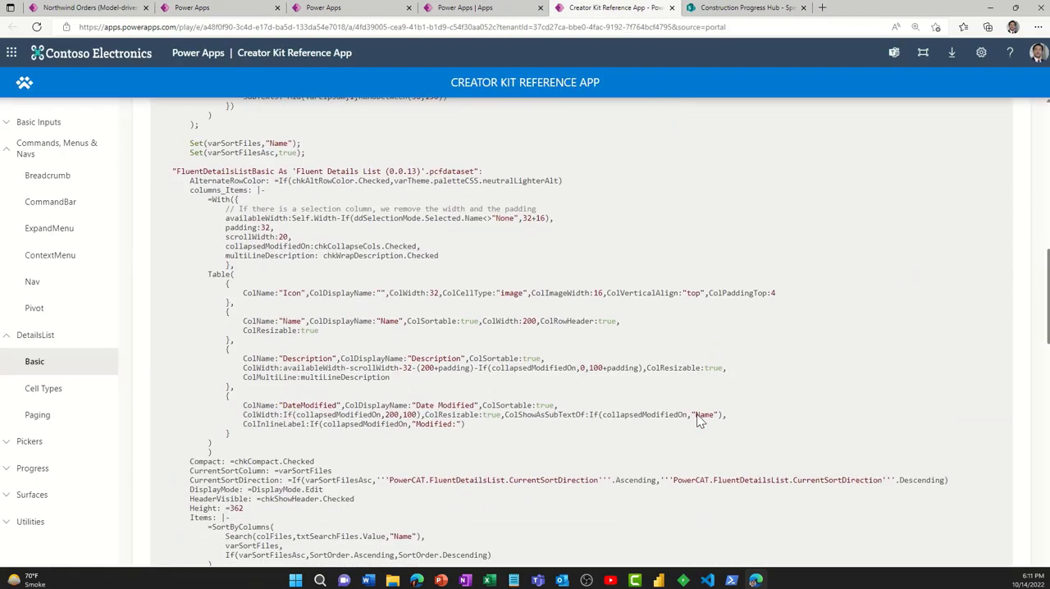
pyautogui.scroll(-3, 699, 419)
pyautogui.scroll(4, 699, 419)
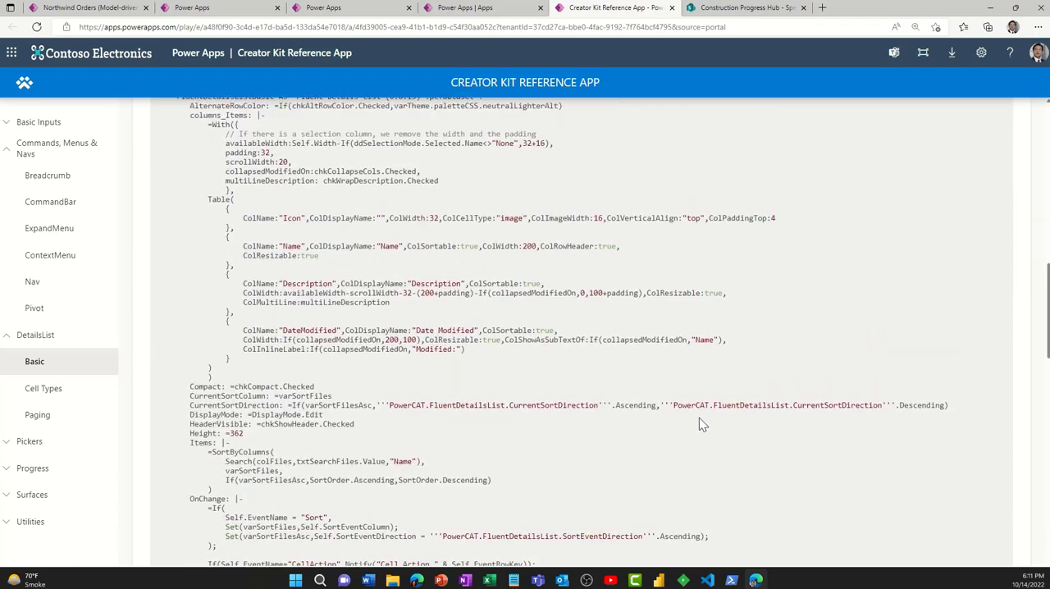
pyautogui.scroll(10, 699, 425)
pyautogui.click(932, 538)
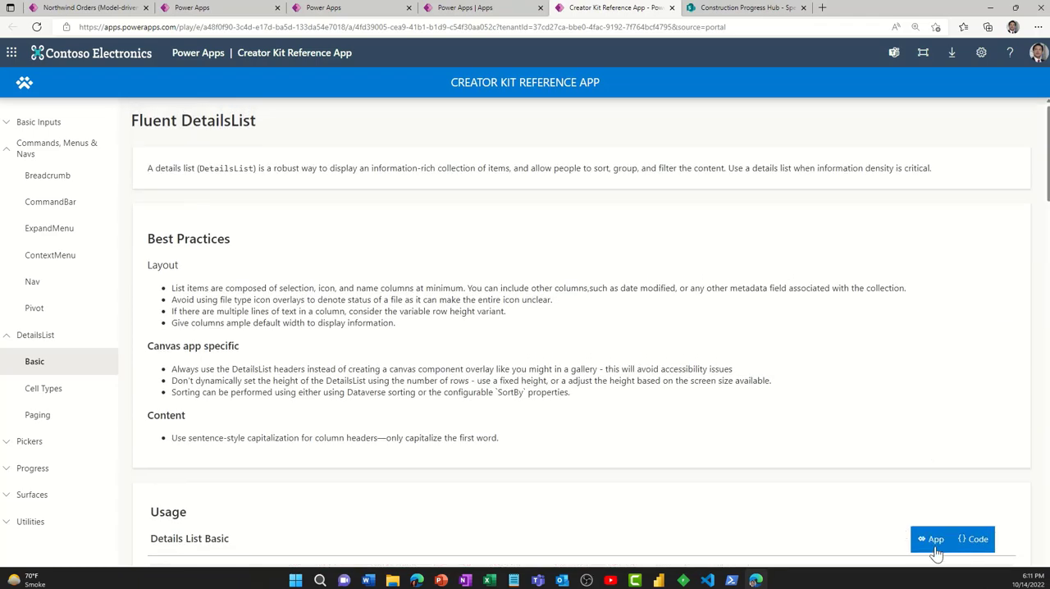
pyautogui.scroll(-3, 832, 504)
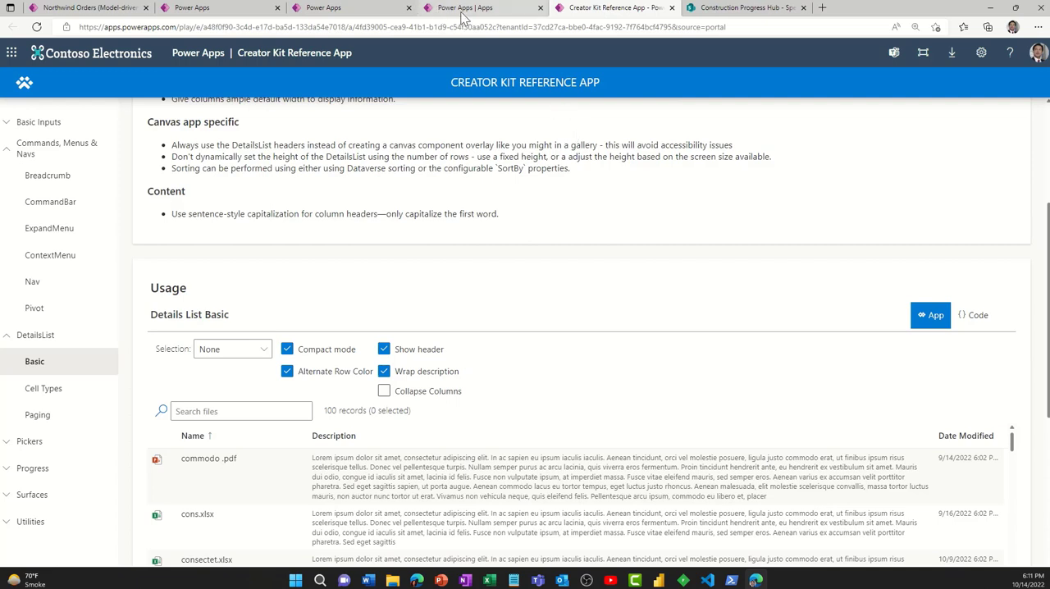
pyautogui.click(227, 15)
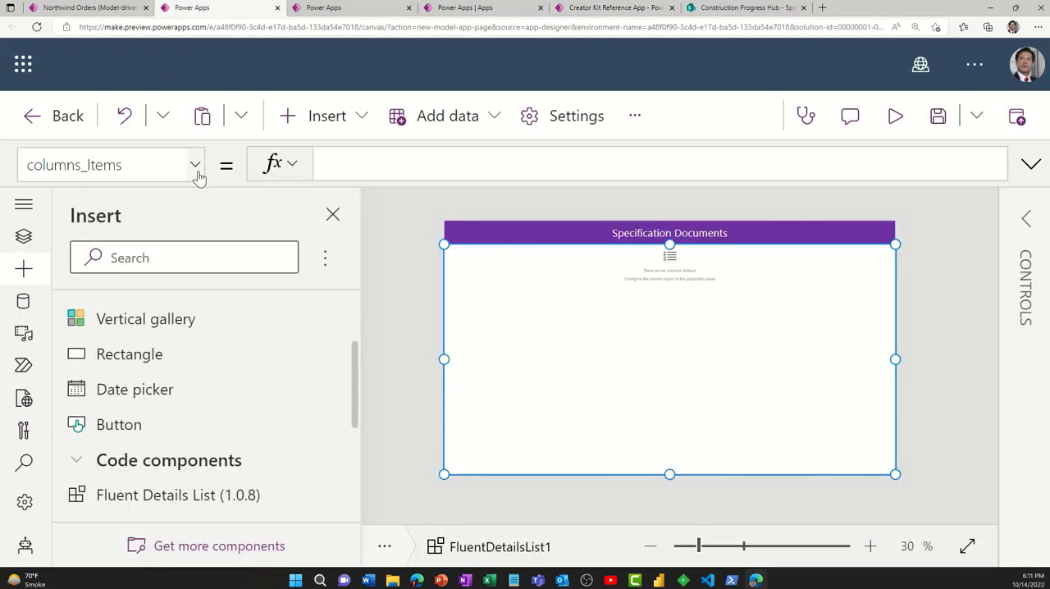
# - Switch to PowerPoint and copy the complete Table code from the notes of slide 9, "Quick & Dirty Document Details List"
pyautogui.click(441, 580)
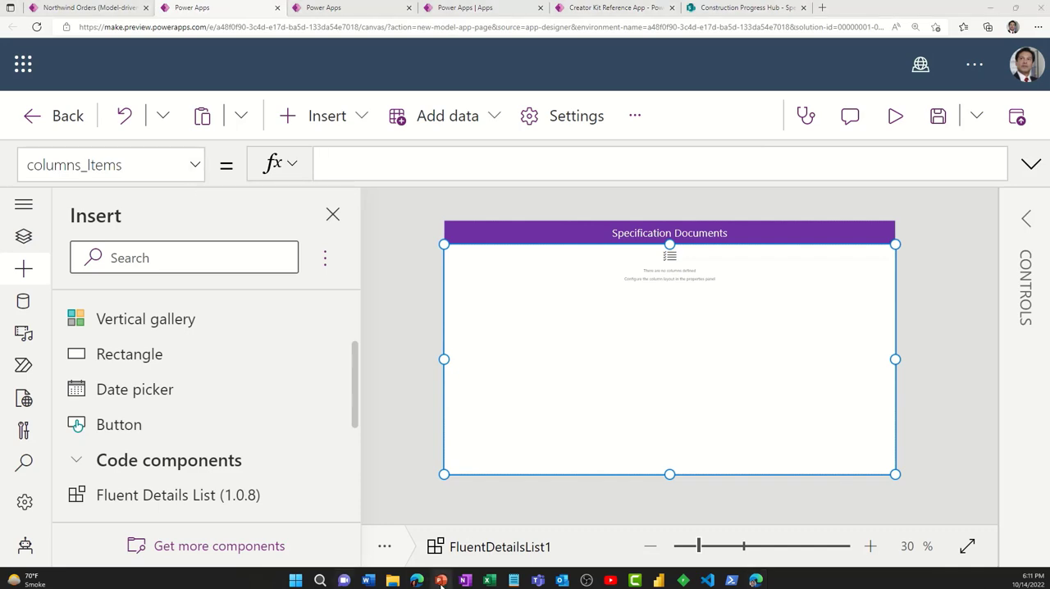
pyautogui.click(93, 491)
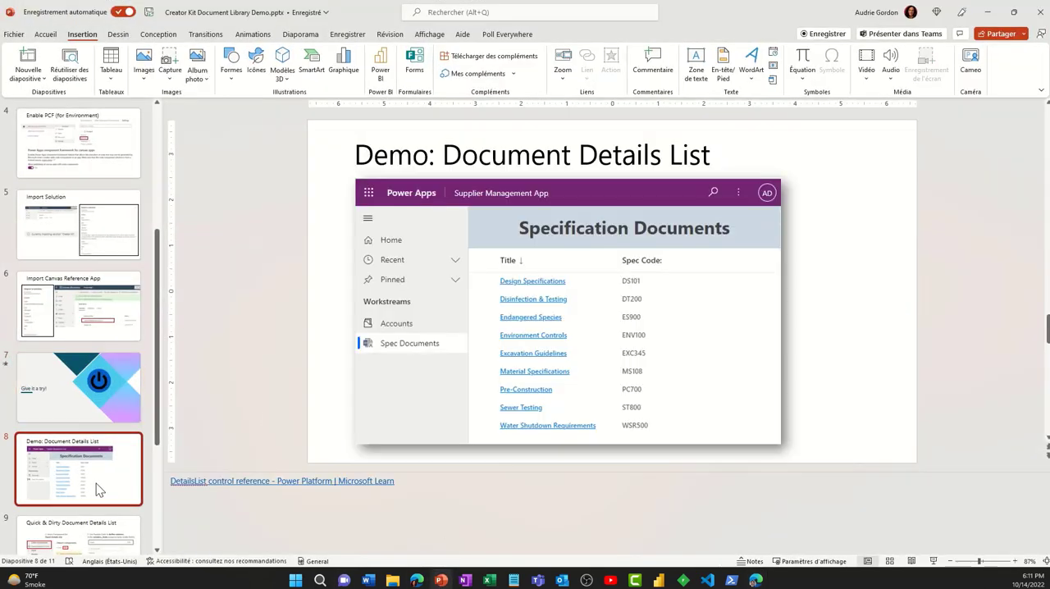
pyautogui.scroll(-3, 96, 484)
pyautogui.click(105, 459)
pyautogui.click(284, 512)
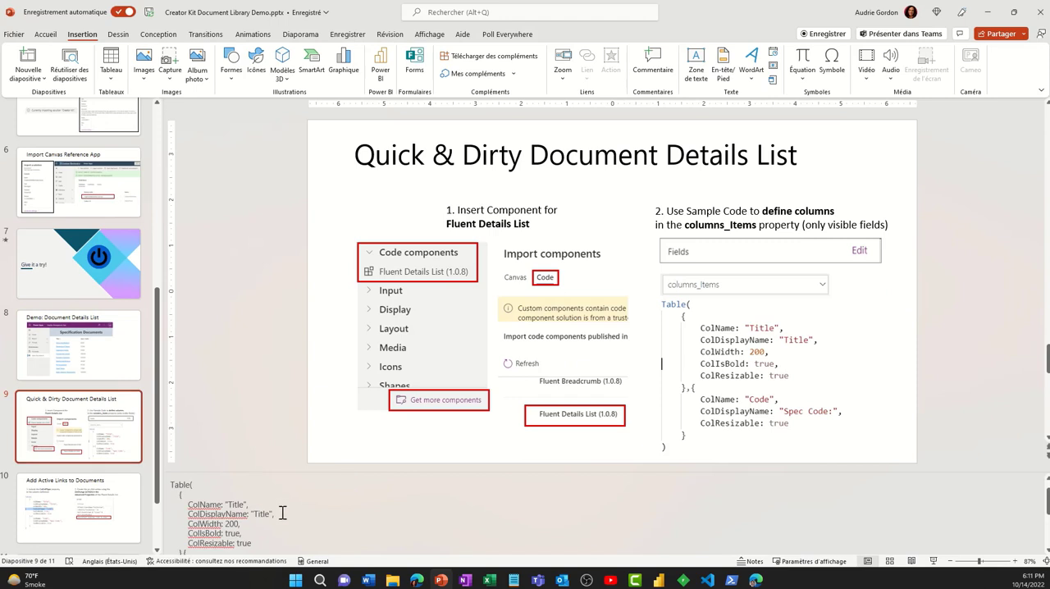
pyautogui.scroll(-1, 277, 515)
pyautogui.scroll(1, 218, 486)
pyautogui.hotkey('shift', 'Down')
pyautogui.hotkey('shift', 'Down')
pyautogui.hotkey('shift', 'Down')
pyautogui.hotkey('shift', 'Down')
pyautogui.hotkey('shift', 'Down')
pyautogui.hotkey('shift', 'Down')
pyautogui.hotkey('shift', 'Down')
pyautogui.hotkey('shift', 'Down')
pyautogui.hotkey('shift', 'Down')
pyautogui.hotkey('shift', 'Down')
pyautogui.hotkey('shift', 'Down')
pyautogui.hotkey('shift', 'Down')
pyautogui.hotkey('shift', 'Down')
pyautogui.hotkey('shift', 'Down')
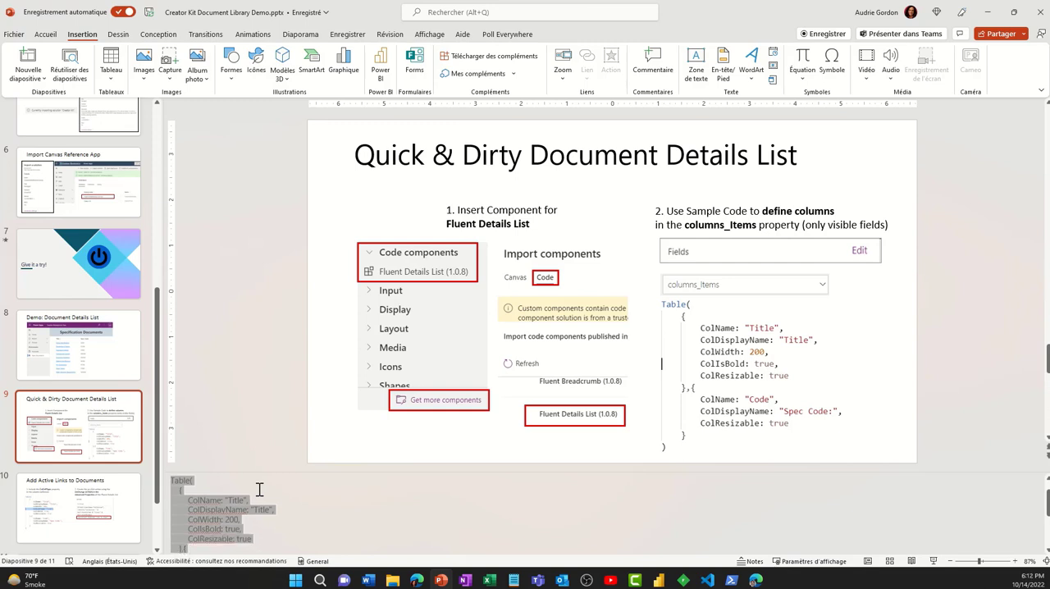
pyautogui.hotkey('shift', 'Up')
pyautogui.hotkey('shift', 'End')
pyautogui.hotkey('ctrl', 'c')
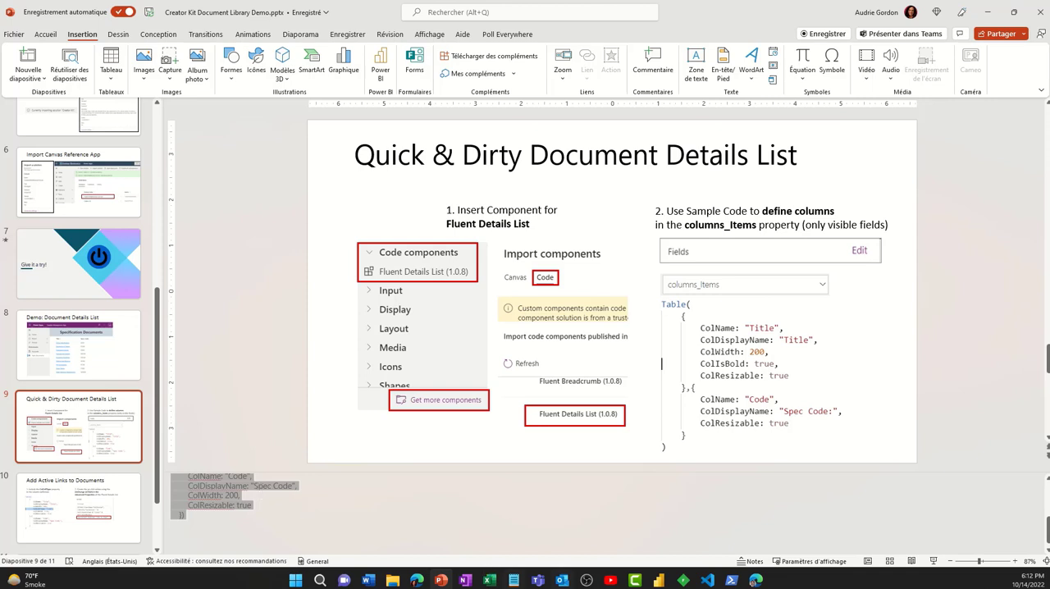
# - Replace the text in Notepad with the copied Table code, copy it again as plain text, and minimize Notepad
pyautogui.click(514, 580)
pyautogui.click(587, 405)
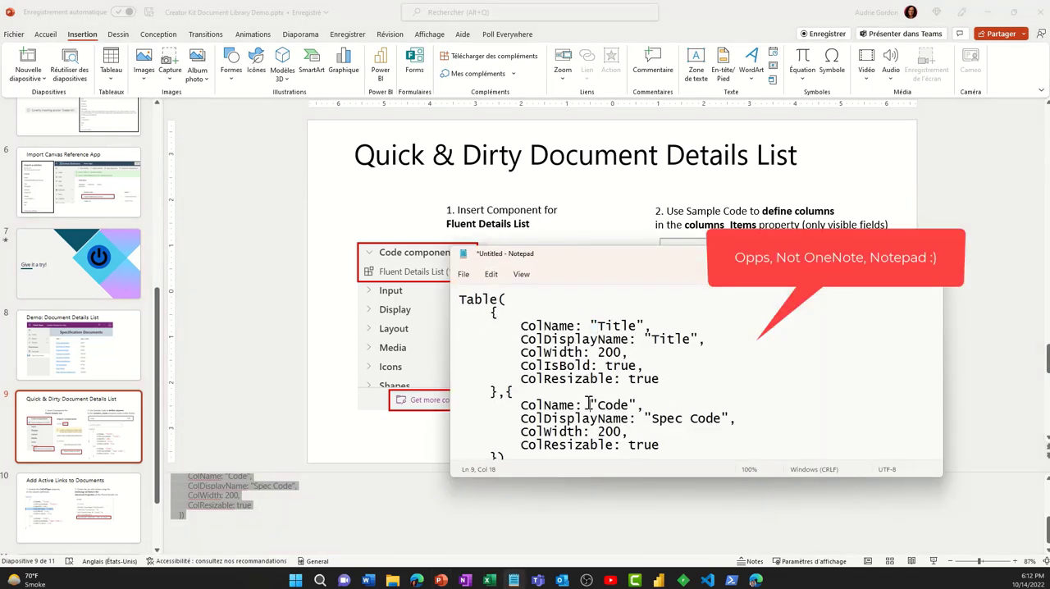
pyautogui.hotkey('ctrl', 'a')
pyautogui.hotkey('ctrl', 'v')
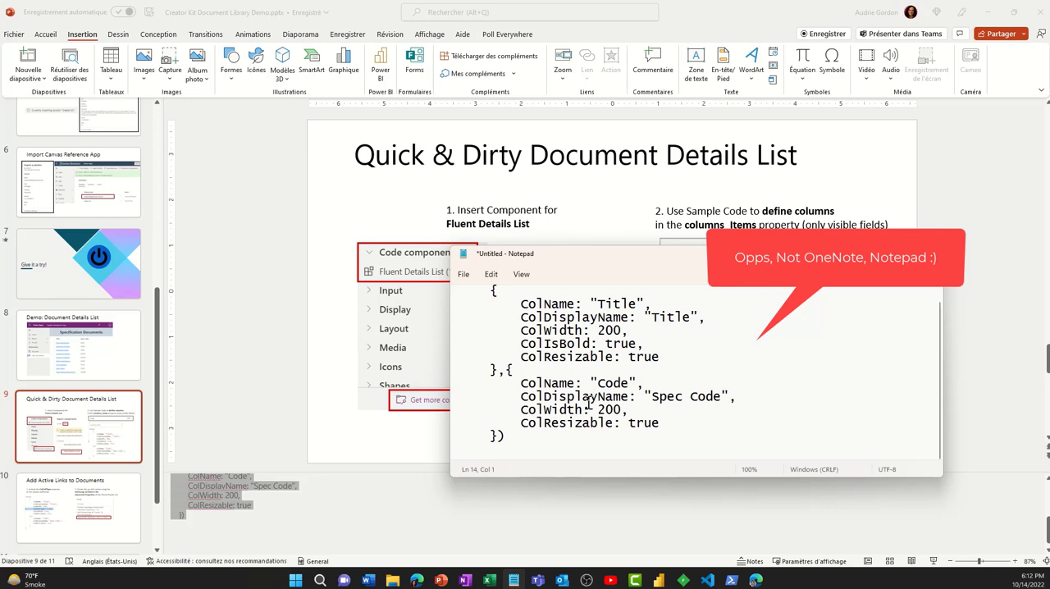
pyautogui.hotkey('ctrl', 'a')
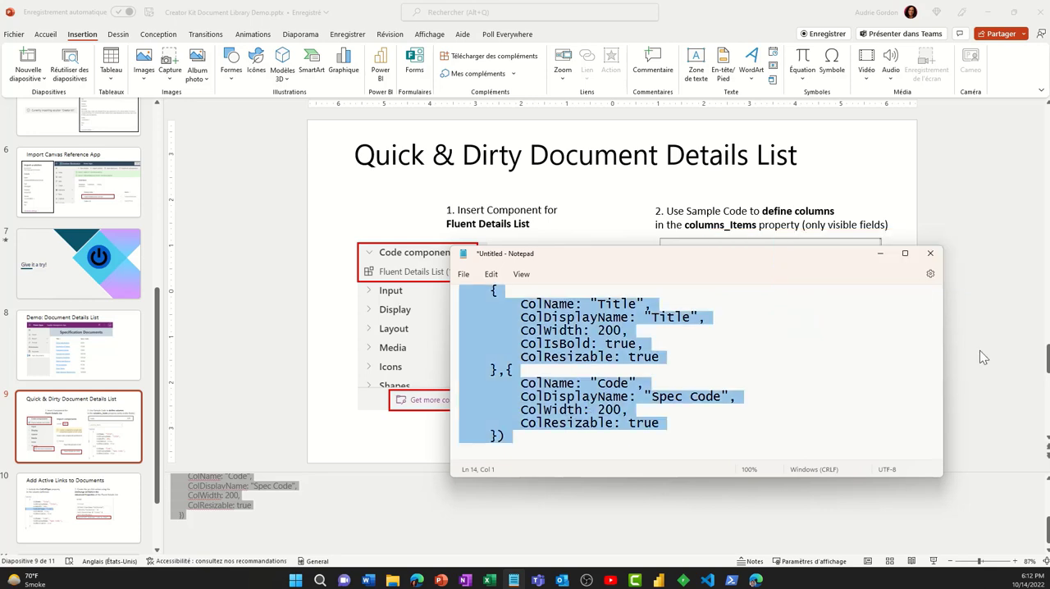
pyautogui.click(880, 255)
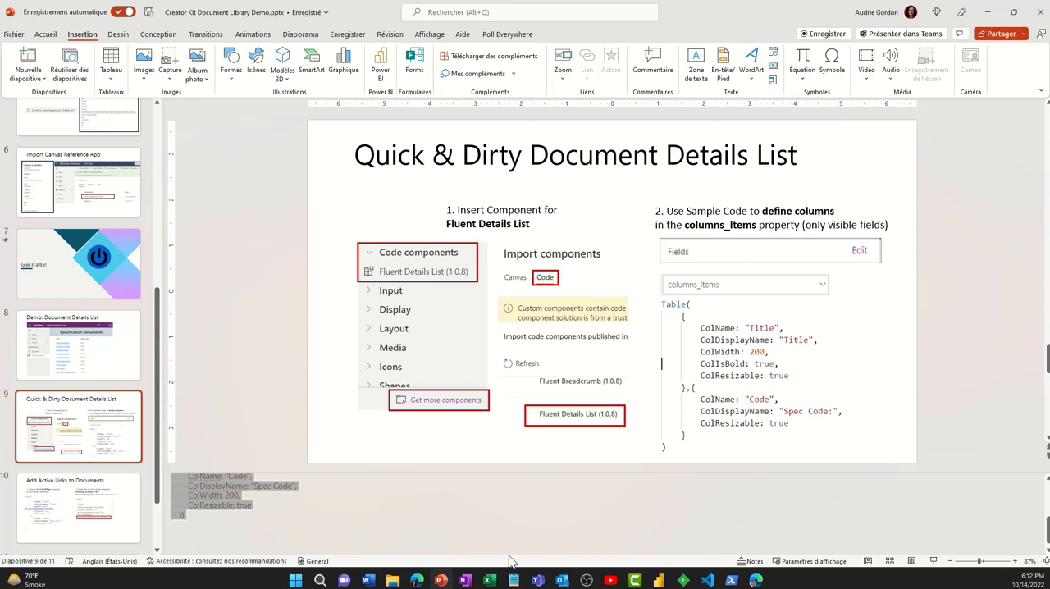
# - In Power Apps, set columns_Items to the copied Table formula, defining resizable 200-wide columns Title (bold) and Code (shown as "Spec Code"), and enlarge the formula area
pyautogui.click(755, 580)
pyautogui.click(367, 159)
pyautogui.hotkey('ctrl', 'v')
pyautogui.click(1031, 163)
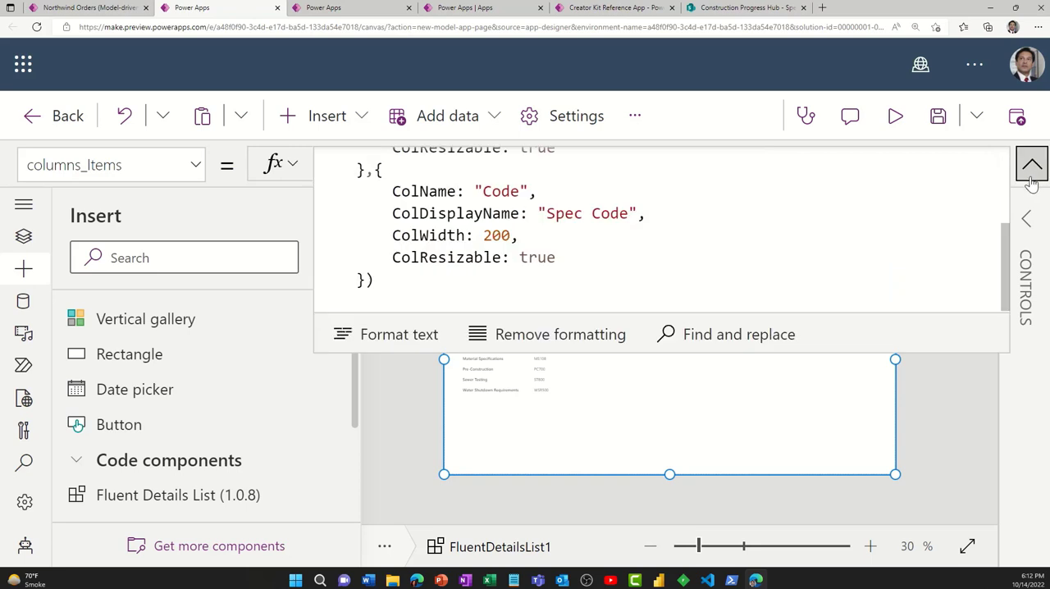
pyautogui.moveTo(535, 353); pyautogui.dragTo(520, 515)
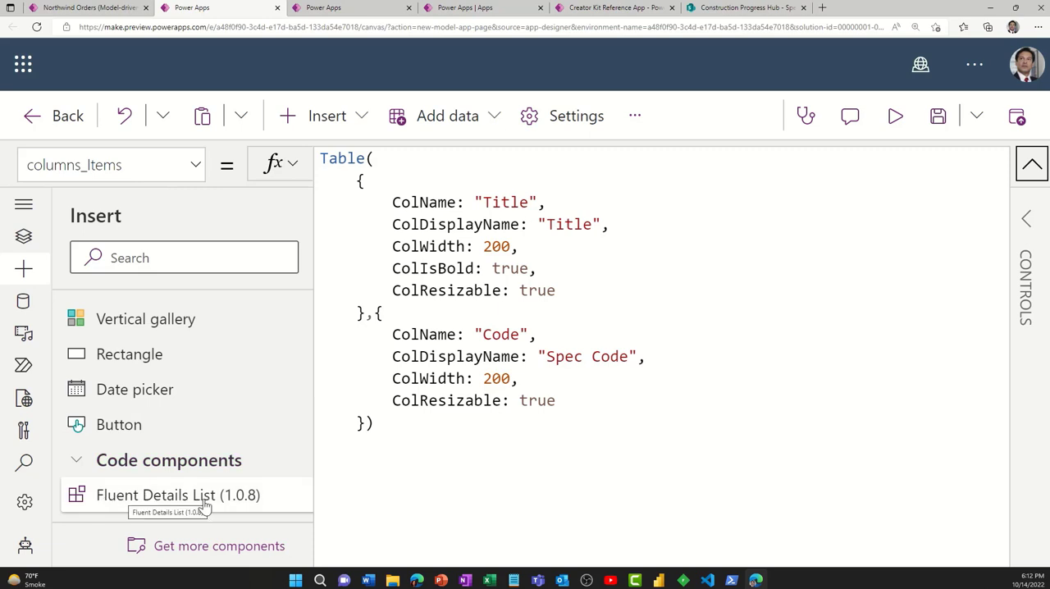
pyautogui.click(24, 236)
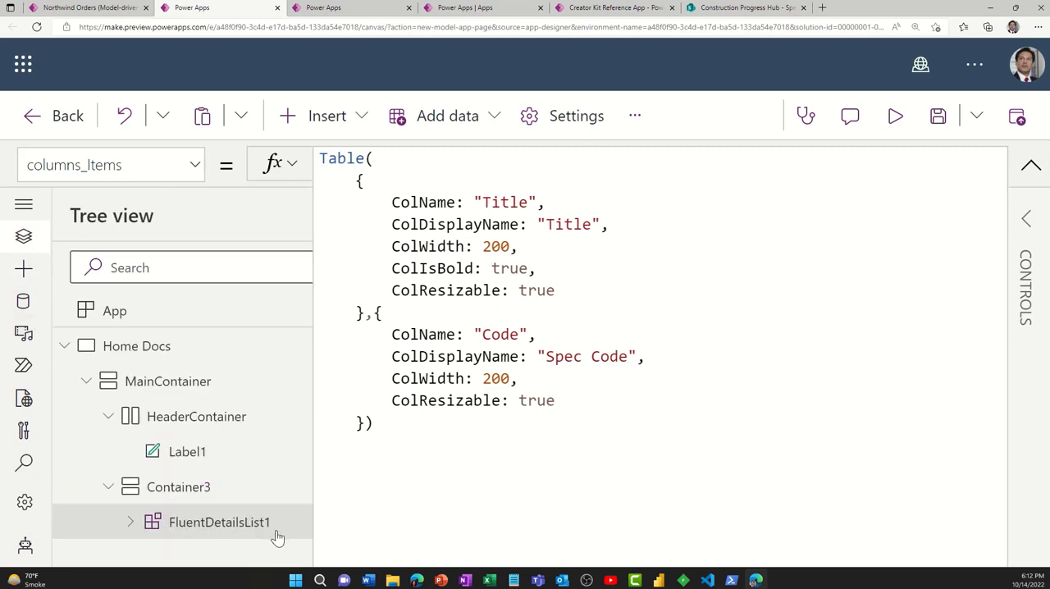
pyautogui.click(623, 295)
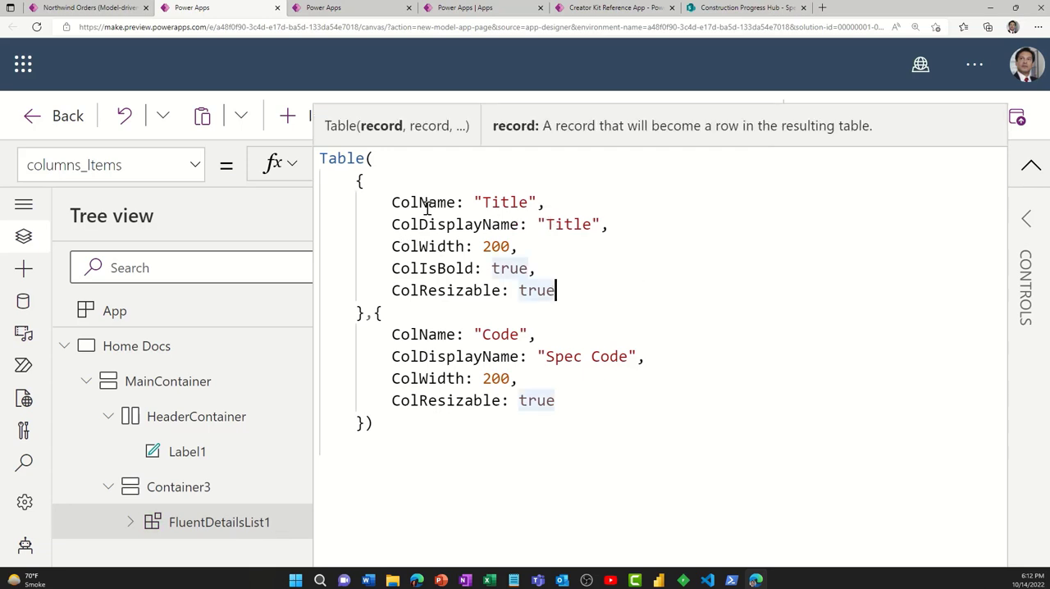
# - Examine the two column records in the columns_Items formula, including the ColName and ColDisplayName properties of the Title column
pyautogui.click(358, 182)
pyautogui.moveTo(359, 182)
pyautogui.mouseDown()
pyautogui.moveTo(364, 307)
pyautogui.moveTo(377, 316)
pyautogui.moveTo(391, 380)
pyautogui.moveTo(379, 425)
pyautogui.mouseUp()
pyautogui.click(376, 315)
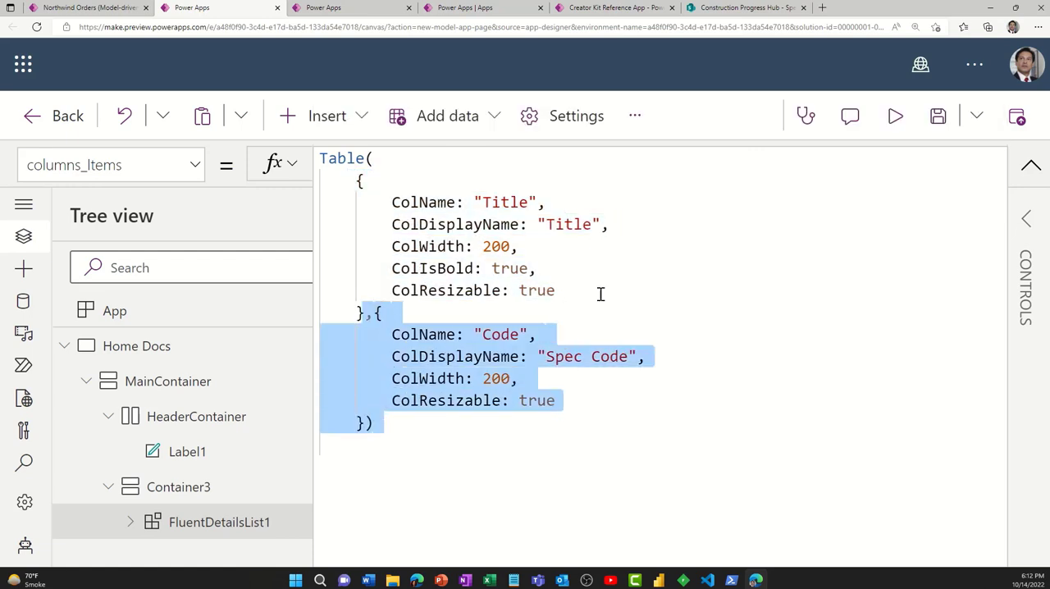
pyautogui.click(618, 249)
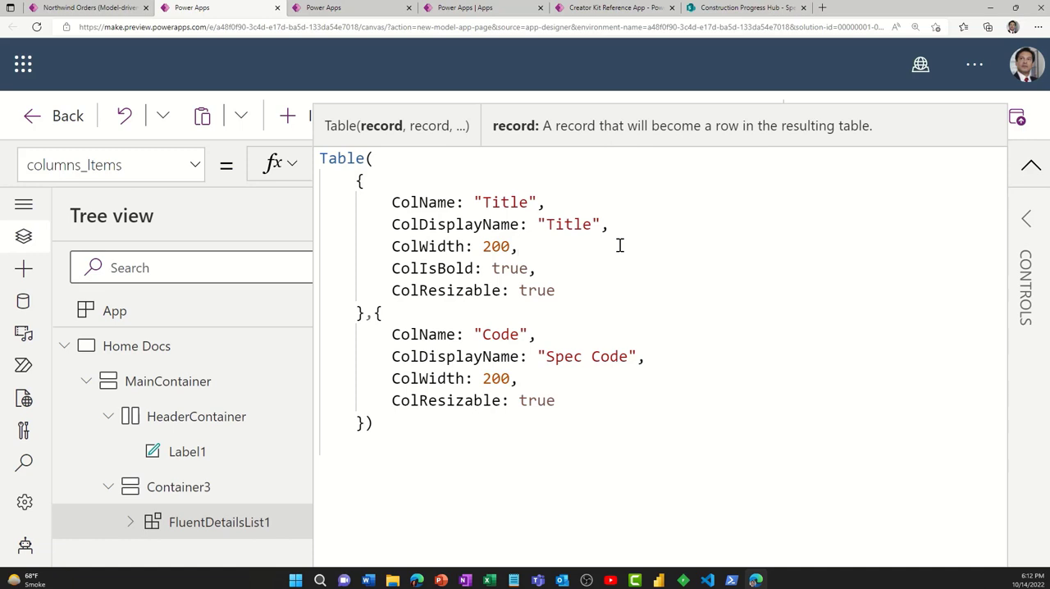
pyautogui.click(420, 202)
pyautogui.click(439, 224)
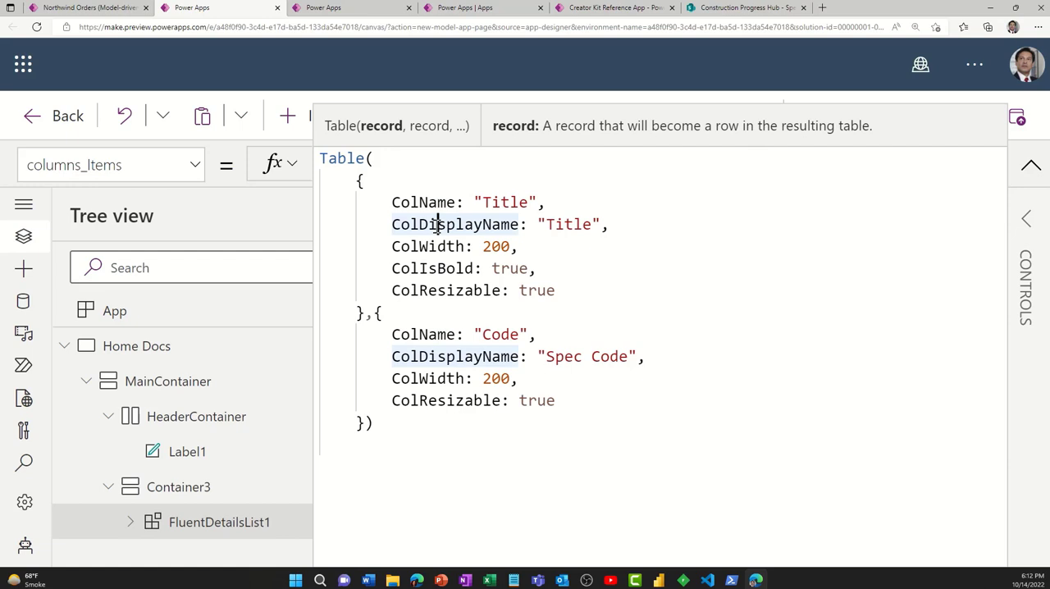
pyautogui.doubleClick(510, 201)
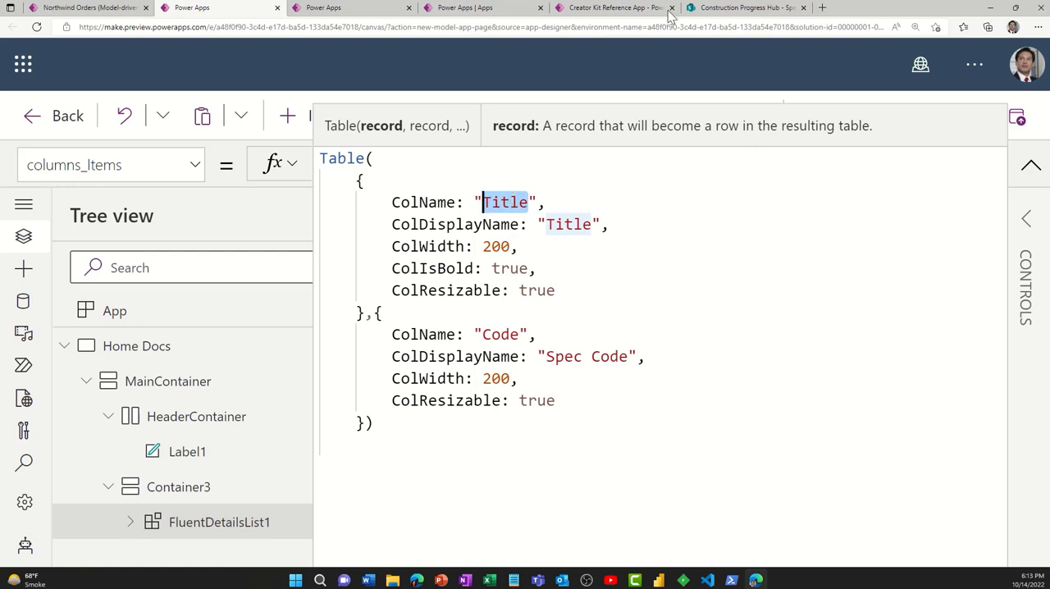
# - Check the Code column's internal field name through the Specification Files library settings in SharePoint, close that page, and return to the columns_Items formula
pyautogui.click(743, 8)
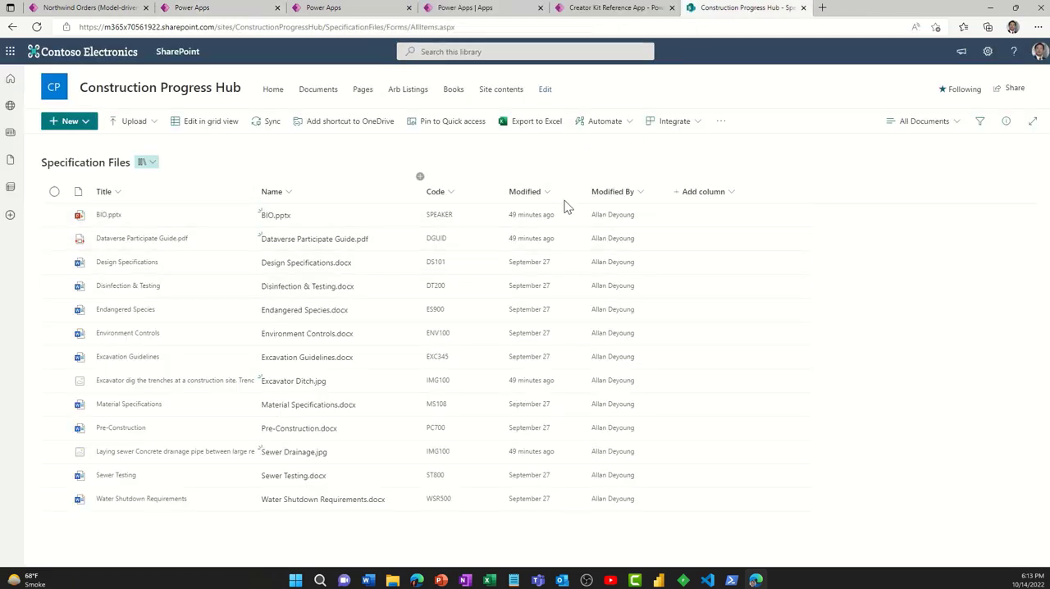
pyautogui.click(987, 50)
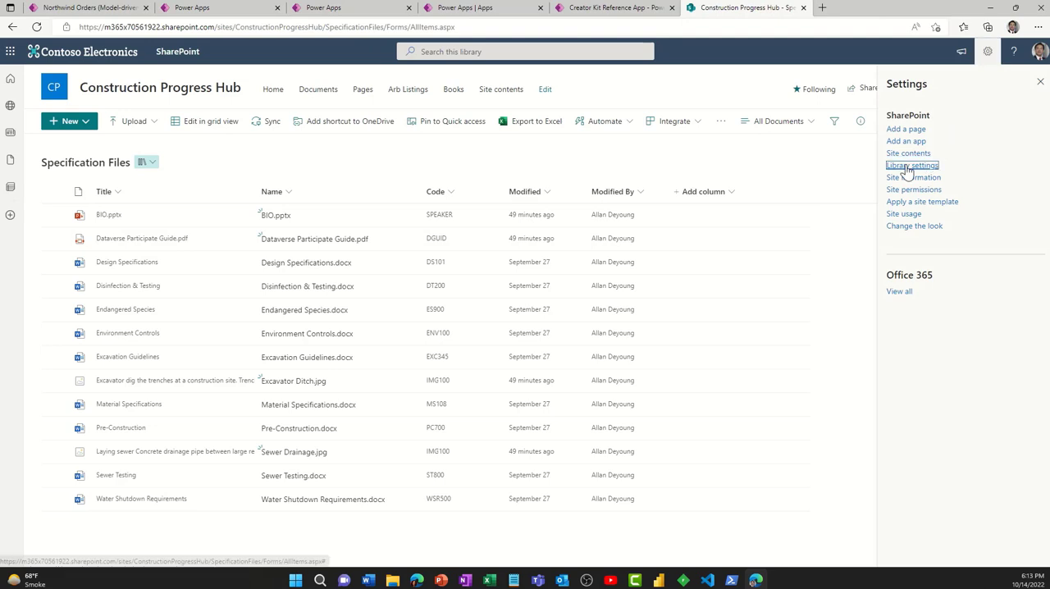
pyautogui.click(909, 165)
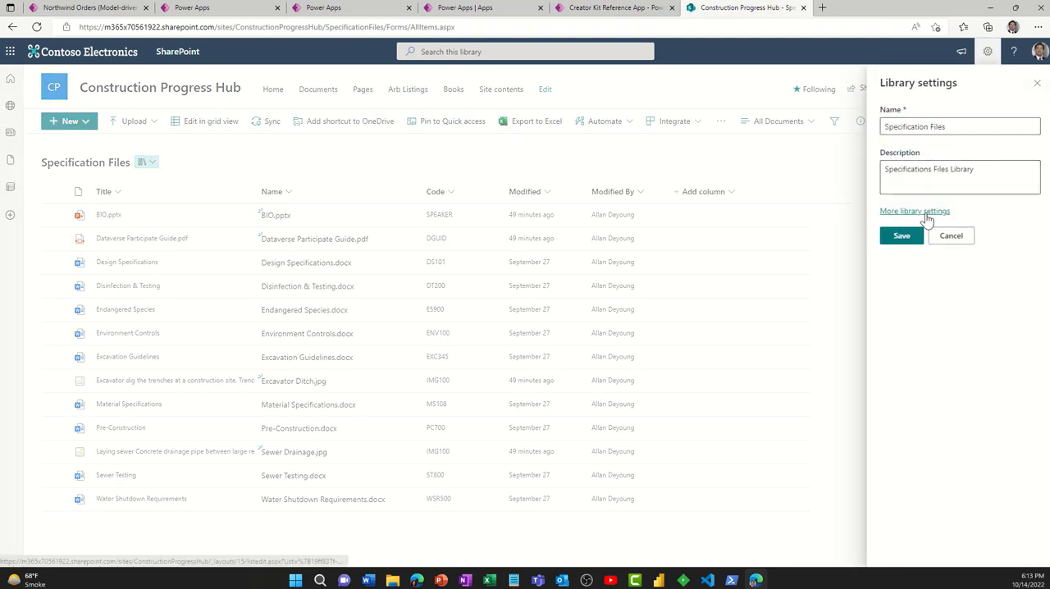
pyautogui.click(925, 211)
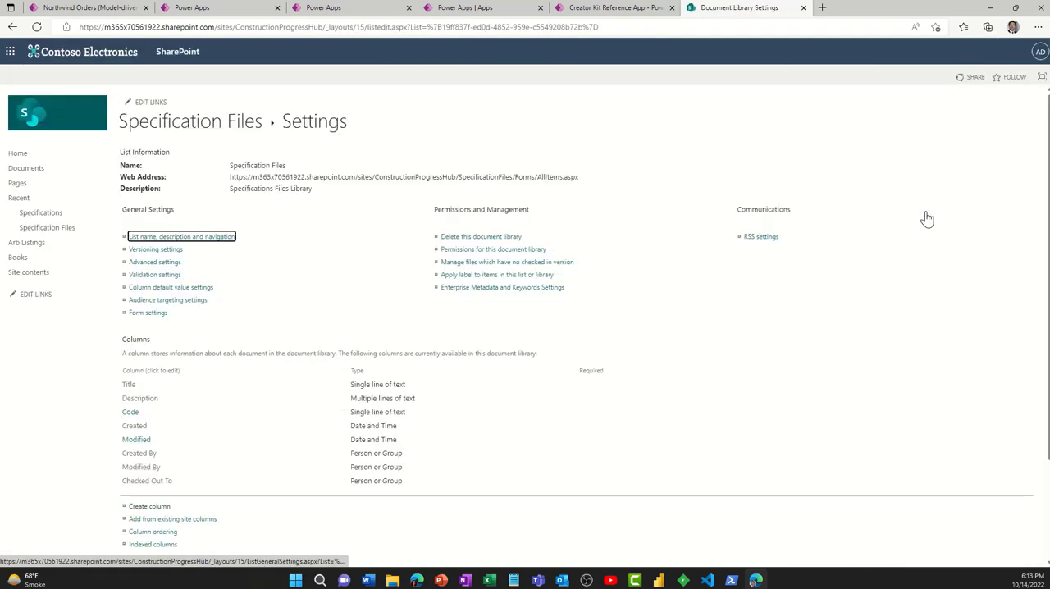
pyautogui.click(132, 414)
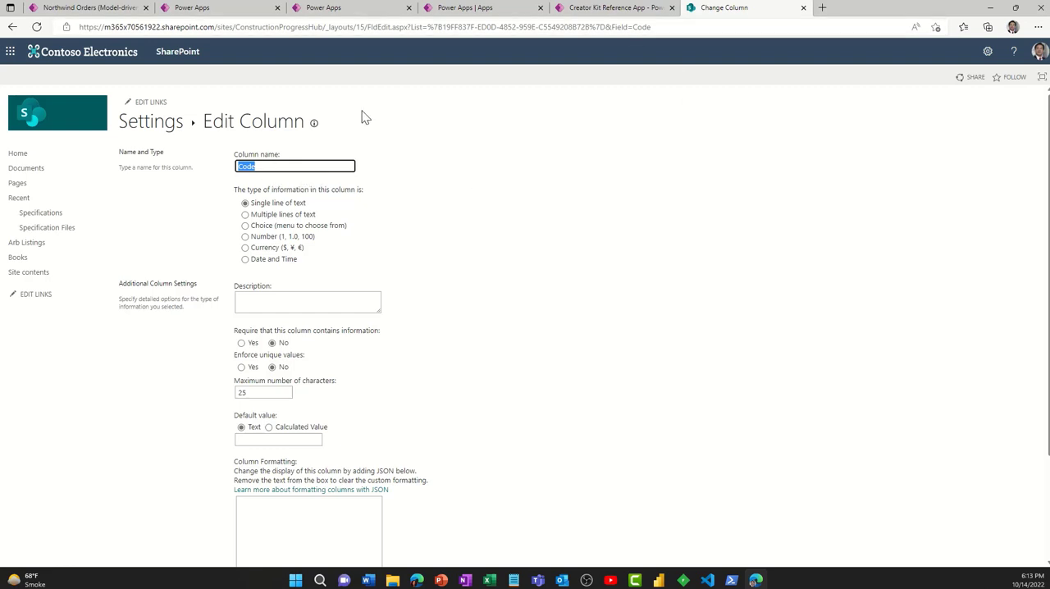
pyautogui.click(615, 27)
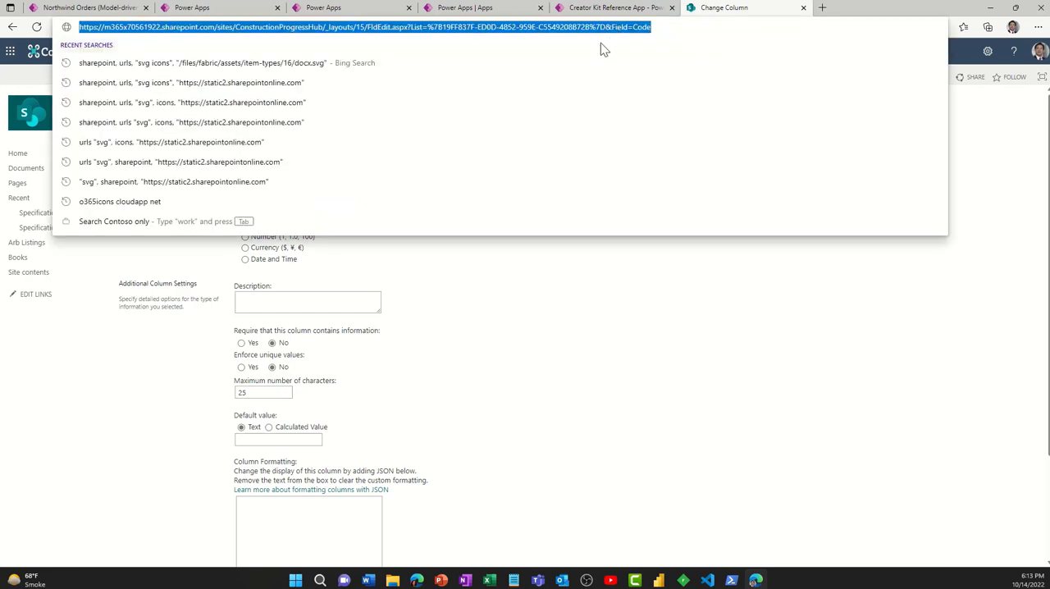
pyautogui.moveTo(613, 27); pyautogui.dragTo(671, 30)
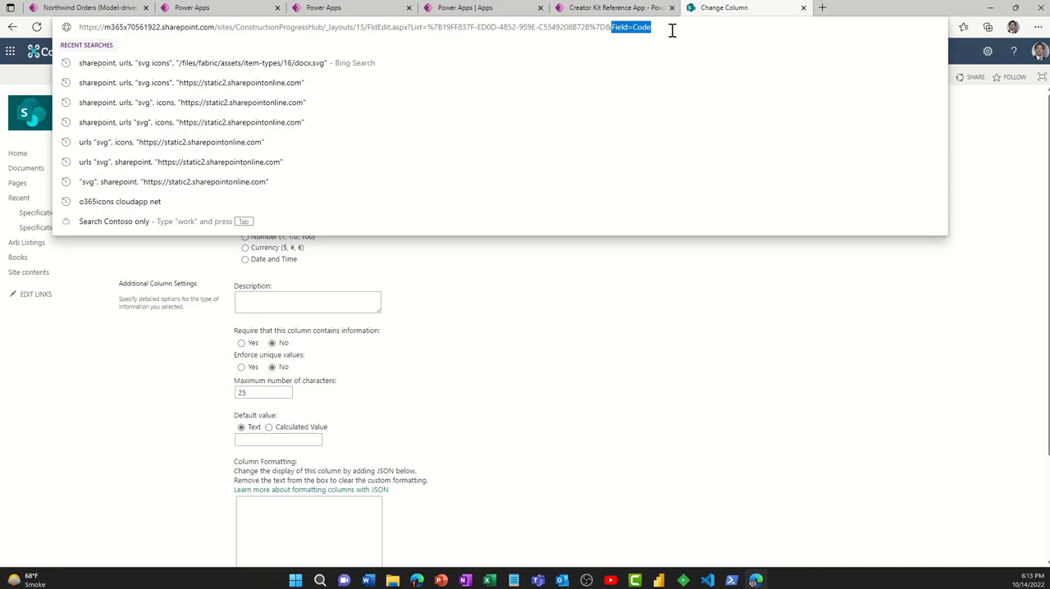
pyautogui.click(804, 8)
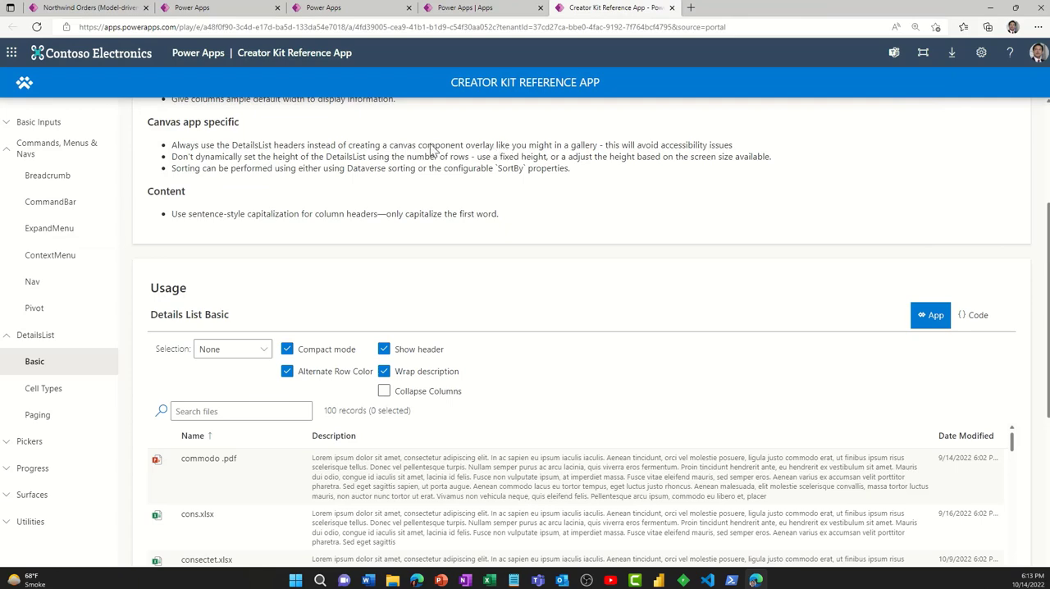
pyautogui.click(327, 8)
pyautogui.click(230, 8)
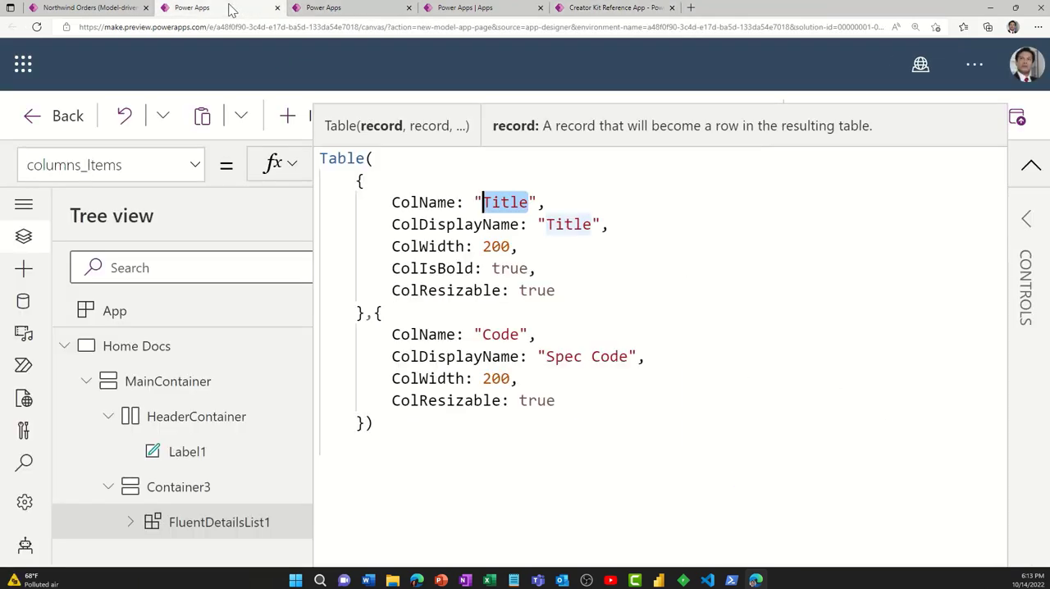
# - Set the ColDisplayName of the Title column record to "File Title" in the columns_Items formula
pyautogui.click(503, 201)
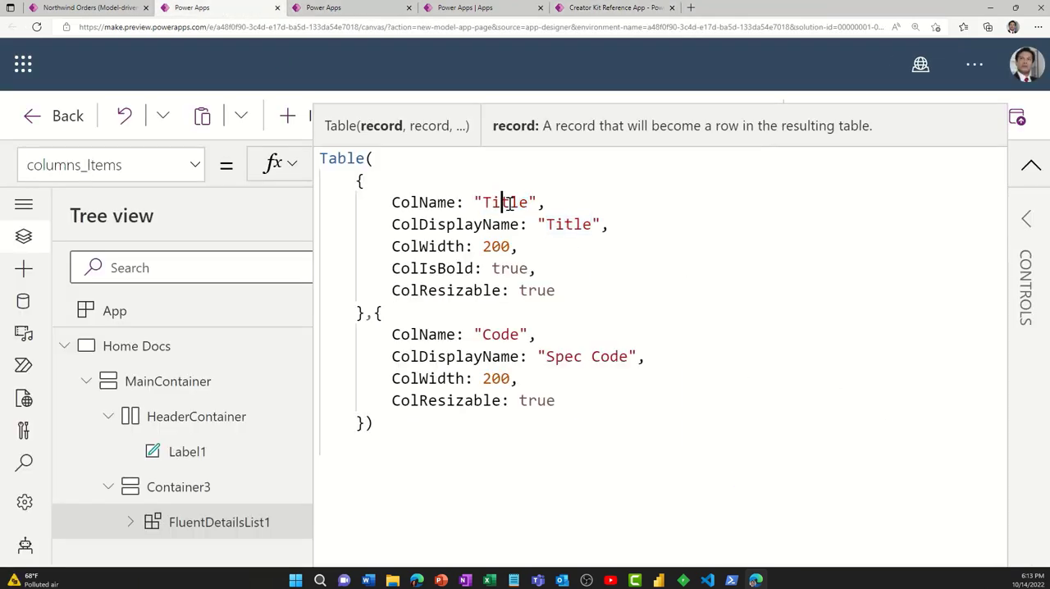
pyautogui.doubleClick(508, 204)
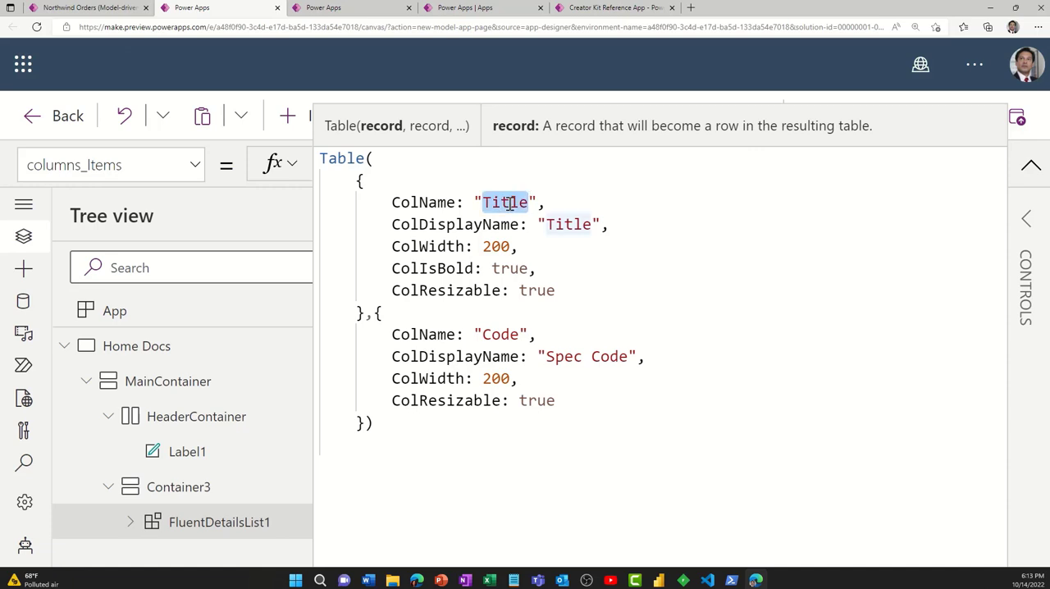
pyautogui.moveTo(419, 224); pyautogui.dragTo(520, 224)
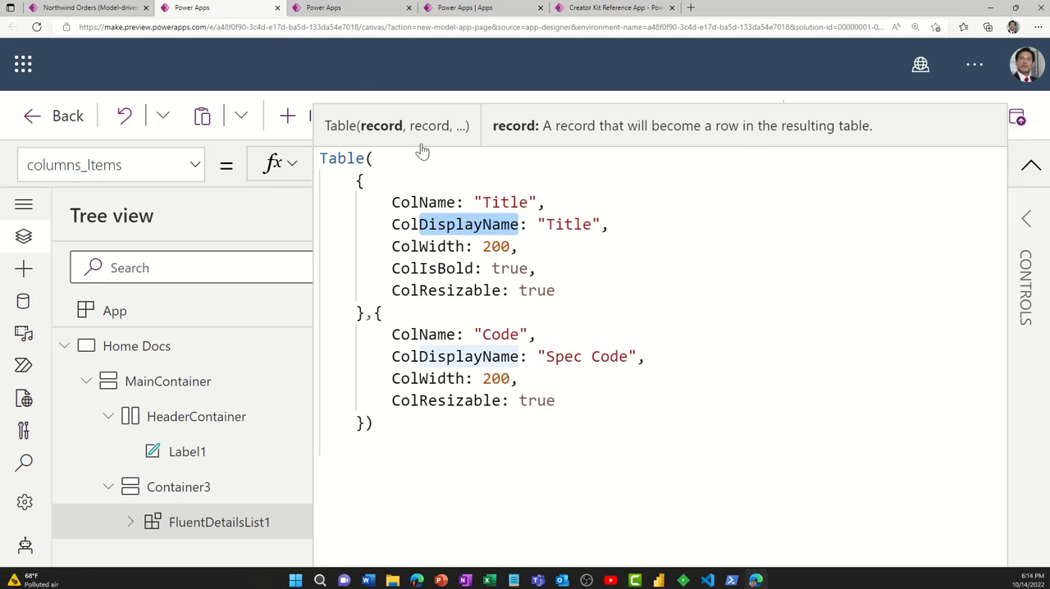
pyautogui.doubleClick(566, 226)
pyautogui.write('File Title')
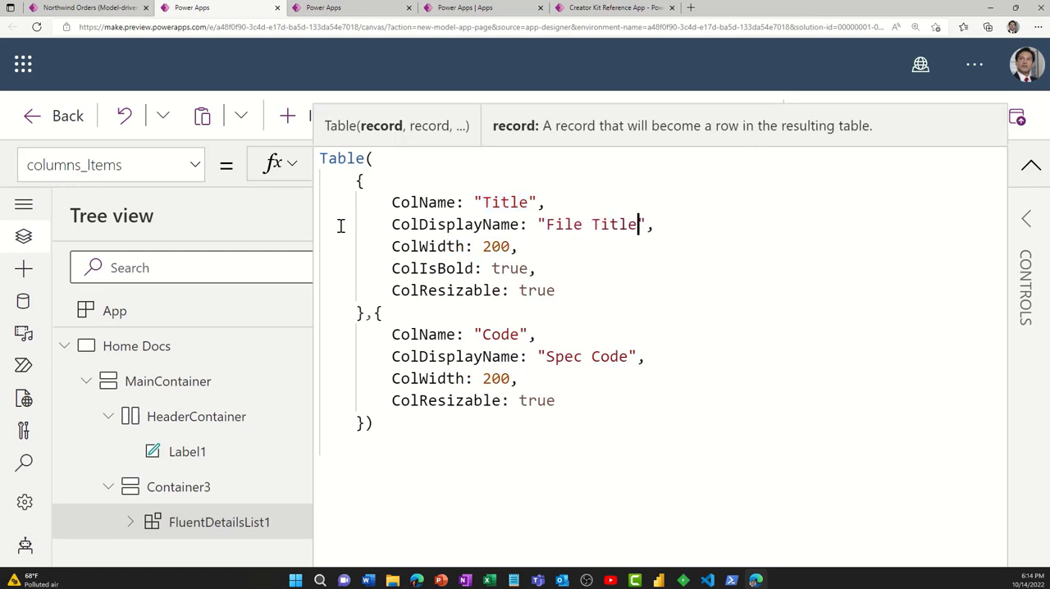
# - Examine the display name, width, bold and resizable settings of the Title record, and the name and display name of the Code record
pyautogui.moveTo(393, 225); pyautogui.dragTo(659, 224)
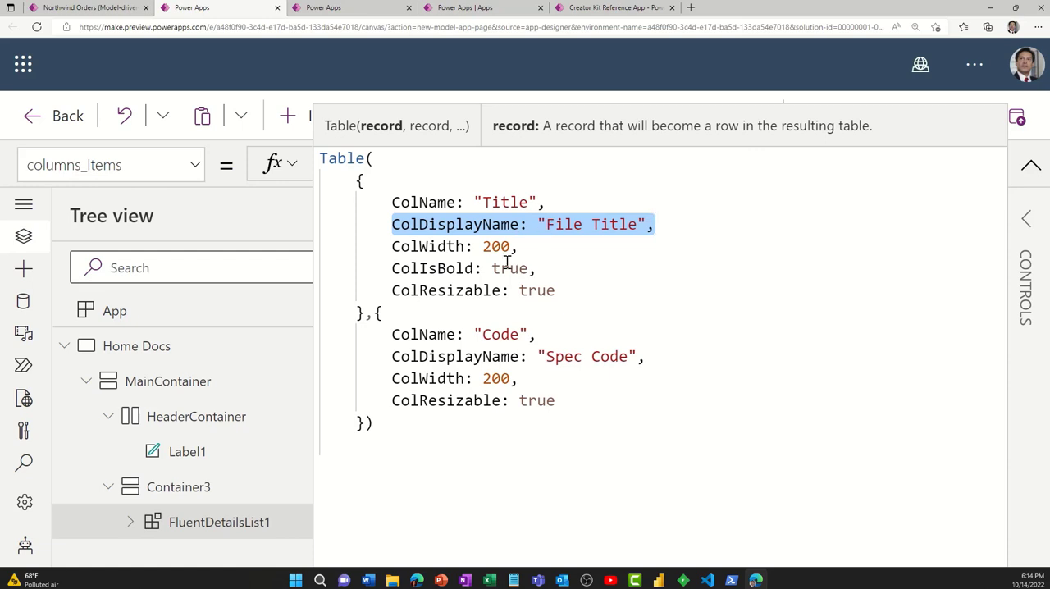
pyautogui.click(460, 247)
pyautogui.click(581, 249)
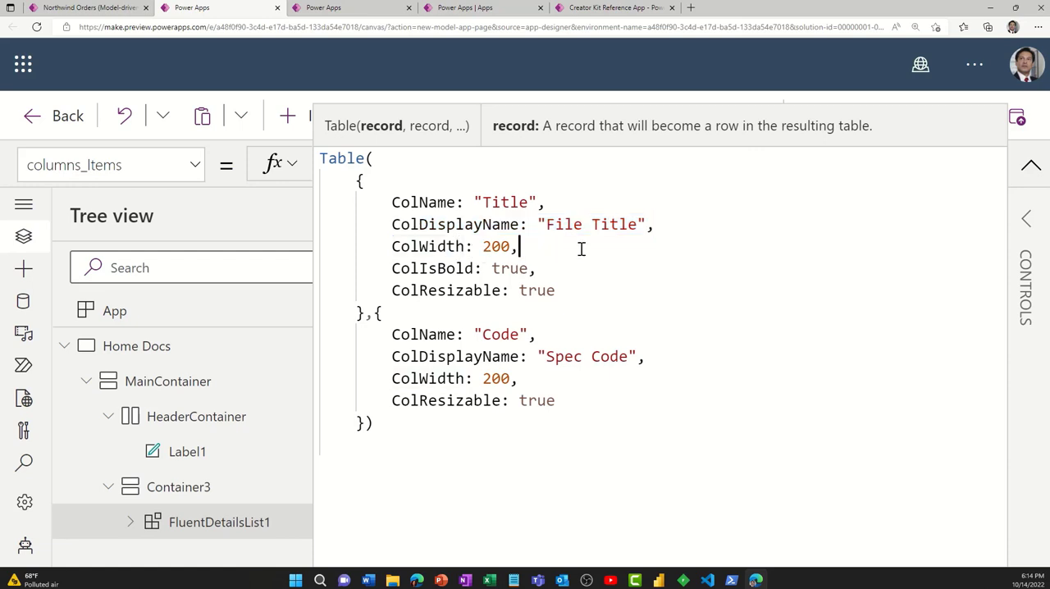
pyautogui.click(550, 272)
pyautogui.click(568, 294)
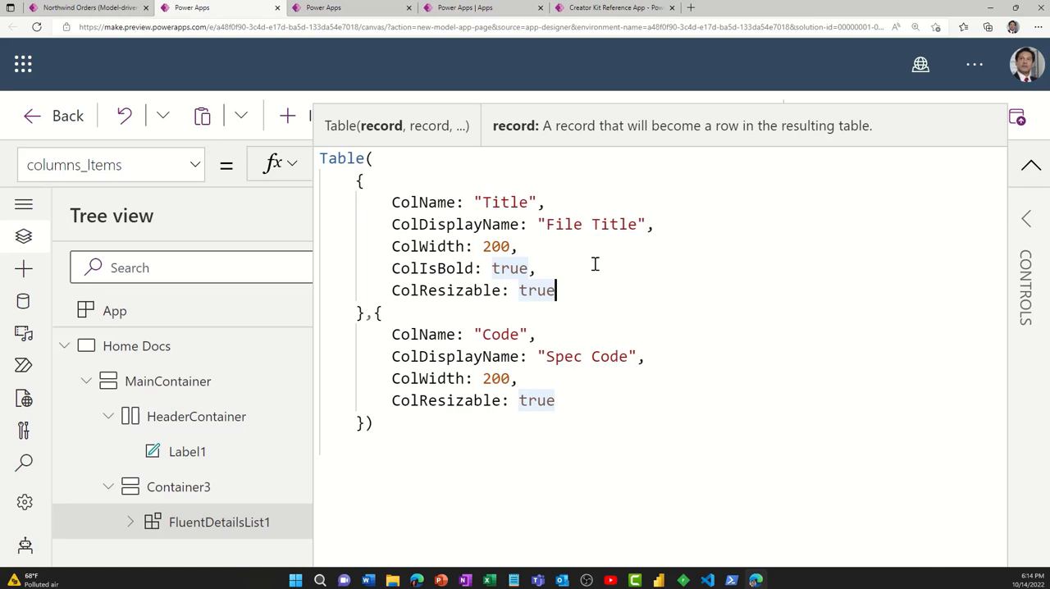
pyautogui.click(501, 335)
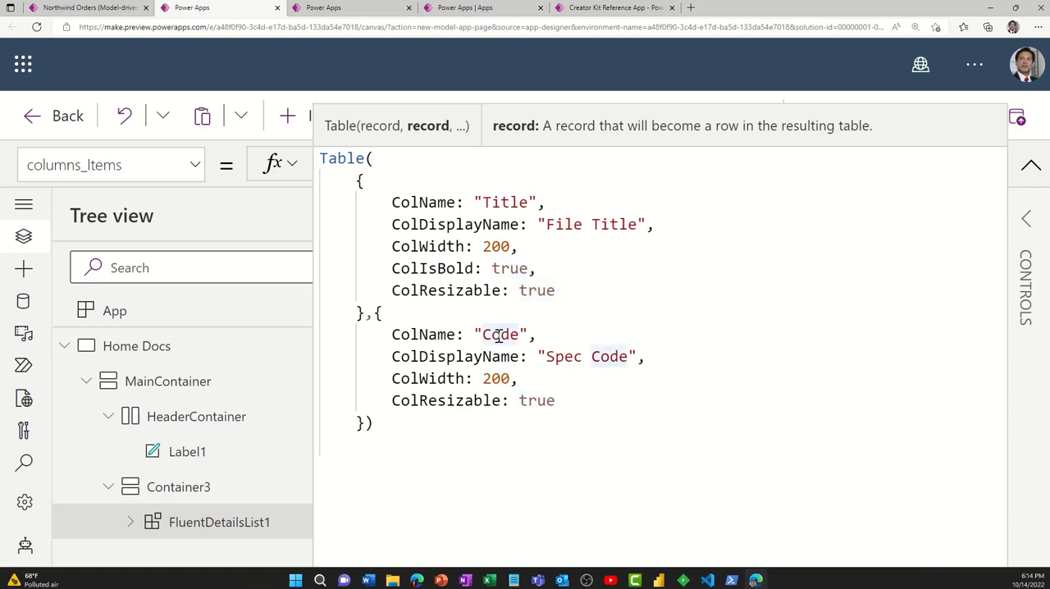
pyautogui.moveTo(481, 335); pyautogui.dragTo(519, 336)
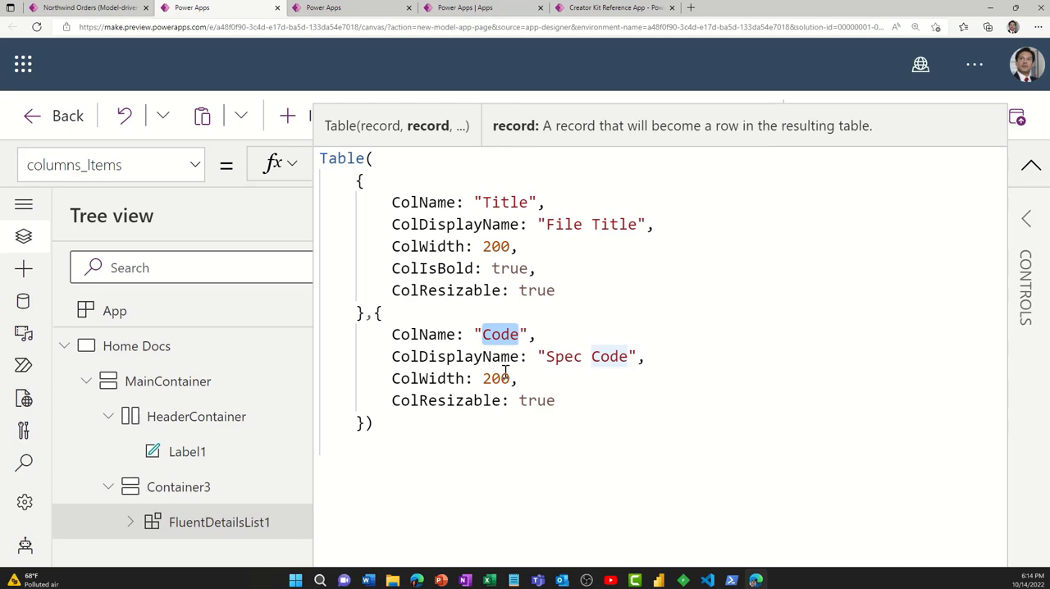
pyautogui.click(547, 358)
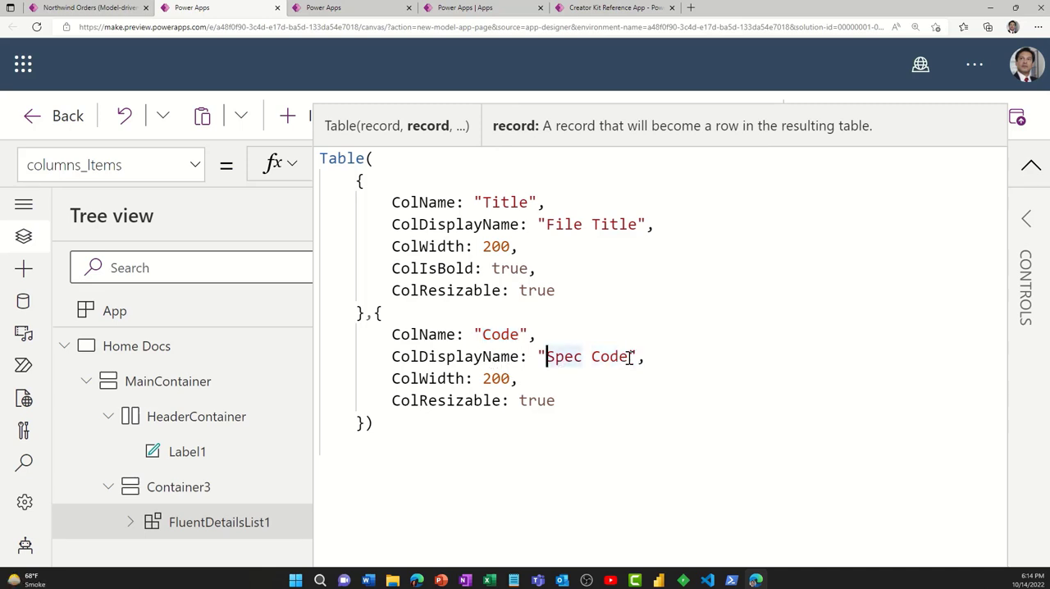
pyautogui.moveTo(676, 361); pyautogui.dragTo(321, 356)
pyautogui.click(727, 433)
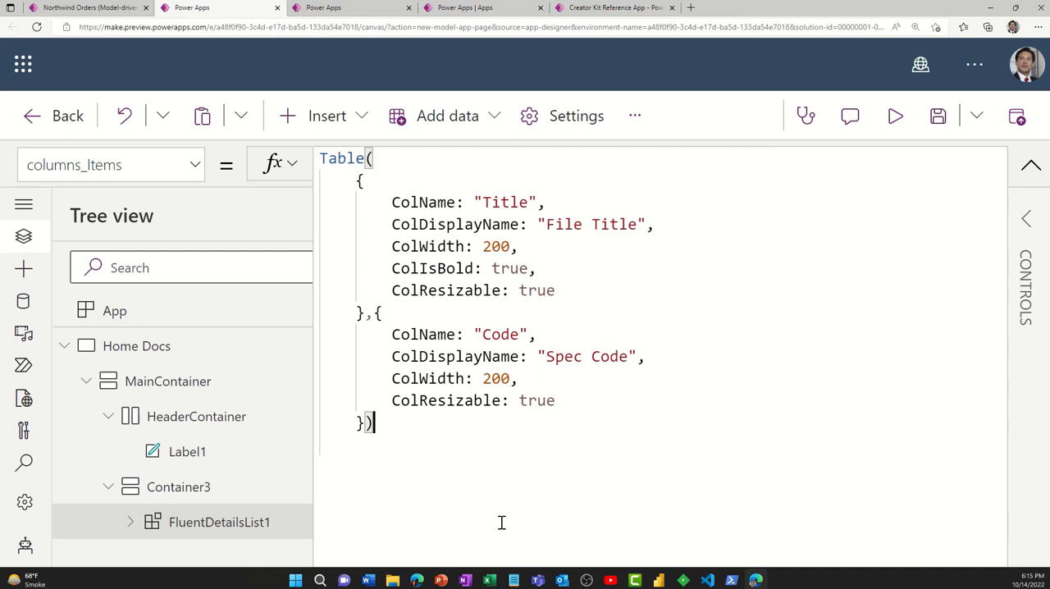
# - Try adding a third column record by pasting a copy of the Title record after the Code record, and undo the addition
pyautogui.moveTo(328, 246); pyautogui.dragTo(300, 188)
pyautogui.hotkey('ctrl', 'c')
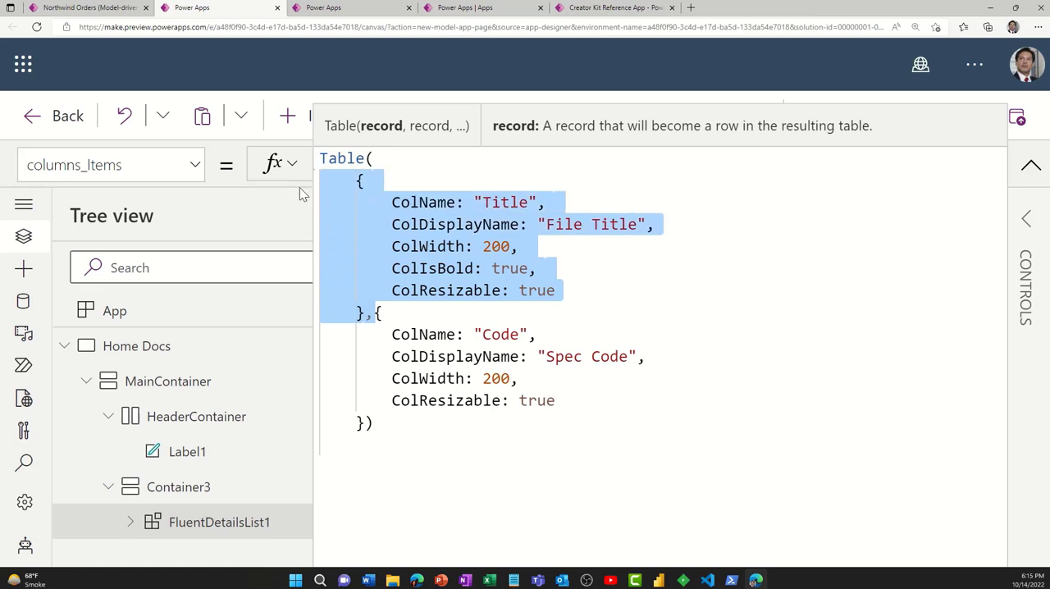
pyautogui.click(367, 422)
pyautogui.write(',')
pyautogui.press('Return')
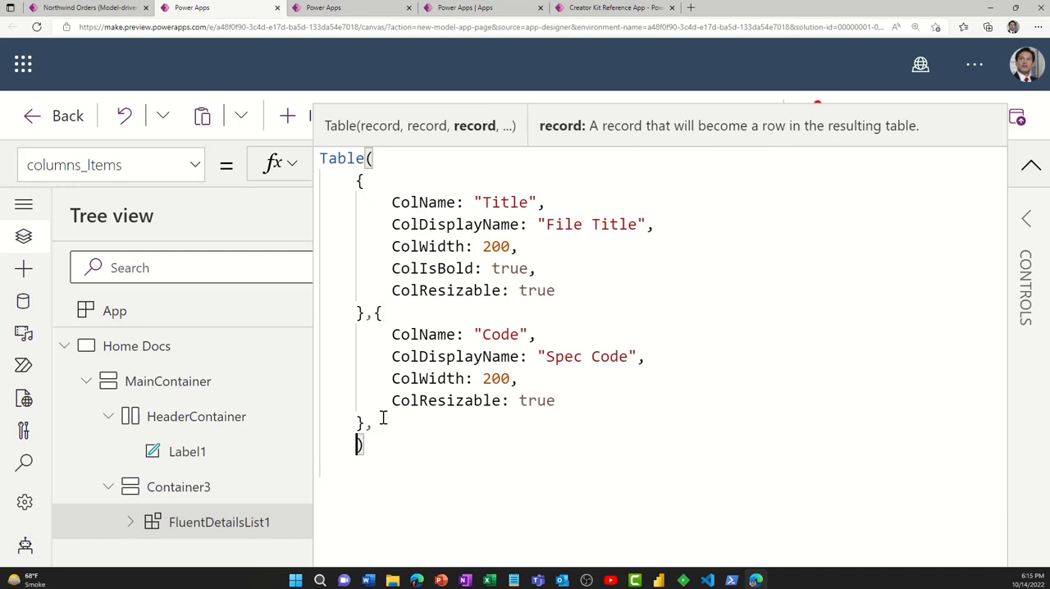
pyautogui.hotkey('ctrl', 'v')
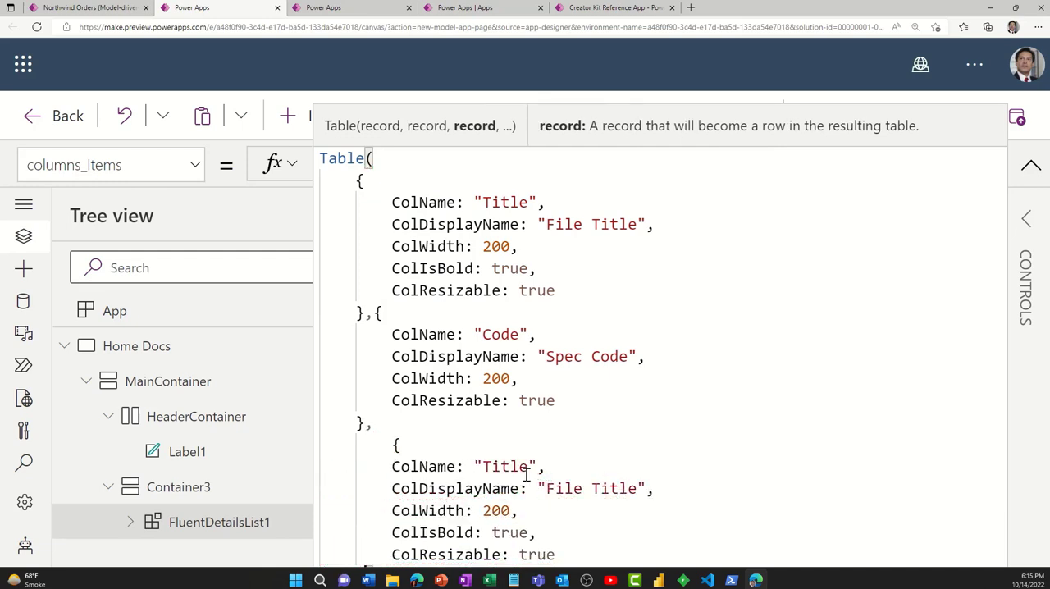
pyautogui.hotkey('ctrl', 'z')
pyautogui.hotkey('ctrl', 'z')
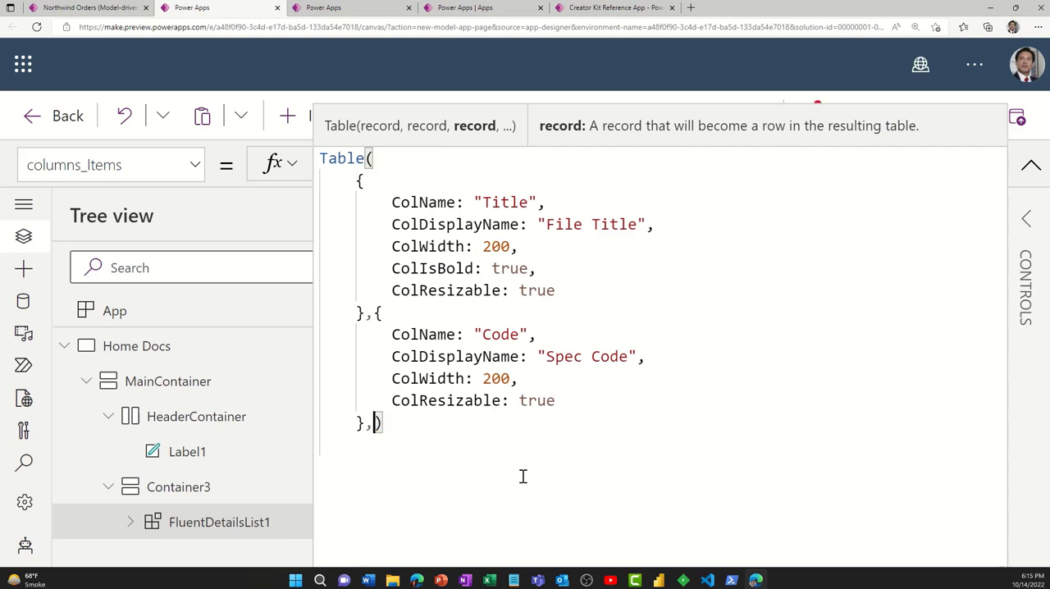
pyautogui.press('BackSpace')
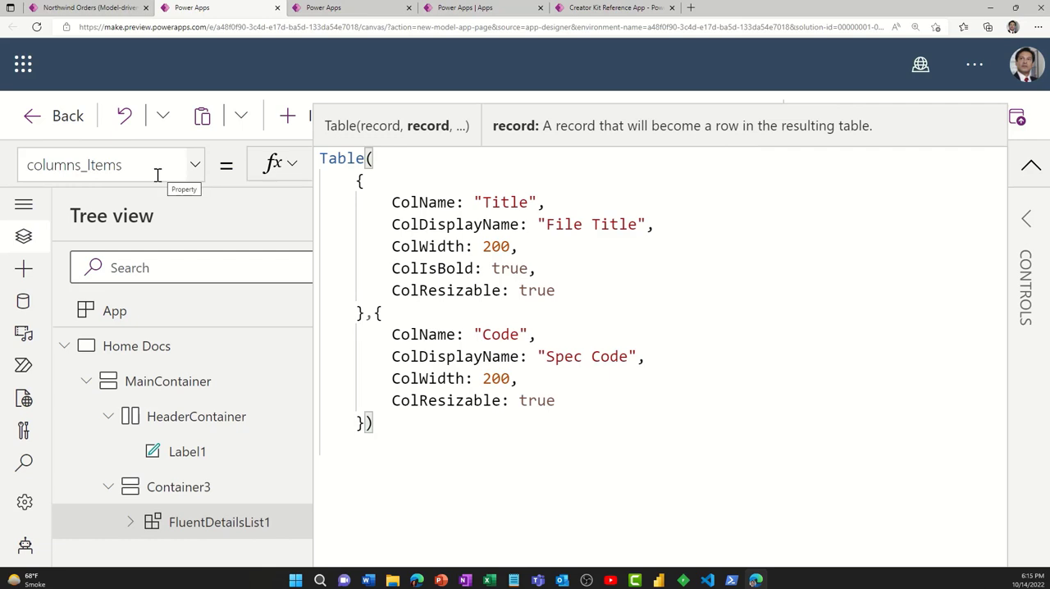
# - Collapse the formula area and preview the page, looking through the Specification Documents list and selecting the BIO.pptx row
pyautogui.click(1031, 165)
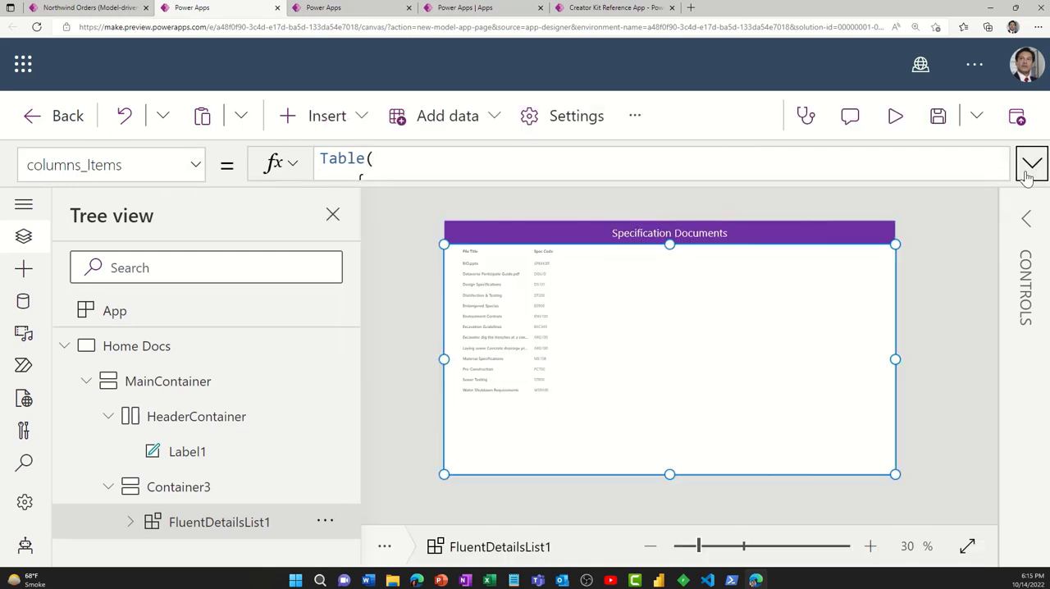
pyautogui.click(896, 119)
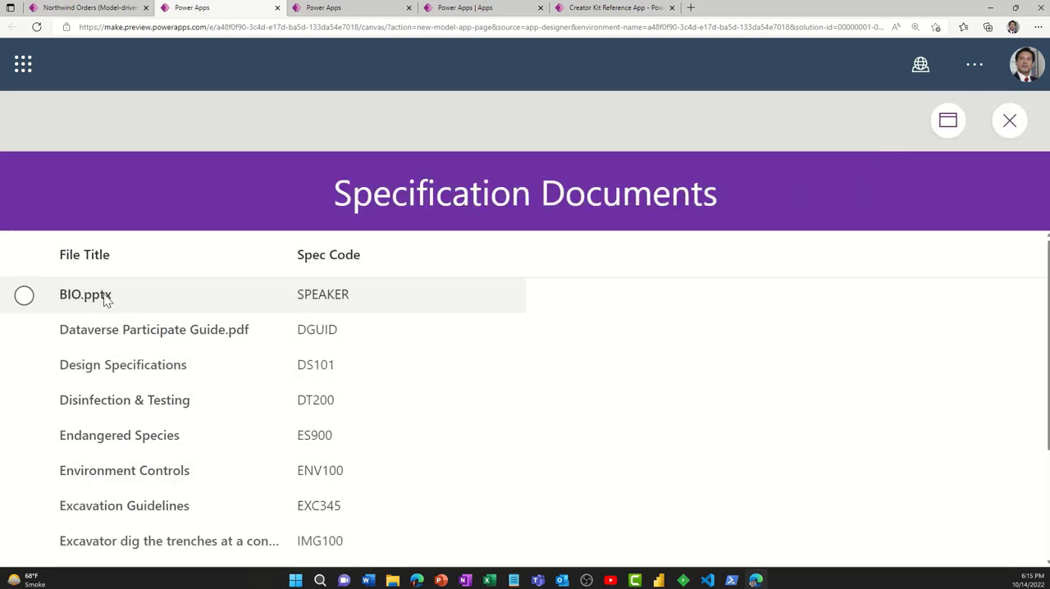
pyautogui.scroll(-2, 112, 444)
pyautogui.scroll(2, 117, 460)
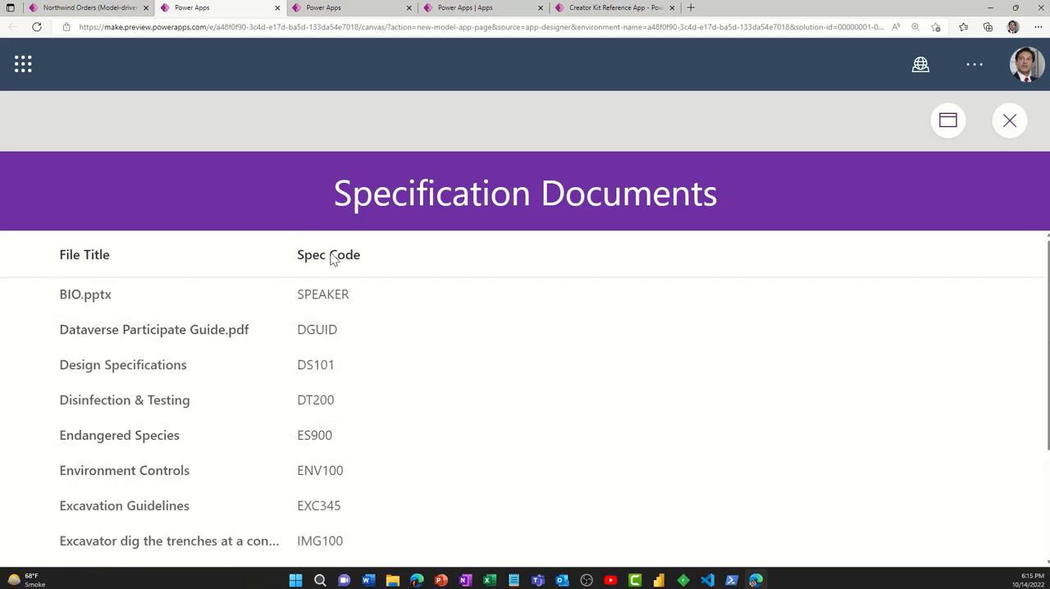
pyautogui.scroll(-2, 328, 478)
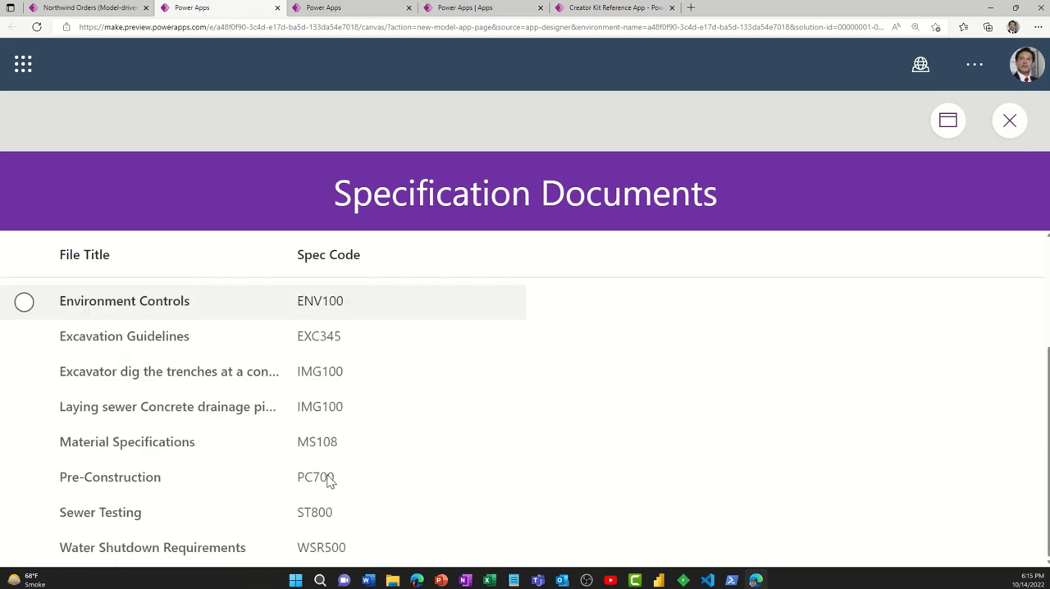
pyautogui.scroll(2, 327, 476)
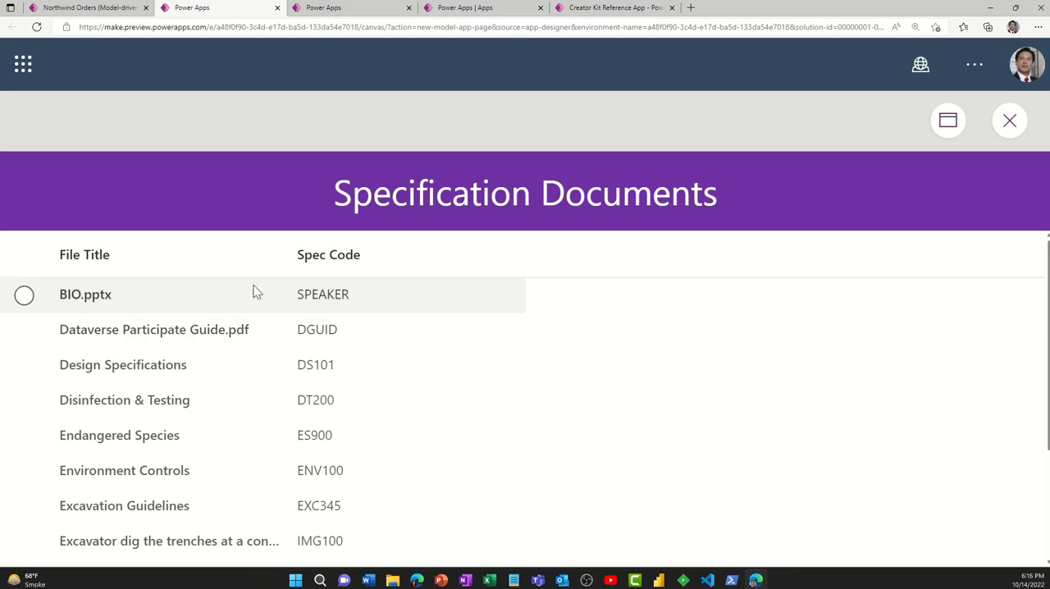
pyautogui.click(105, 302)
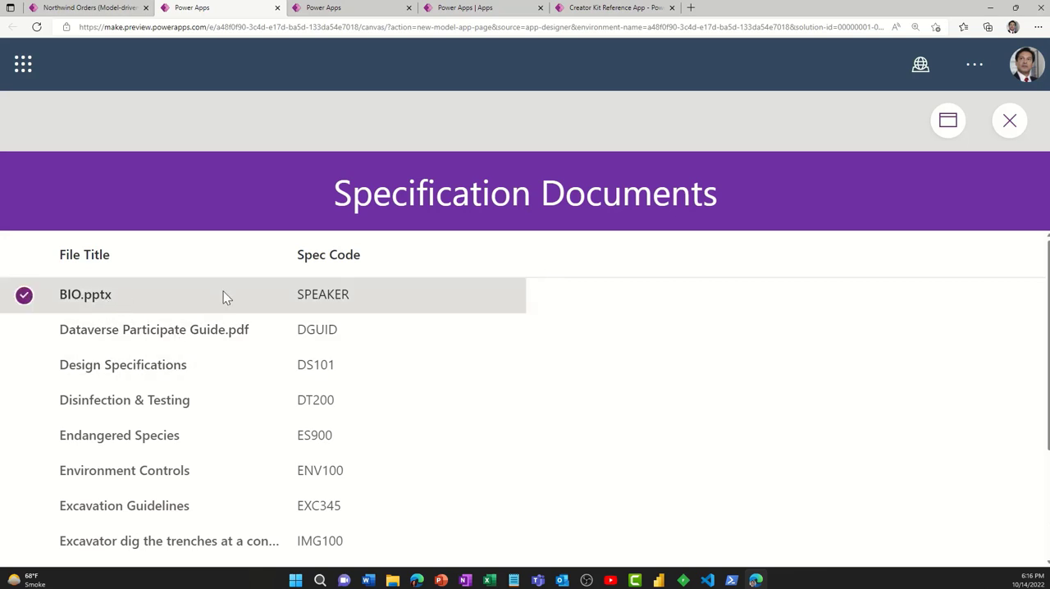
# - Close the page preview, dismiss the testing tip and select the Fluent Details List on the Home Docs screen
pyautogui.click(1012, 123)
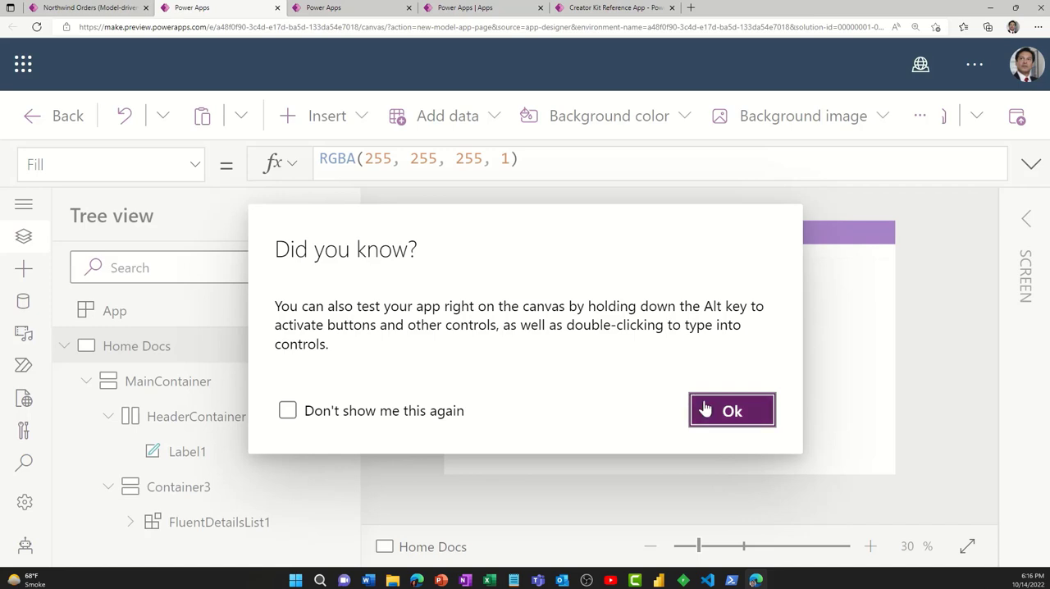
pyautogui.click(743, 413)
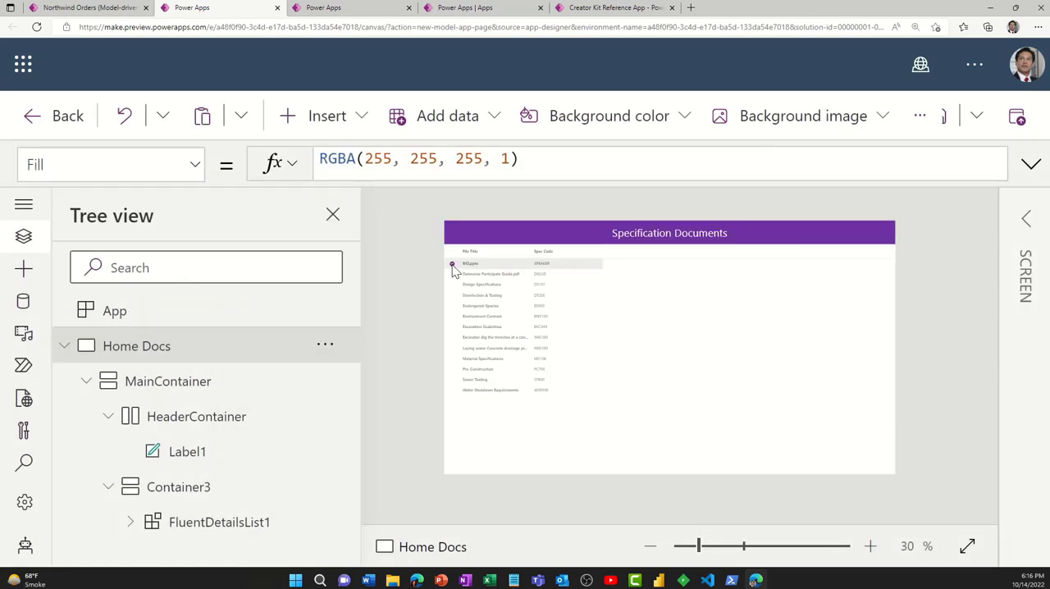
pyautogui.click(572, 350)
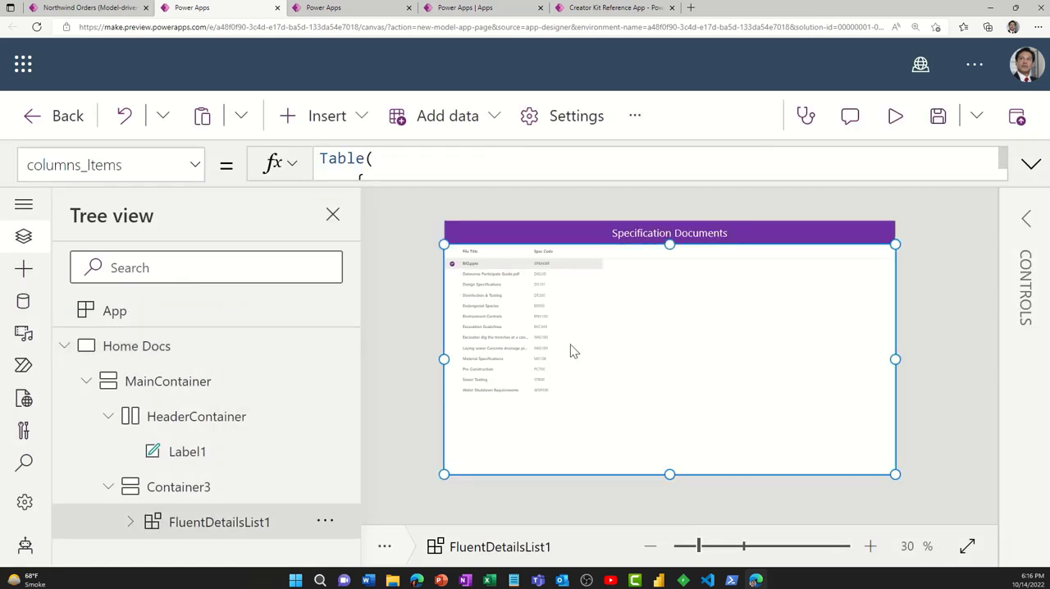
# - Reduce the browser zoom to 150%, fit the page to the window and show the details list's advanced properties
pyautogui.click(1038, 29)
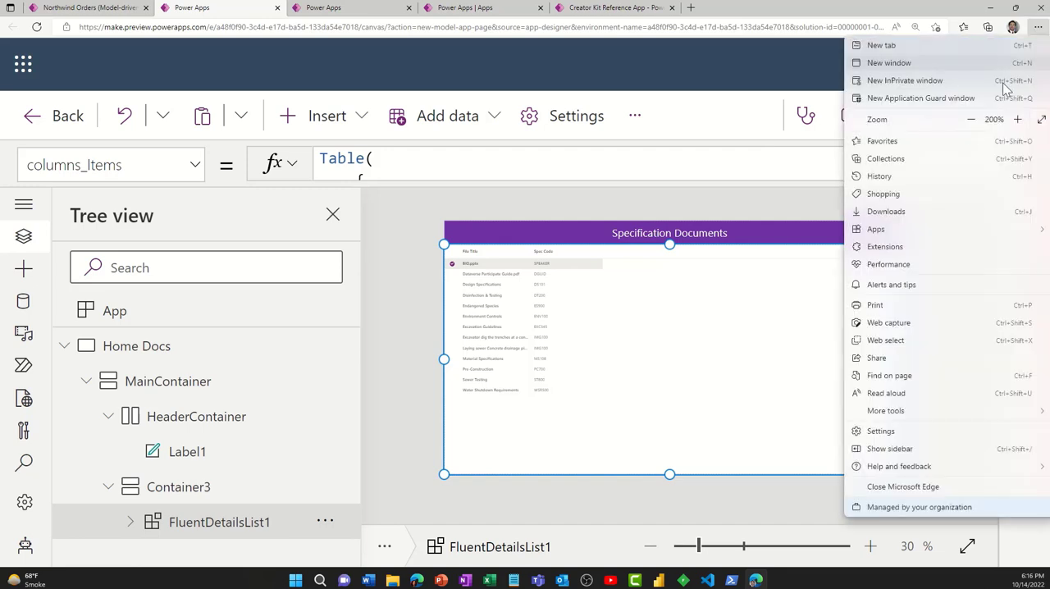
pyautogui.click(970, 119)
pyautogui.click(971, 118)
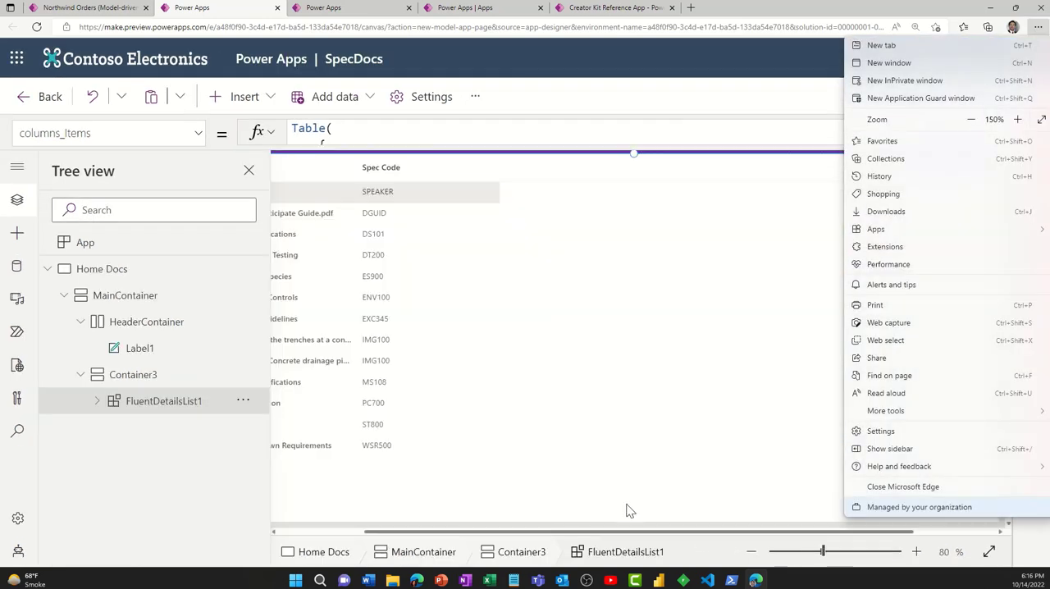
pyautogui.click(984, 557)
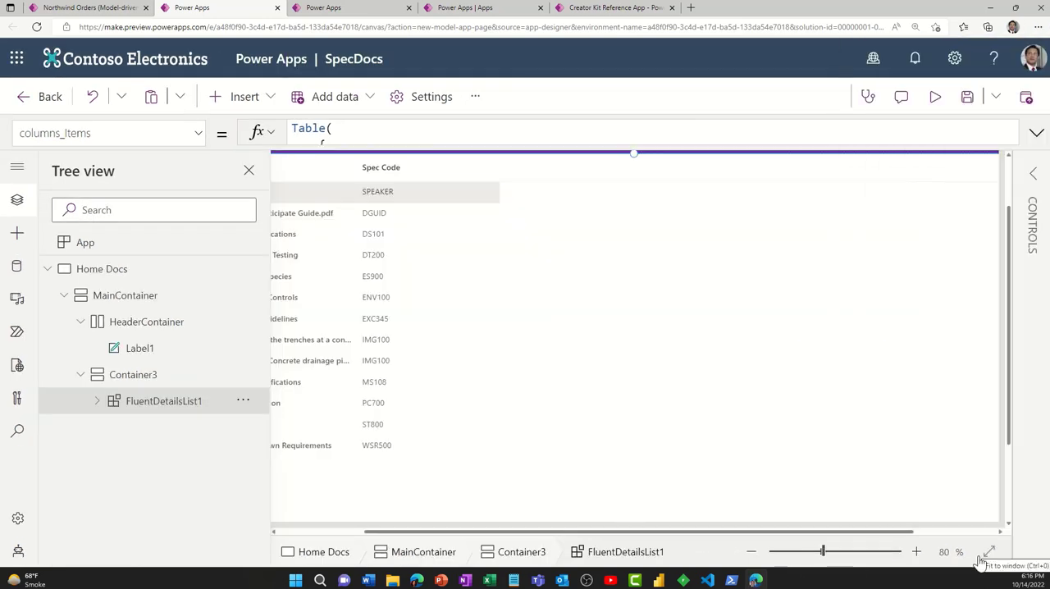
pyautogui.click(1033, 177)
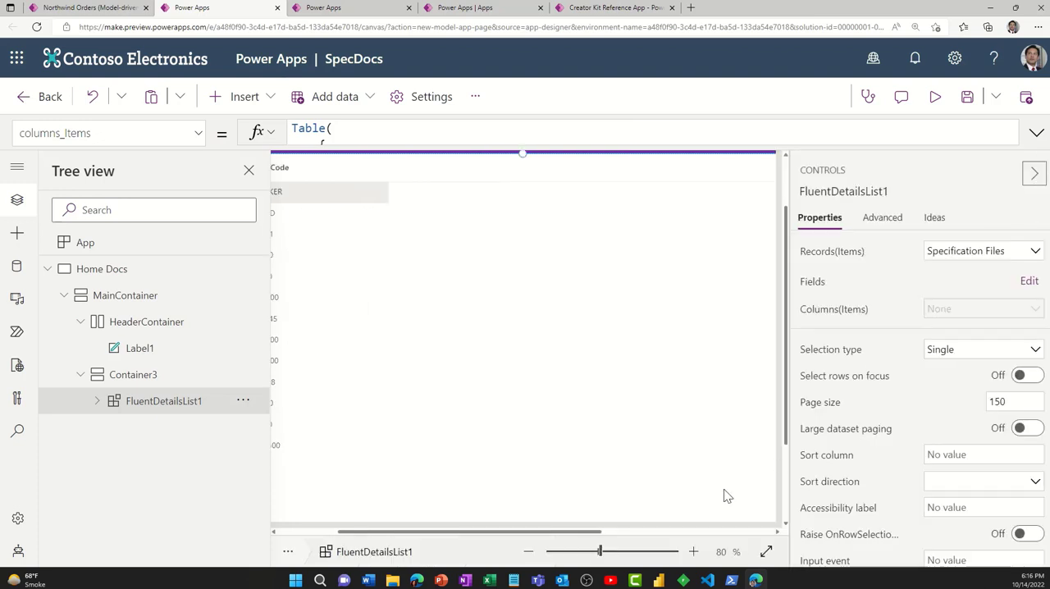
pyautogui.click(765, 552)
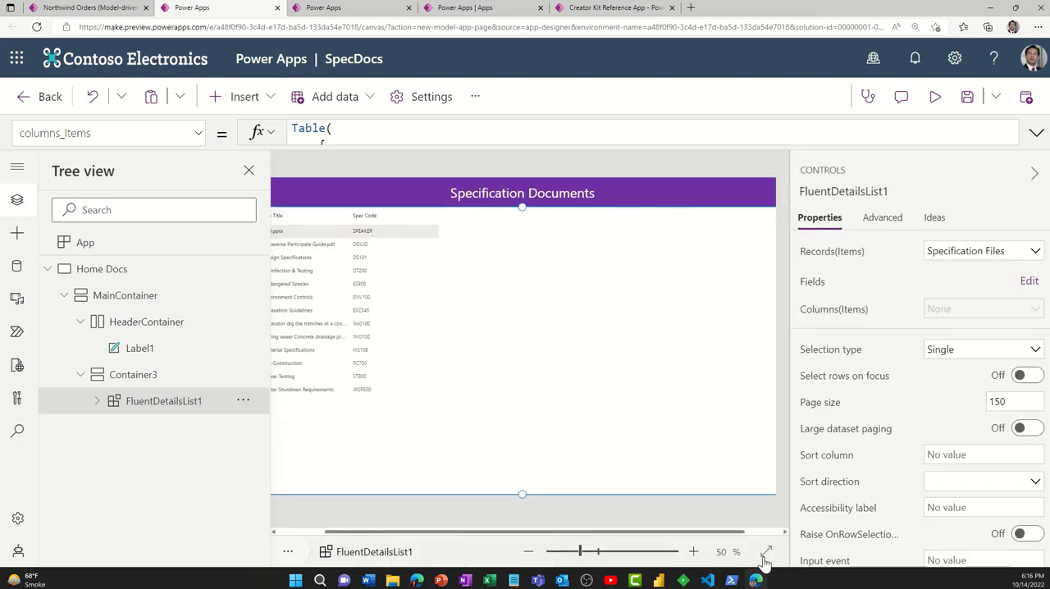
pyautogui.click(890, 220)
# - Switch to PowerPoint and copy ColCellType: "Link", from the "Add Active Links to Documents" slide notes, passing it through Notepad as plain text
pyautogui.click(441, 580)
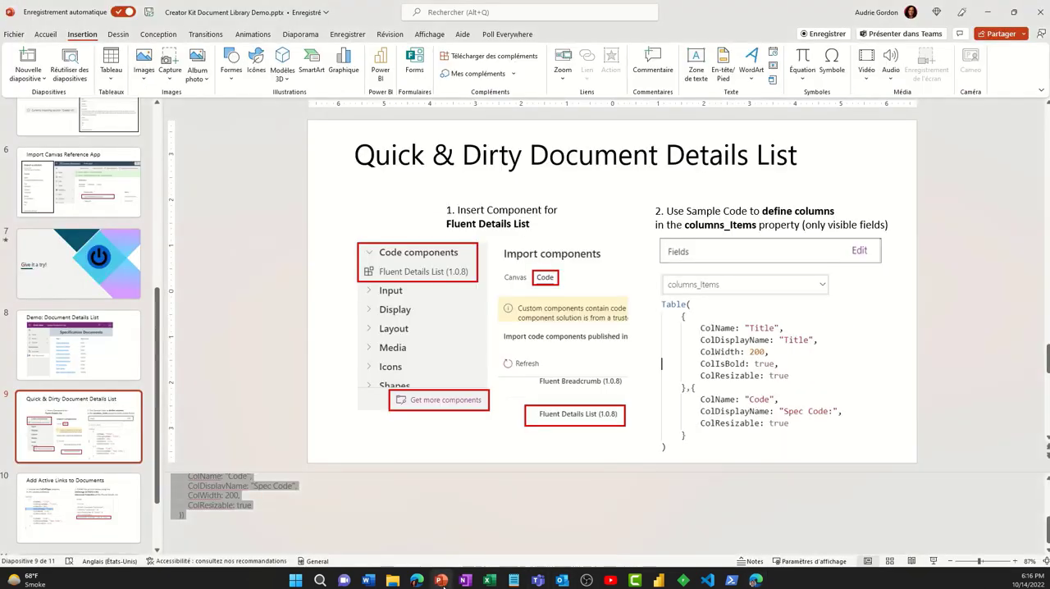
pyautogui.click(114, 500)
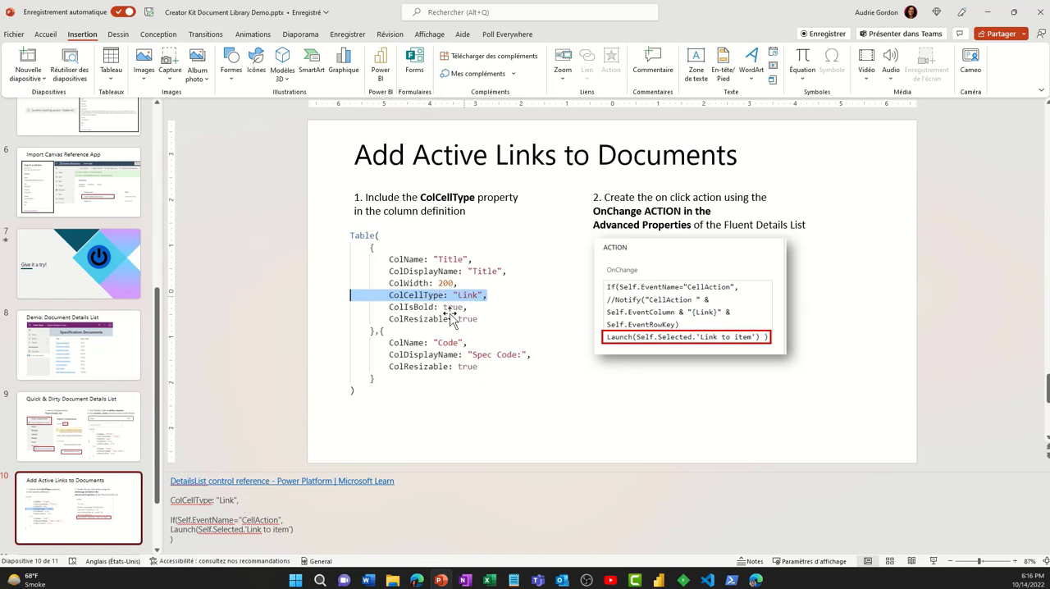
pyautogui.moveTo(258, 500); pyautogui.dragTo(145, 490)
pyautogui.hotkey('ctrl', 'c')
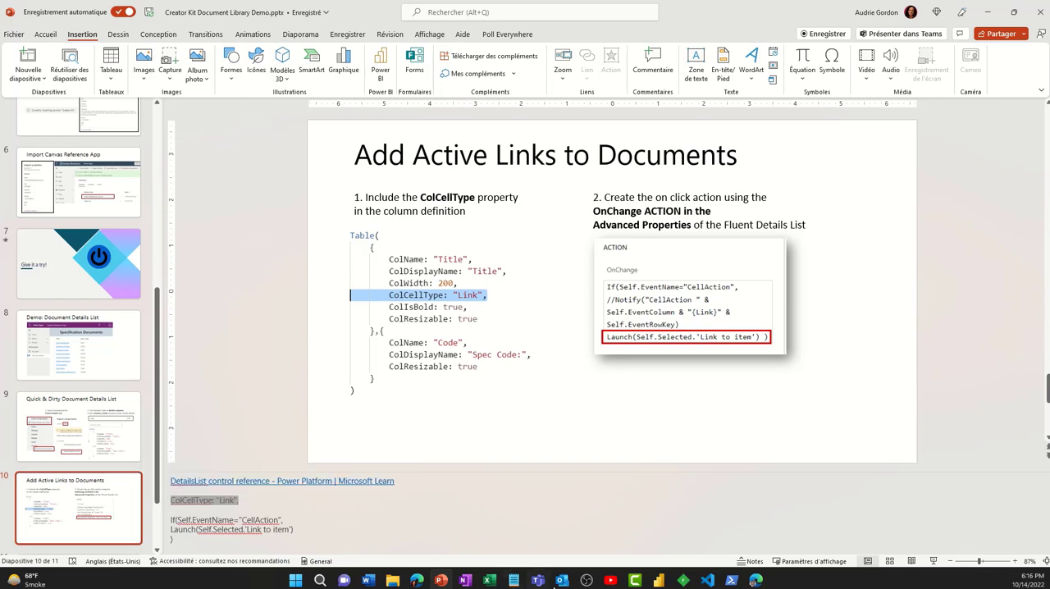
pyautogui.click(514, 581)
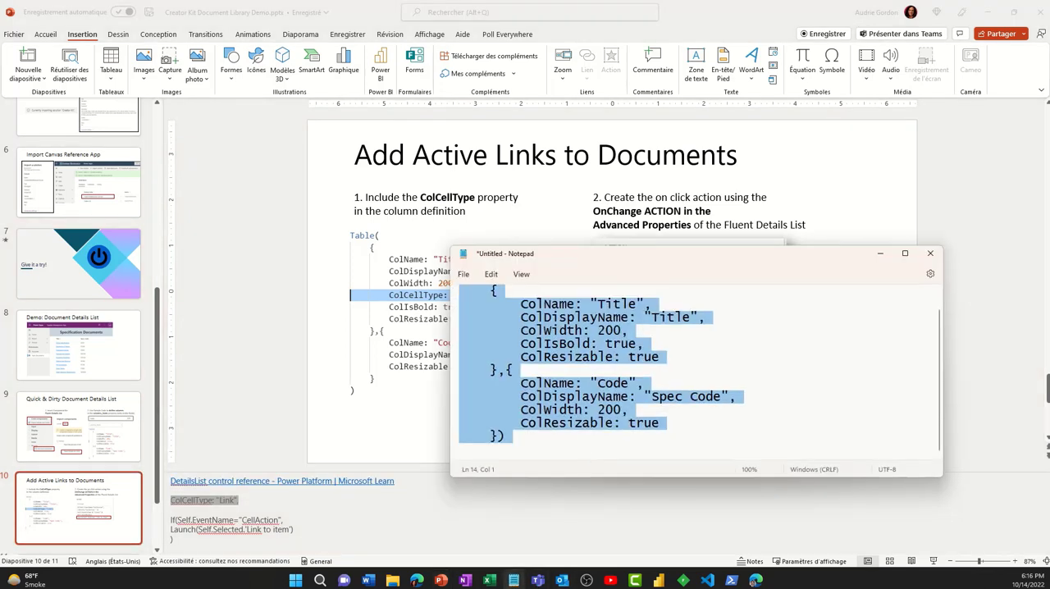
pyautogui.hotkey('ctrl', 'v')
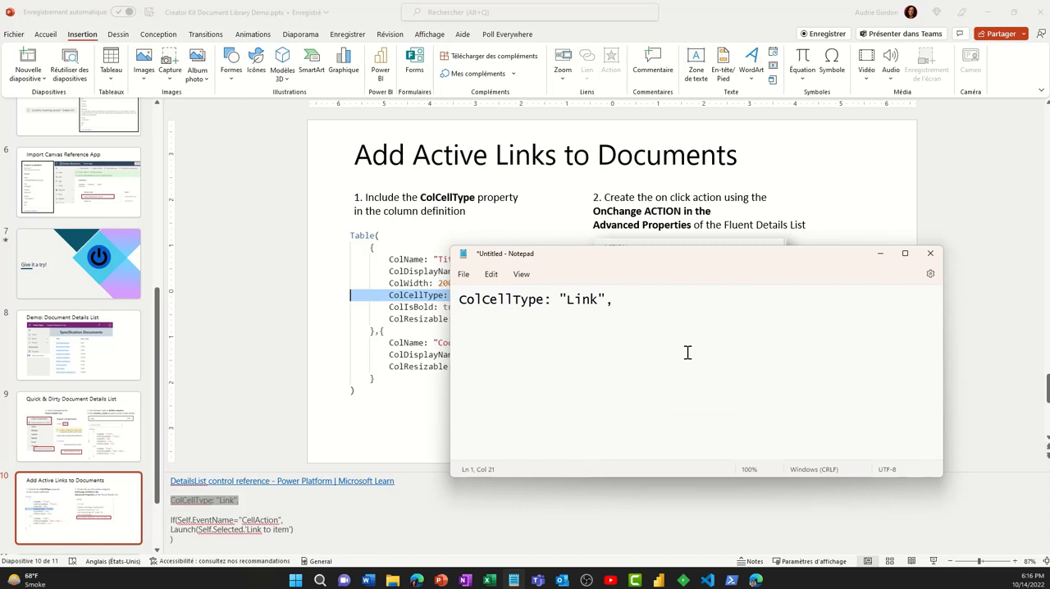
pyautogui.hotkey('ctrl', 'a')
pyautogui.hotkey('ctrl', 'c')
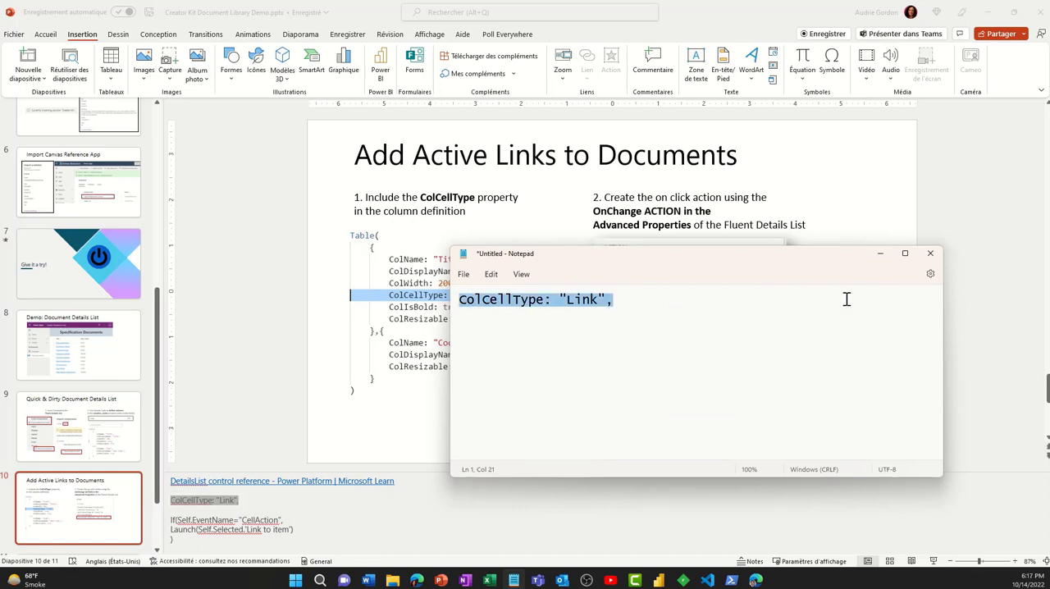
pyautogui.click(880, 254)
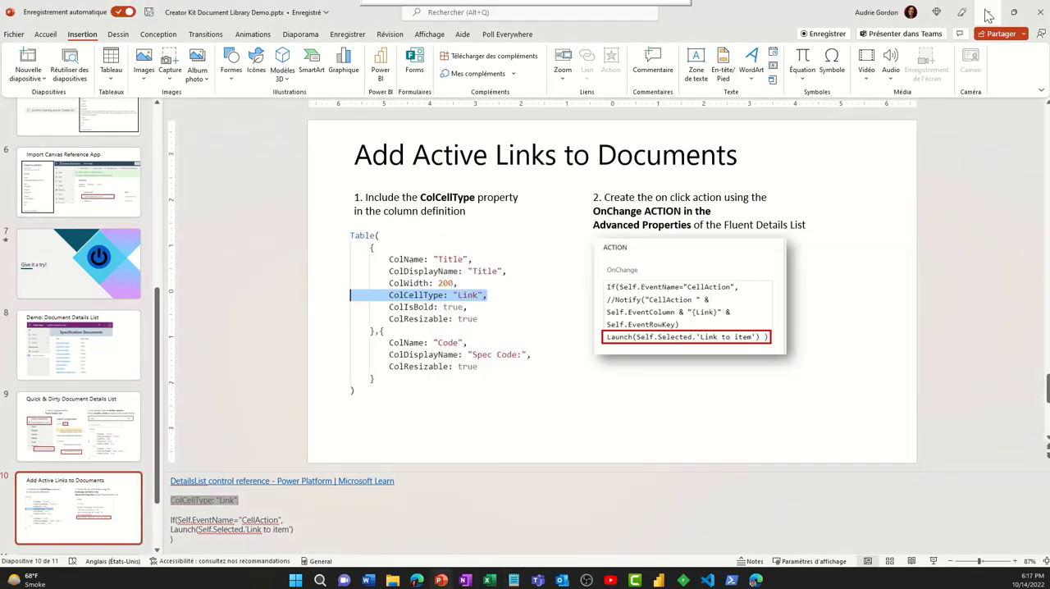
pyautogui.click(987, 12)
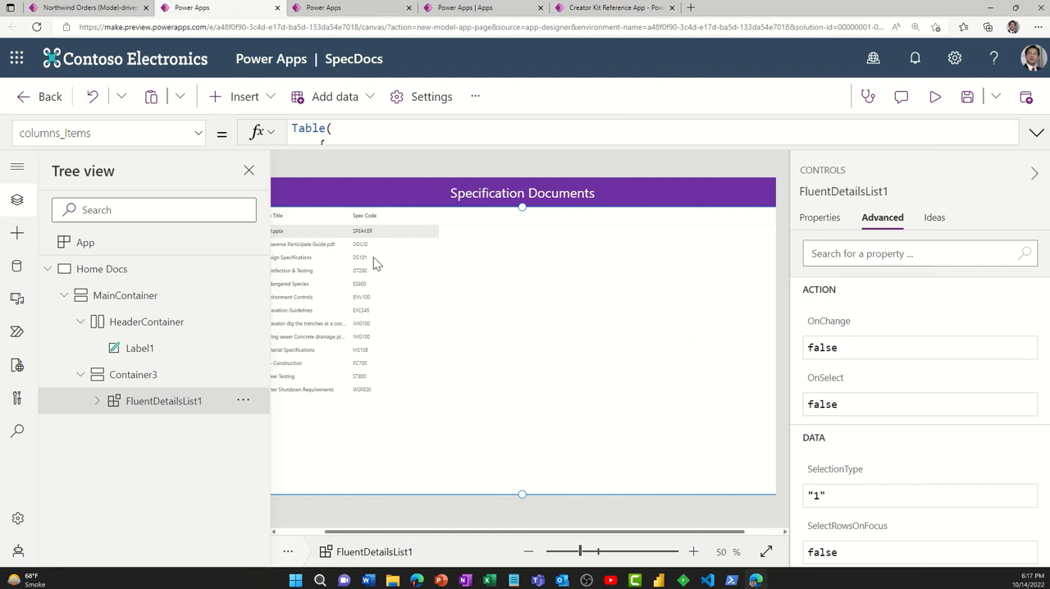
# - Add the line ColCellType: "Link", after ColWidth in the Title record of the columns_Items formula
pyautogui.click(1037, 136)
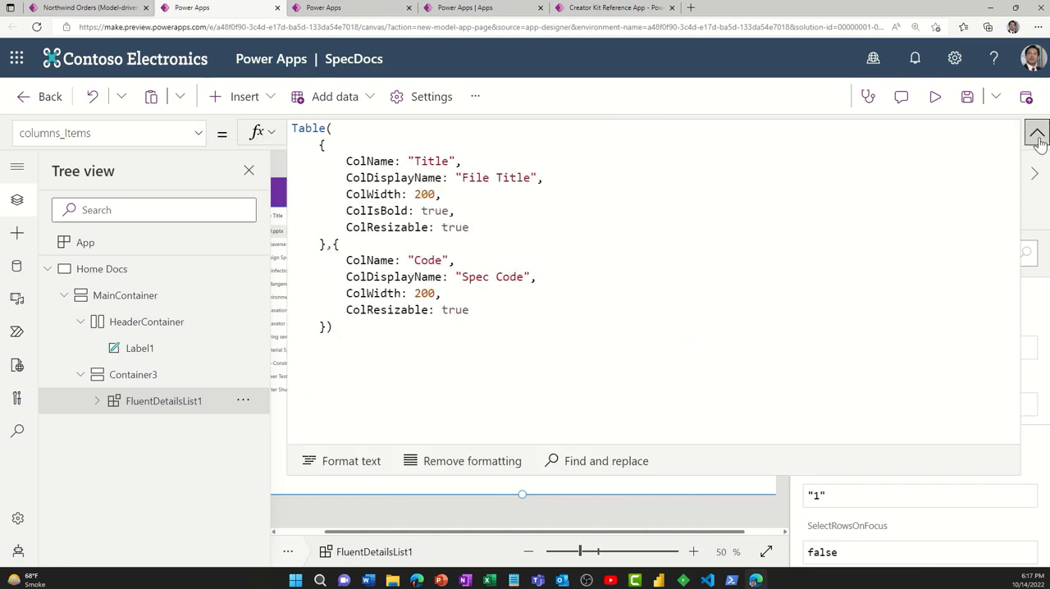
pyautogui.click(476, 198)
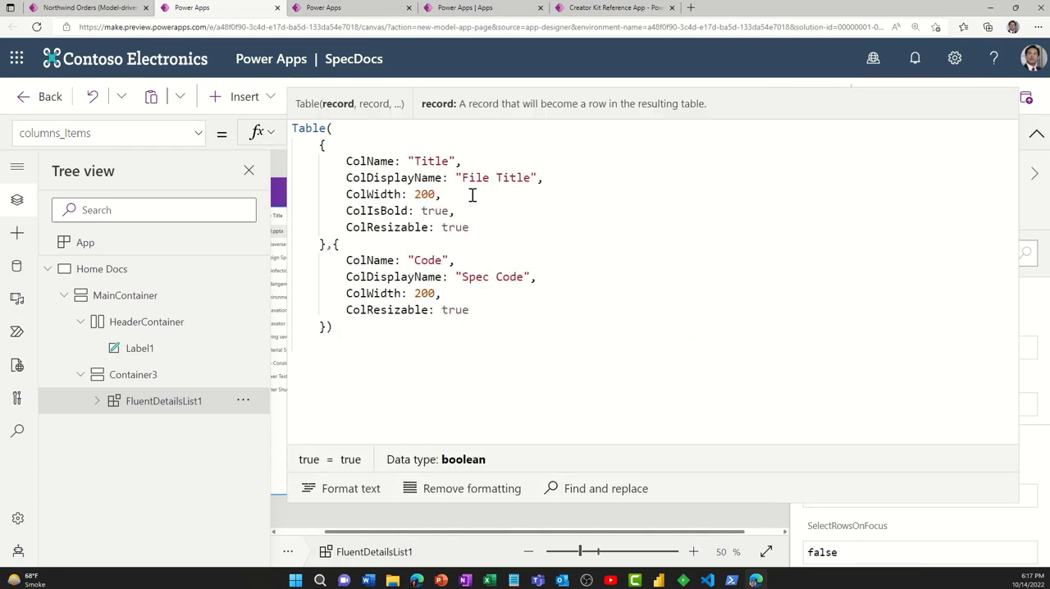
pyautogui.press('Return')
pyautogui.hotkey('ctrl', 'v')
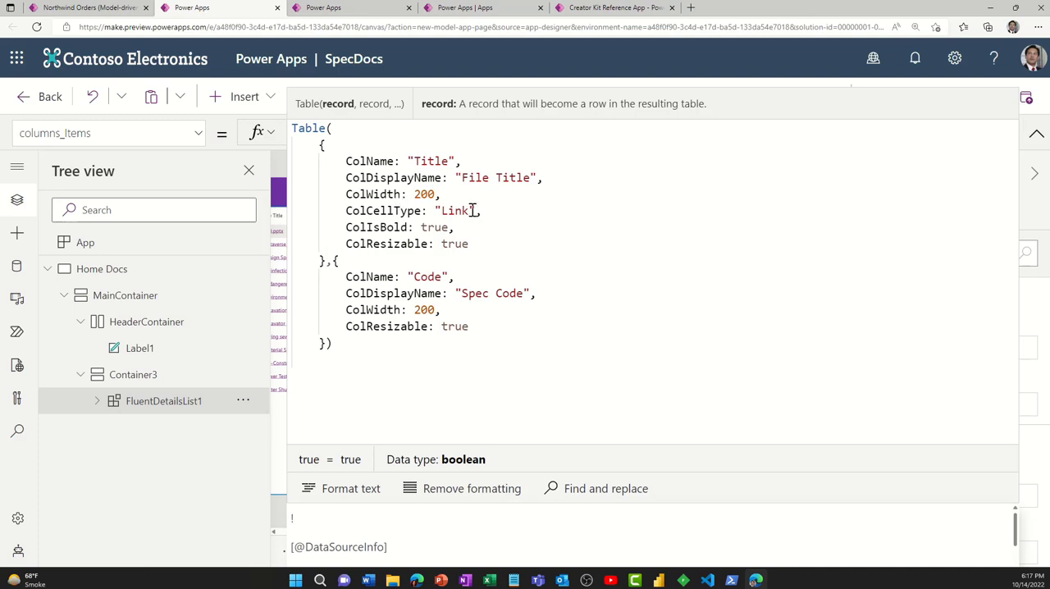
pyautogui.click(1036, 133)
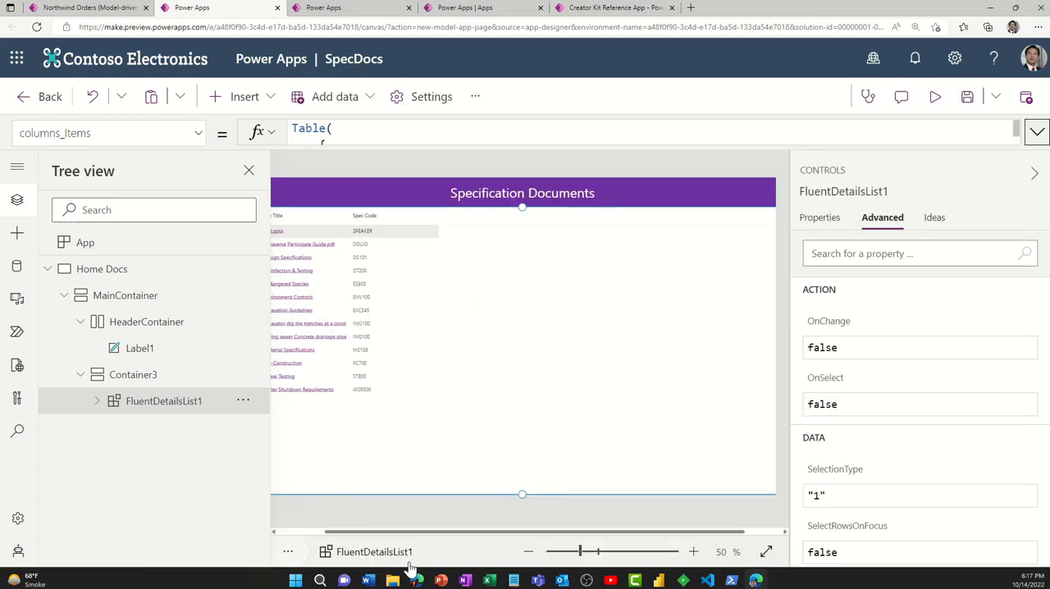
# - Preview the page to check the File Title links, deselect the BIO.pptx row and close the preview
pyautogui.moveTo(409, 532); pyautogui.dragTo(342, 532)
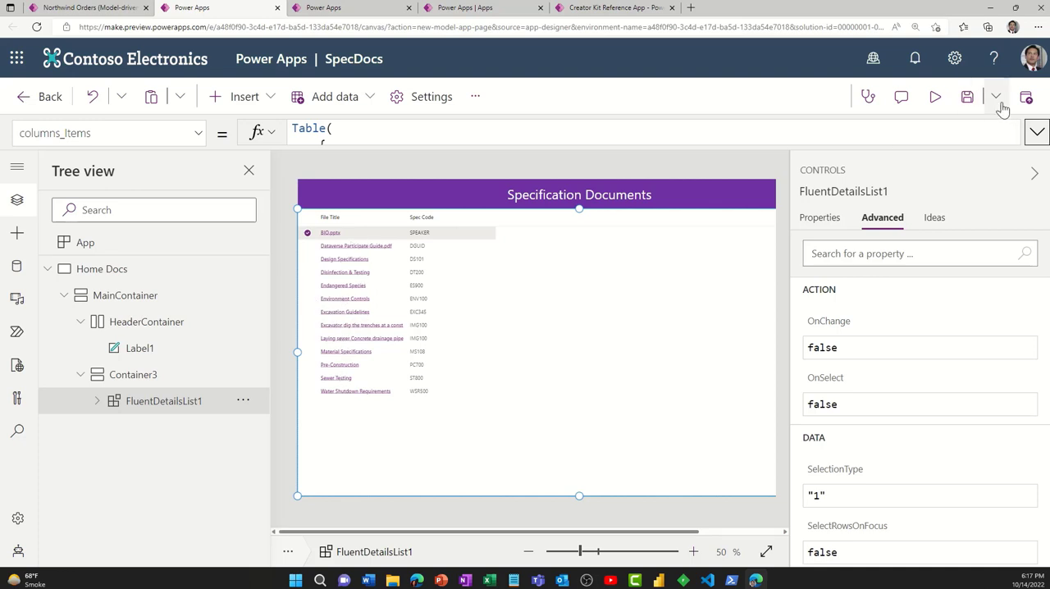
pyautogui.click(935, 96)
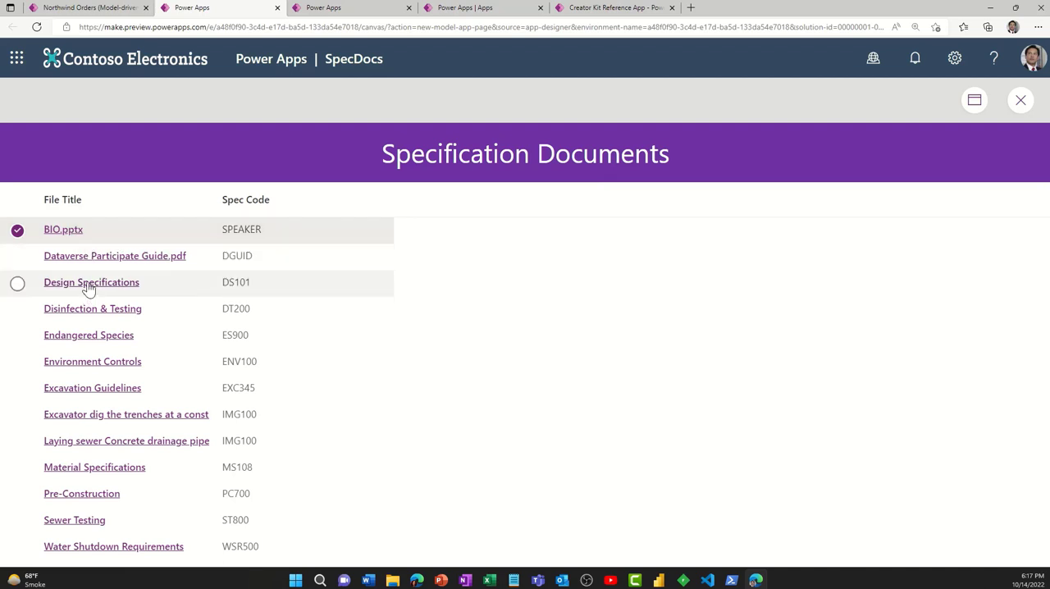
pyautogui.click(17, 232)
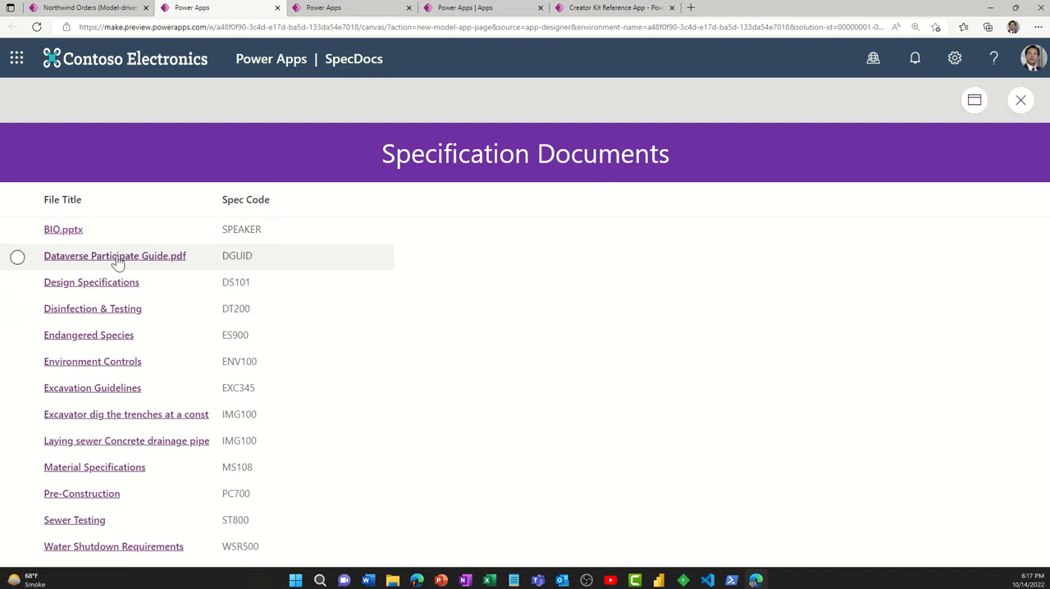
pyautogui.click(1016, 107)
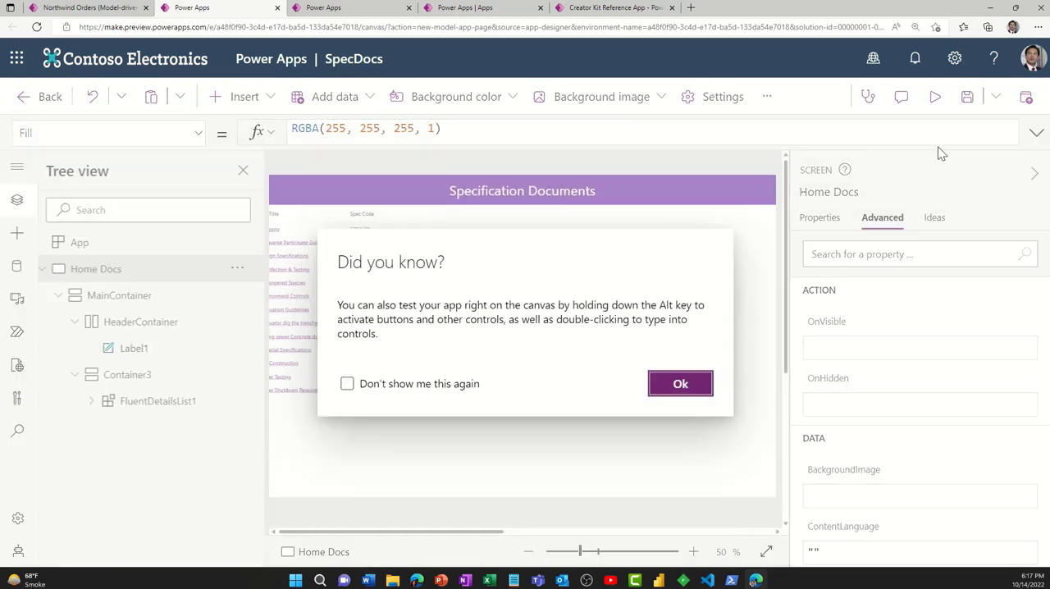
pyautogui.click(678, 386)
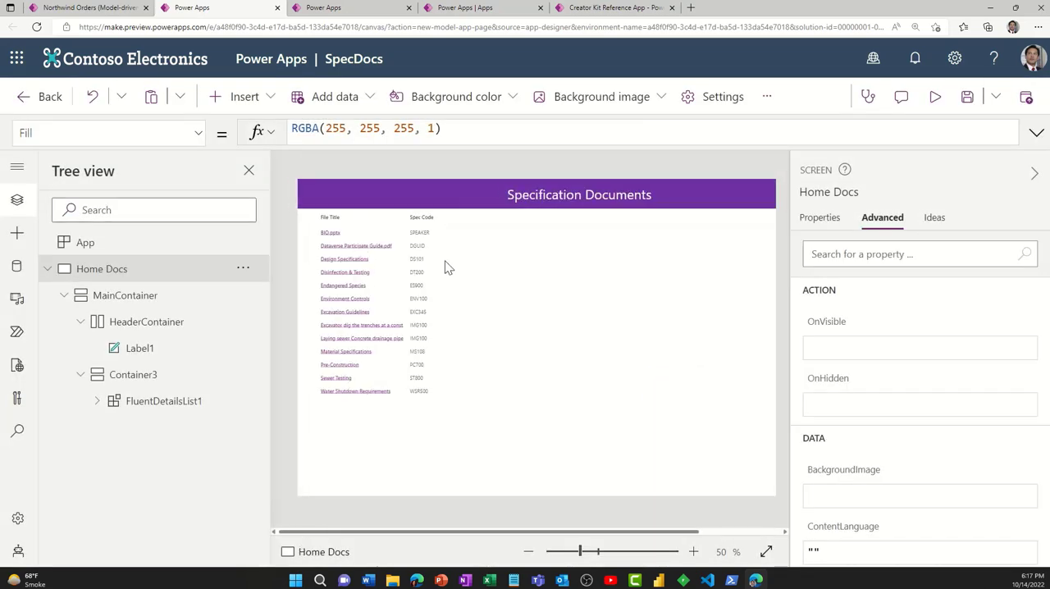
# - Switch to PowerPoint and copy the If(Self.EventName="CellAction", Launch(...)) formula from the slide notes, replacing the Notepad text with it as plain text
pyautogui.click(441, 581)
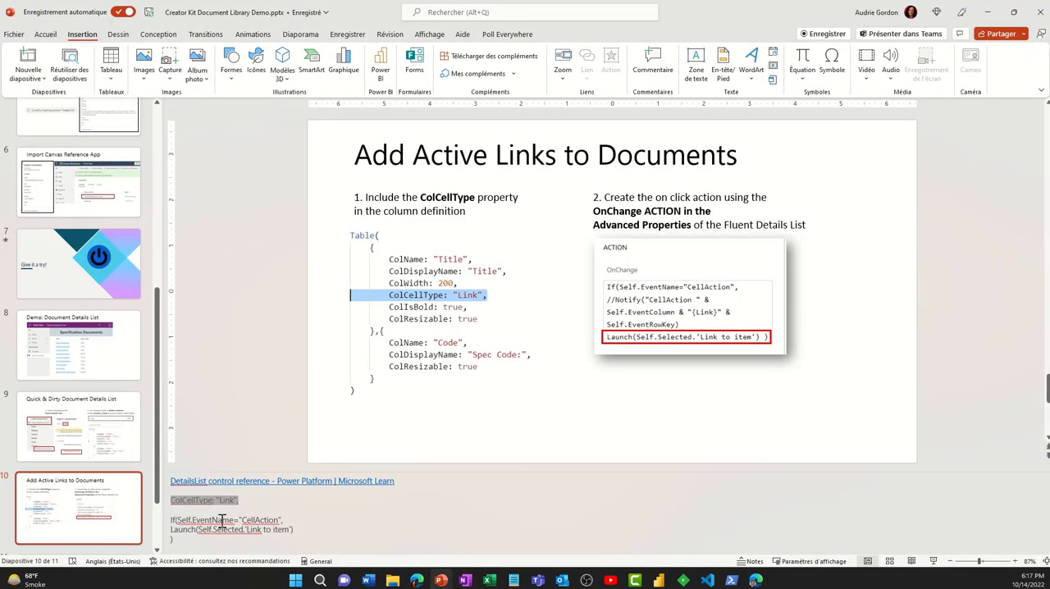
pyautogui.click(274, 514)
pyautogui.moveTo(182, 544); pyautogui.dragTo(147, 525)
pyautogui.hotkey('ctrl', 'c')
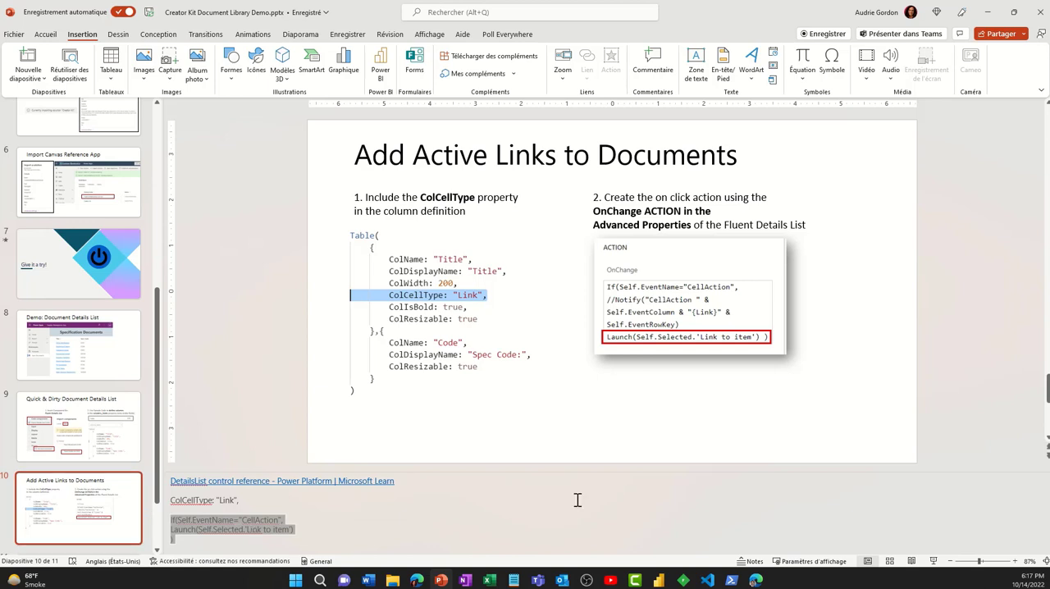
pyautogui.click(514, 581)
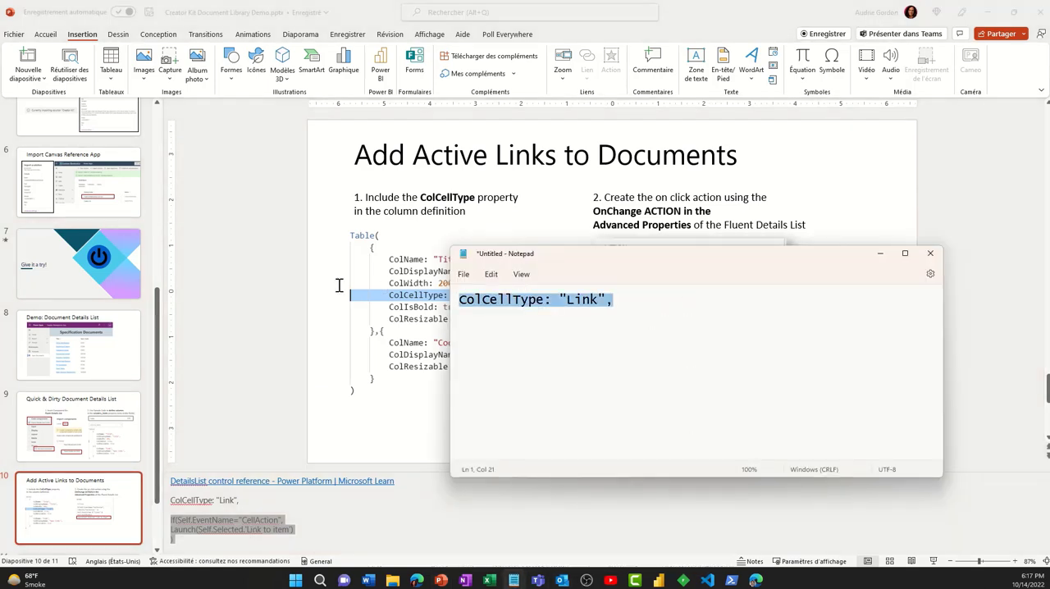
pyautogui.hotkey('ctrl', 'v')
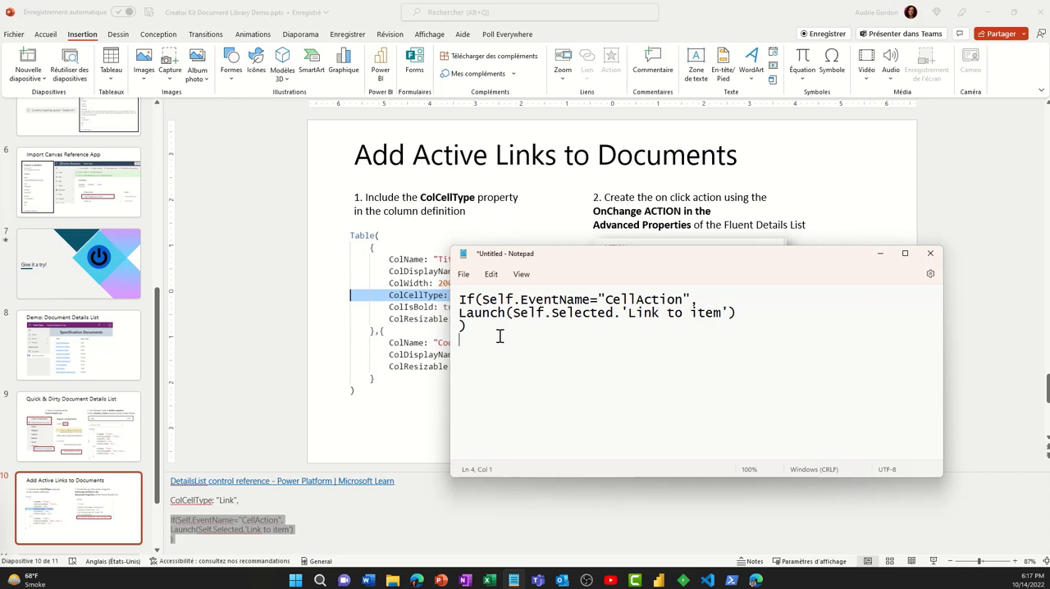
pyautogui.hotkey('ctrl', 'a')
pyautogui.hotkey('ctrl', 'c')
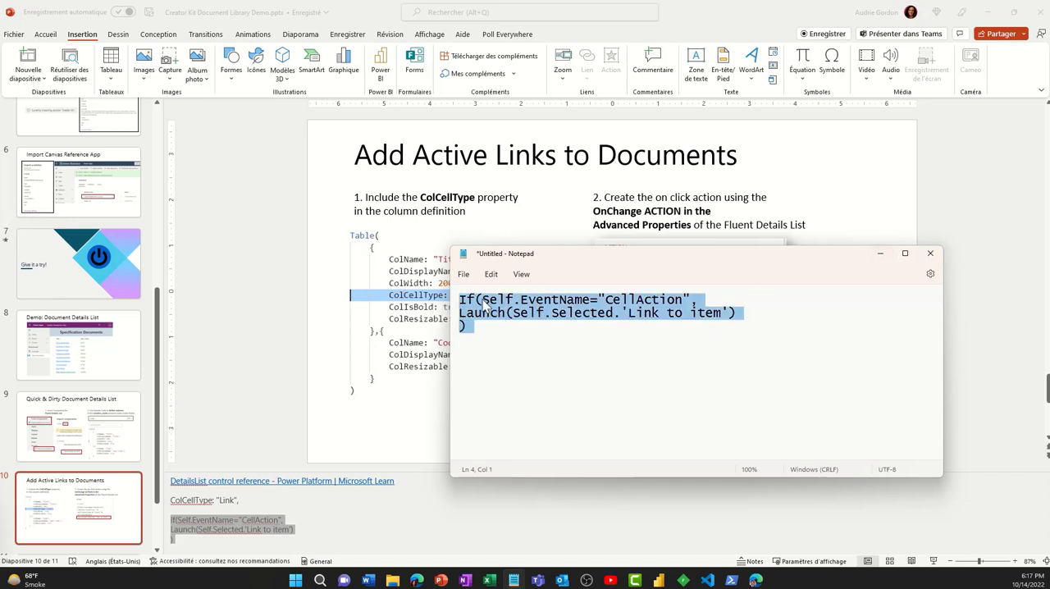
pyautogui.click(557, 314)
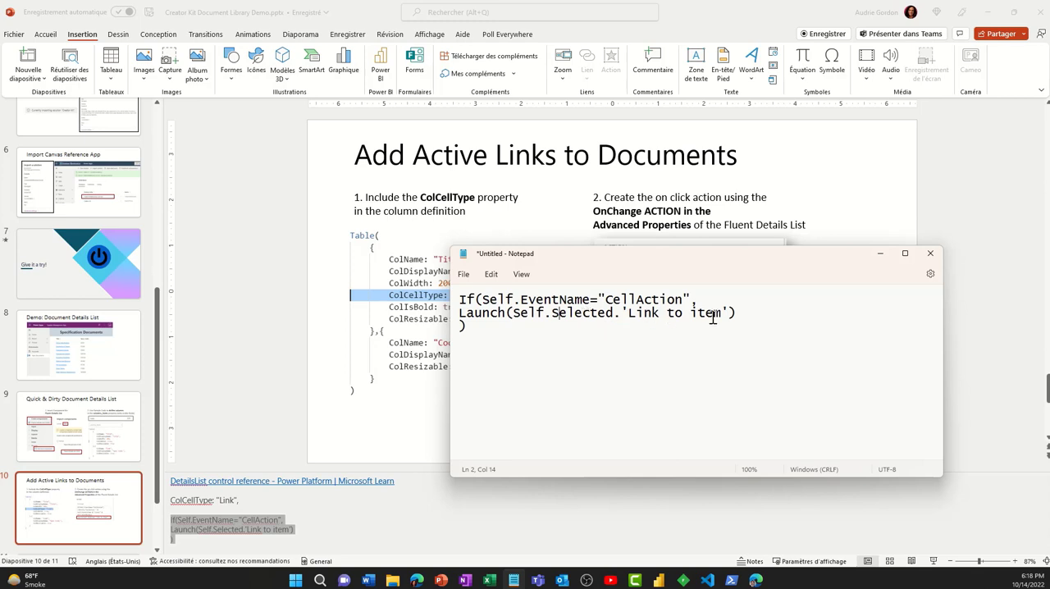
pyautogui.click(880, 253)
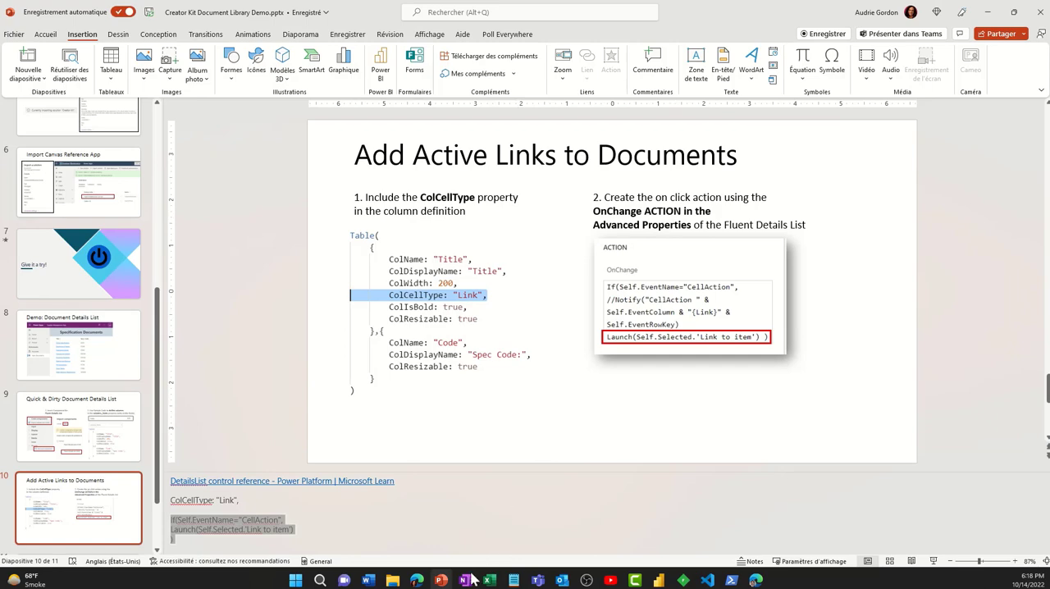
# - Switch to Power Apps and set FluentDetailsList1's OnChange action to If(Self.EventName="CellAction", Launch(Self.Selected.'Link to item'))
pyautogui.click(756, 580)
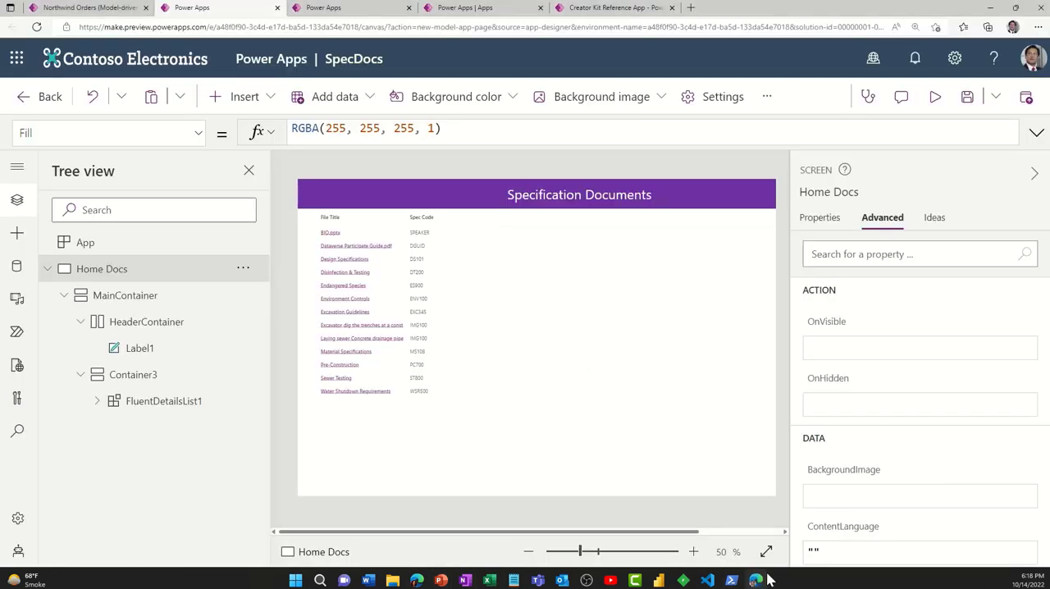
pyautogui.click(164, 403)
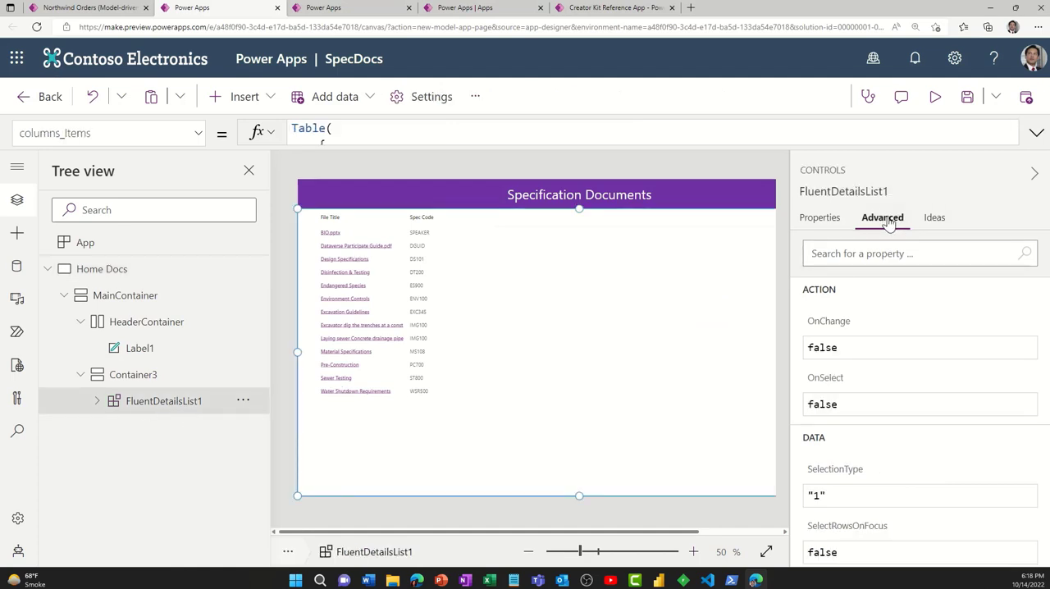
pyautogui.moveTo(856, 348); pyautogui.dragTo(805, 350)
pyautogui.hotkey('ctrl', 'v')
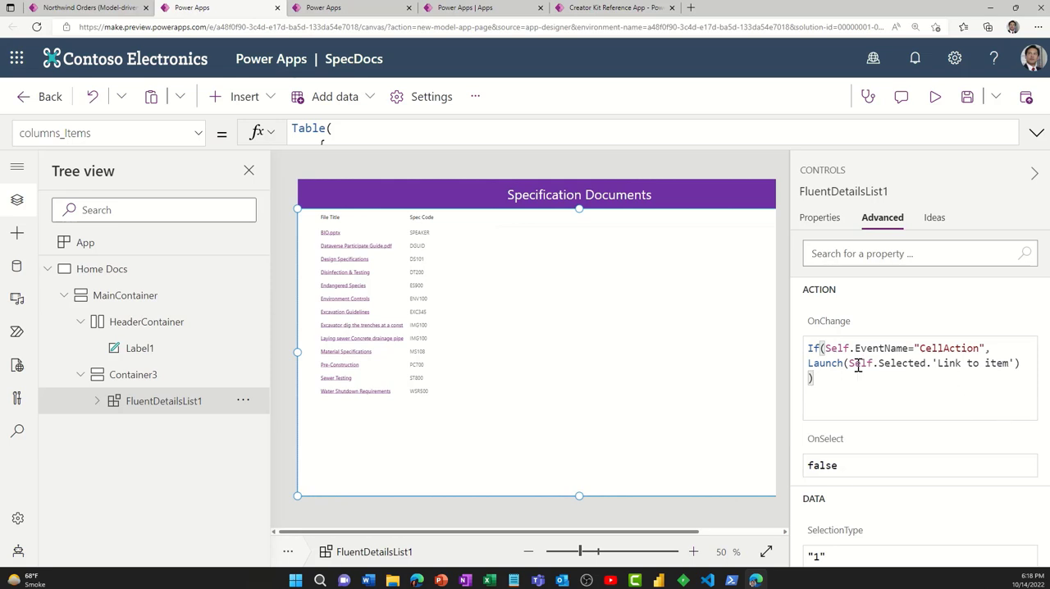
# - Re-enter the Launch argument in FluentDetailsList1's OnChange formula as Self.Selected.'Link to item' and review the field reference
pyautogui.moveTo(849, 363); pyautogui.dragTo(1018, 363)
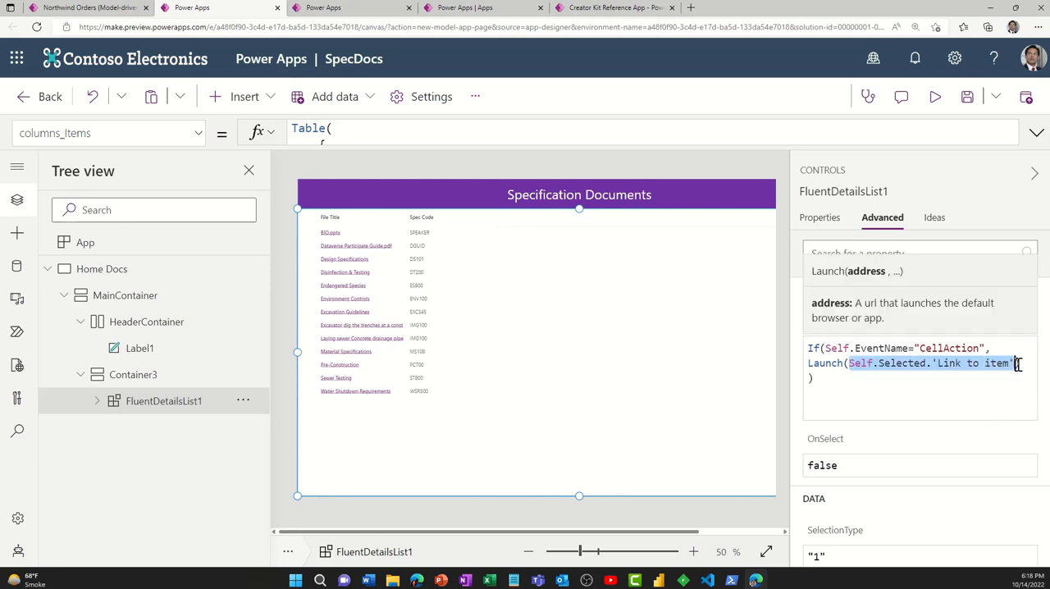
pyautogui.write('Self.S')
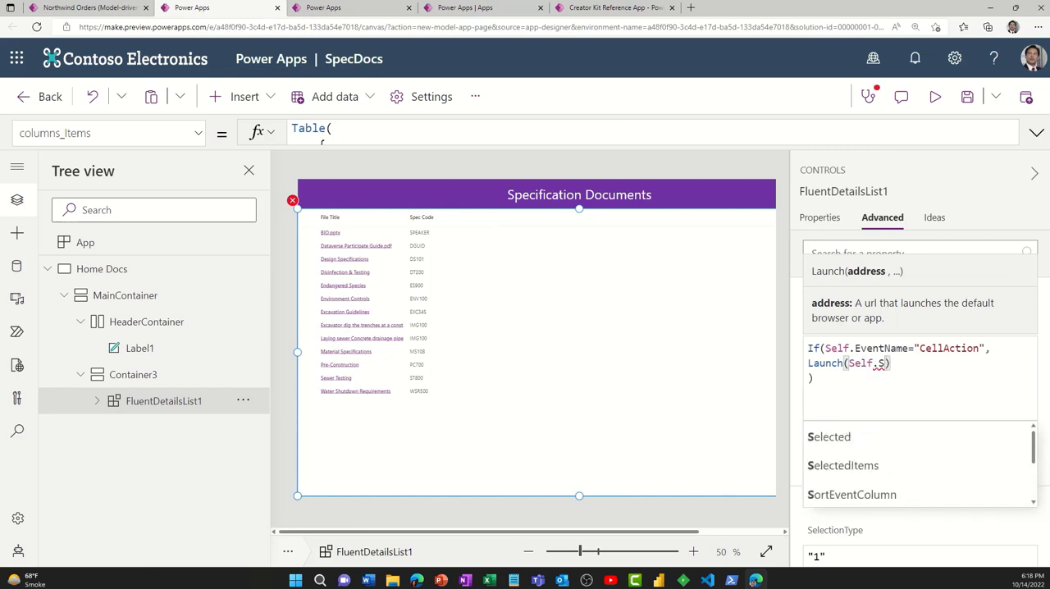
pyautogui.write('elected')
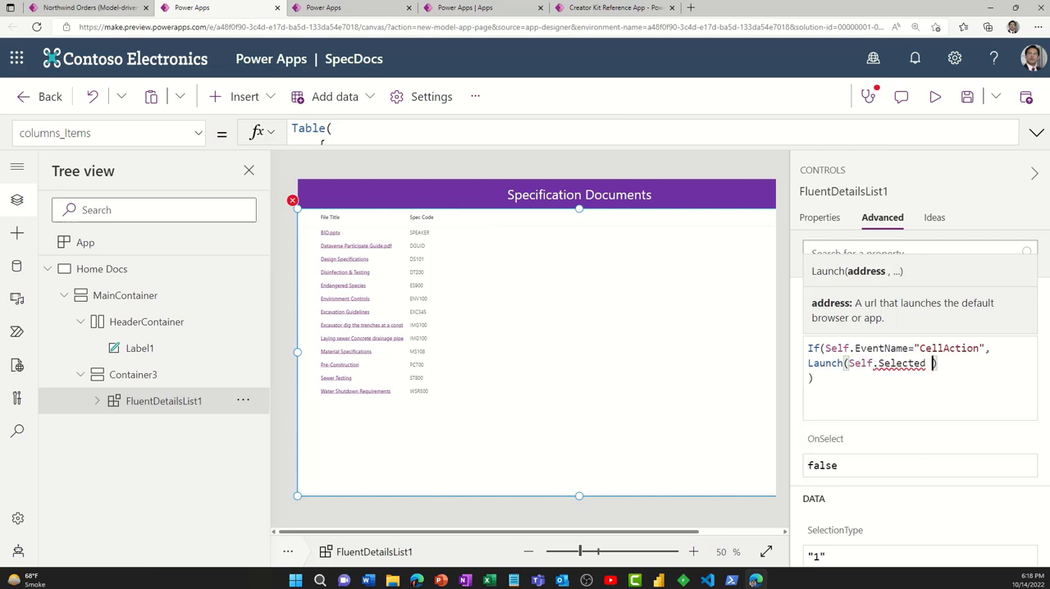
pyautogui.press('BackSpace')
pyautogui.write(',')
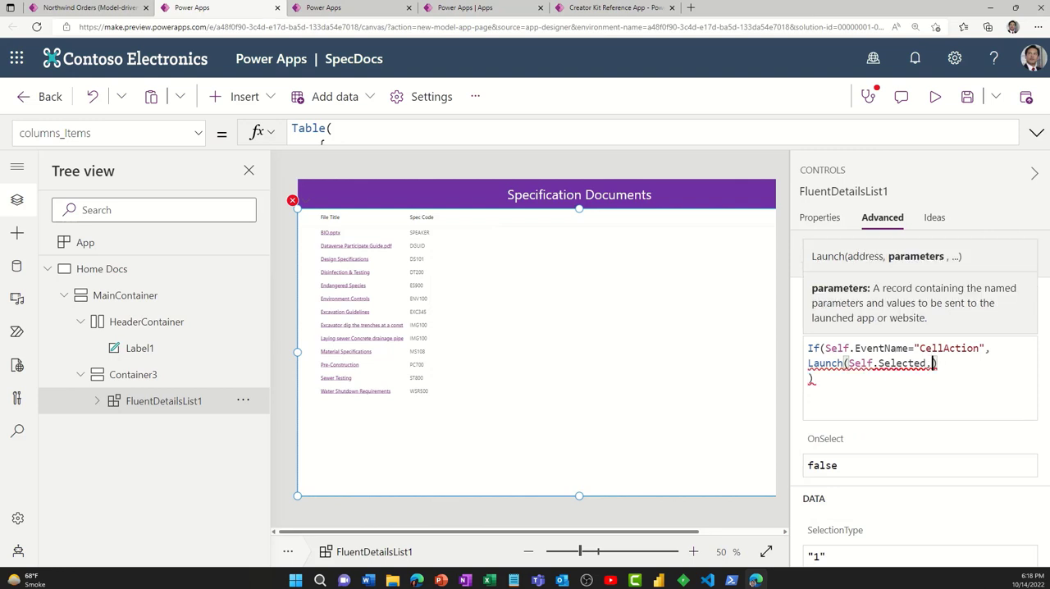
pyautogui.press('BackSpace')
pyautogui.write(".'L")
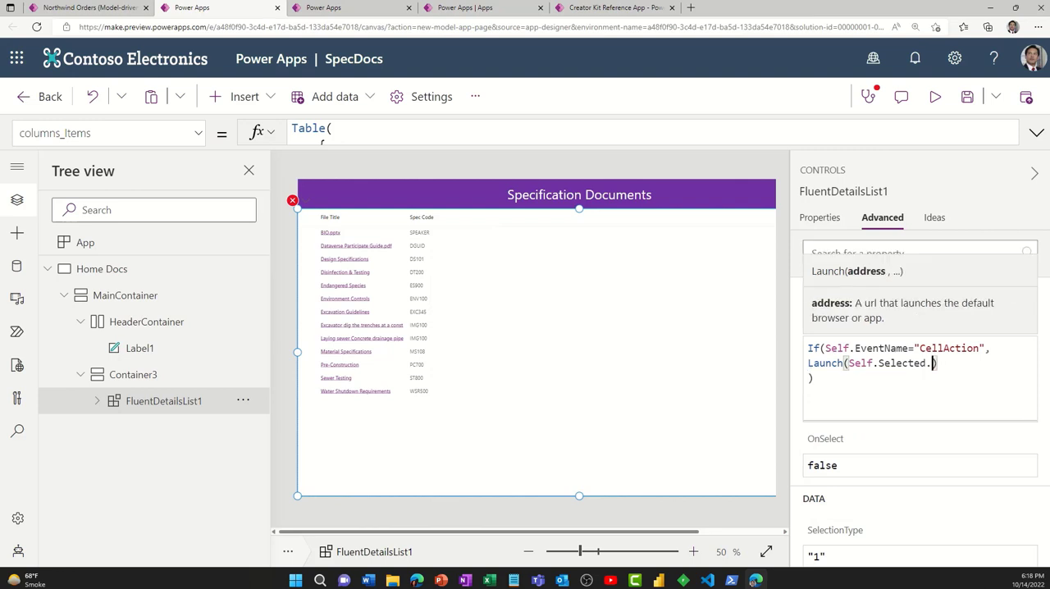
pyautogui.write('ink')
pyautogui.press('Tab')
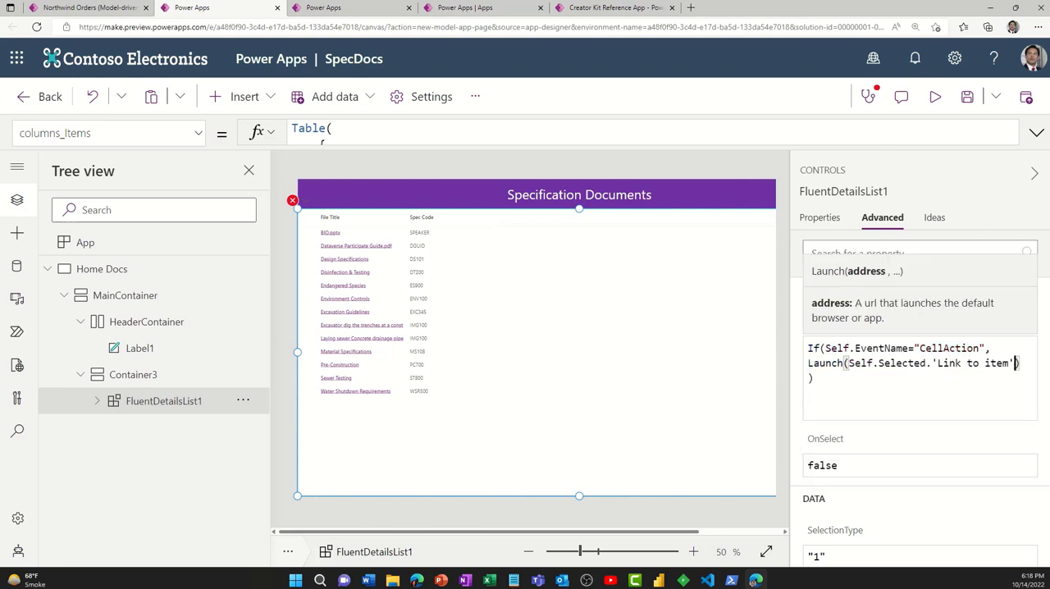
pyautogui.click(887, 387)
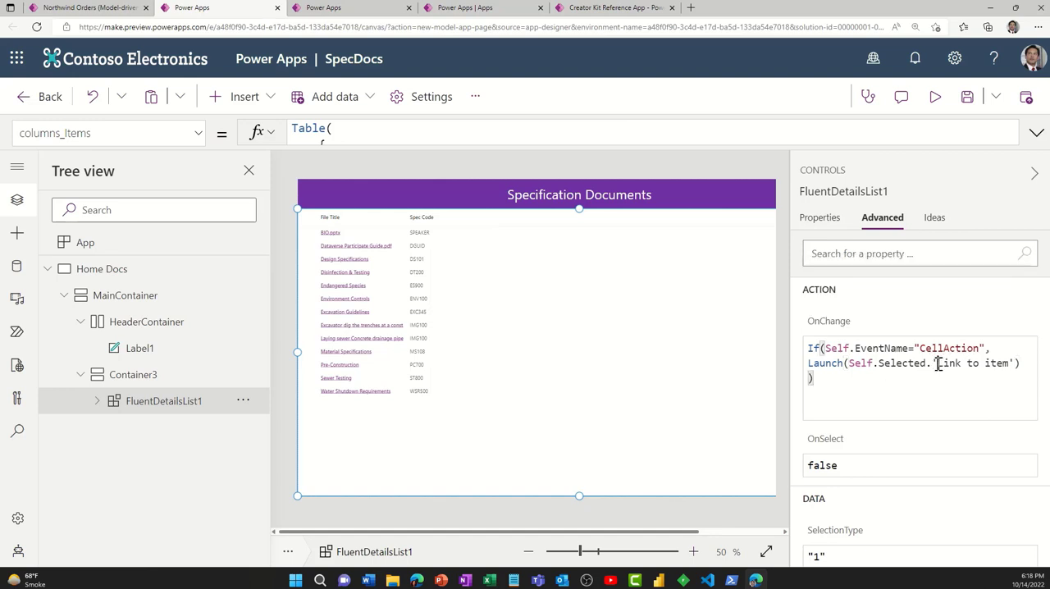
pyautogui.moveTo(937, 363); pyautogui.dragTo(1009, 365)
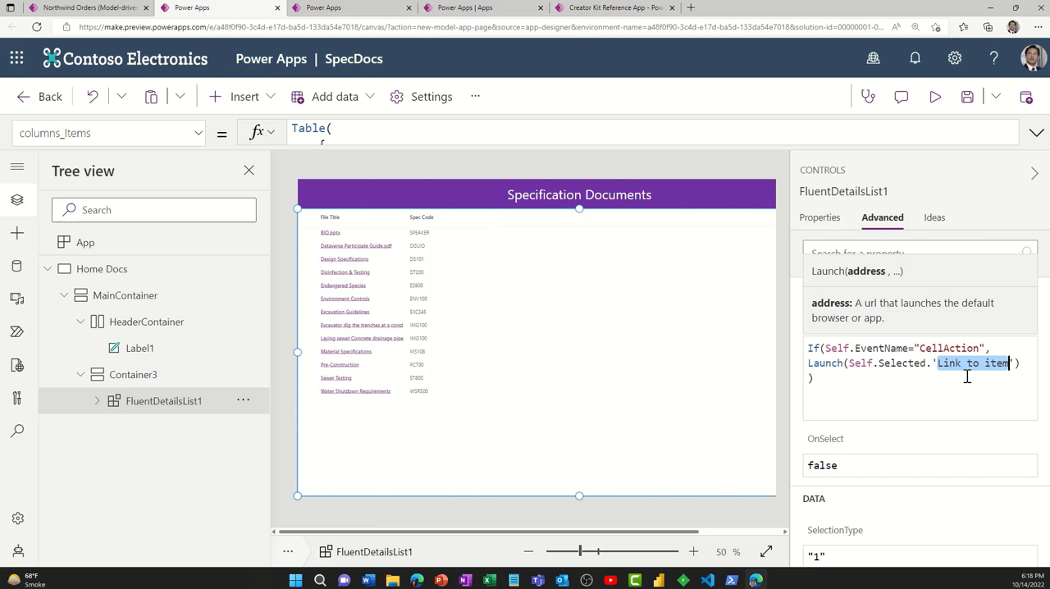
pyautogui.click(888, 377)
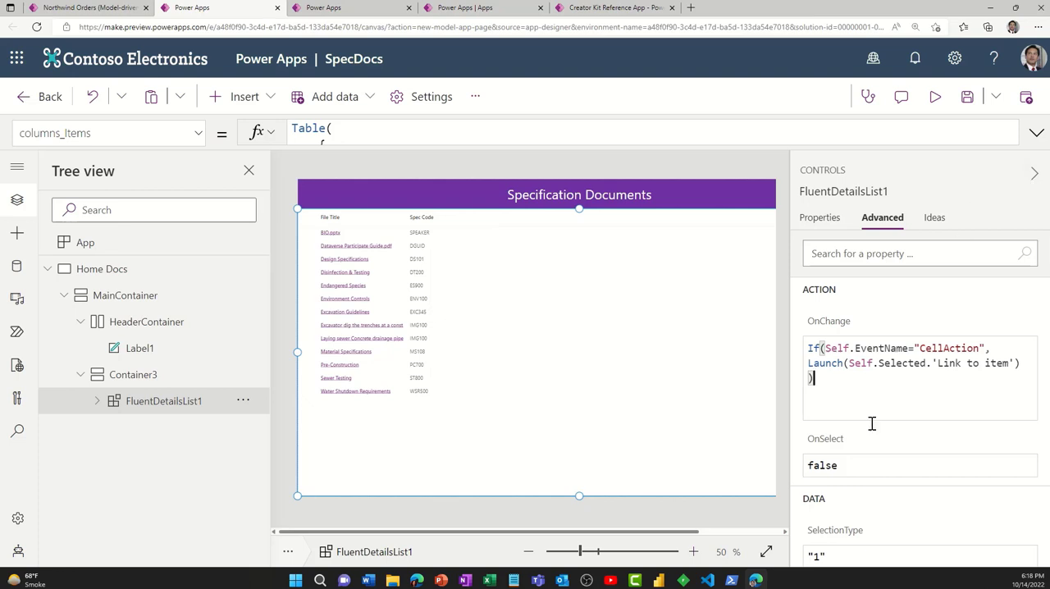
# - Review the fields included in FluentDetailsList1, checking for Link to item, and close the field list
pyautogui.click(1034, 173)
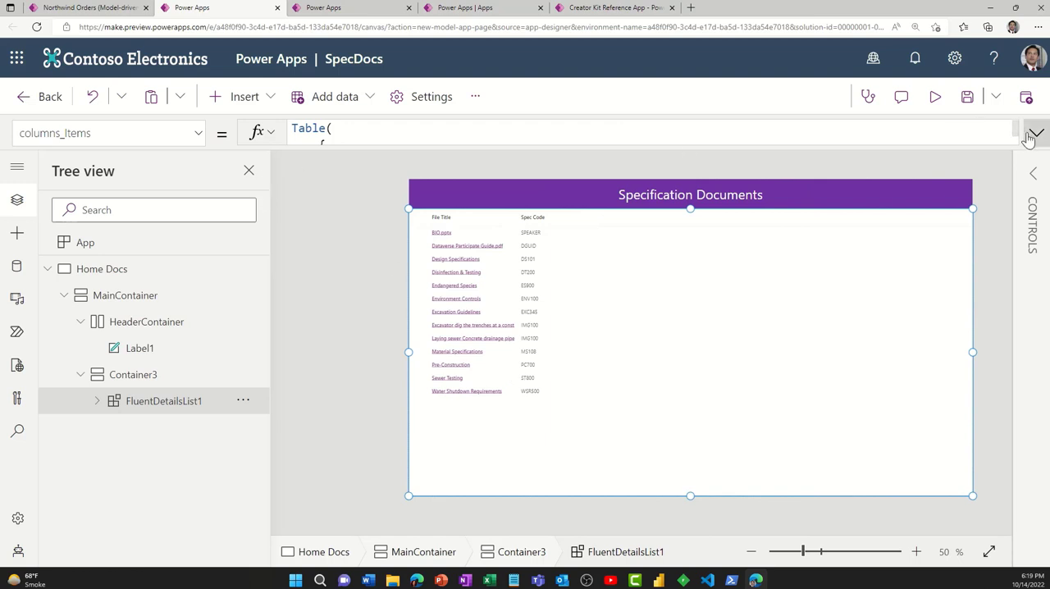
pyautogui.click(1034, 179)
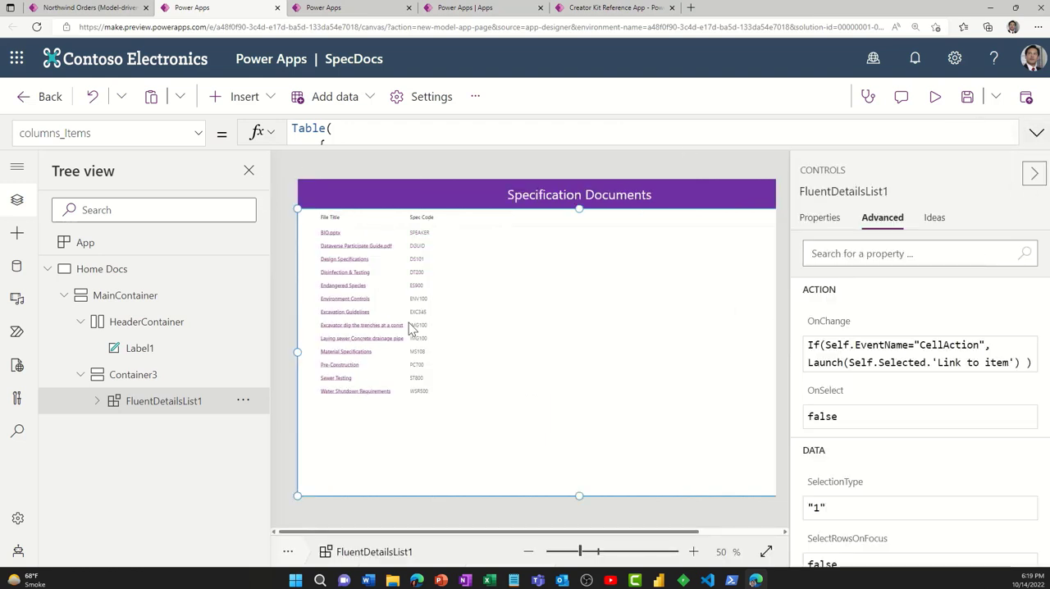
pyautogui.click(823, 218)
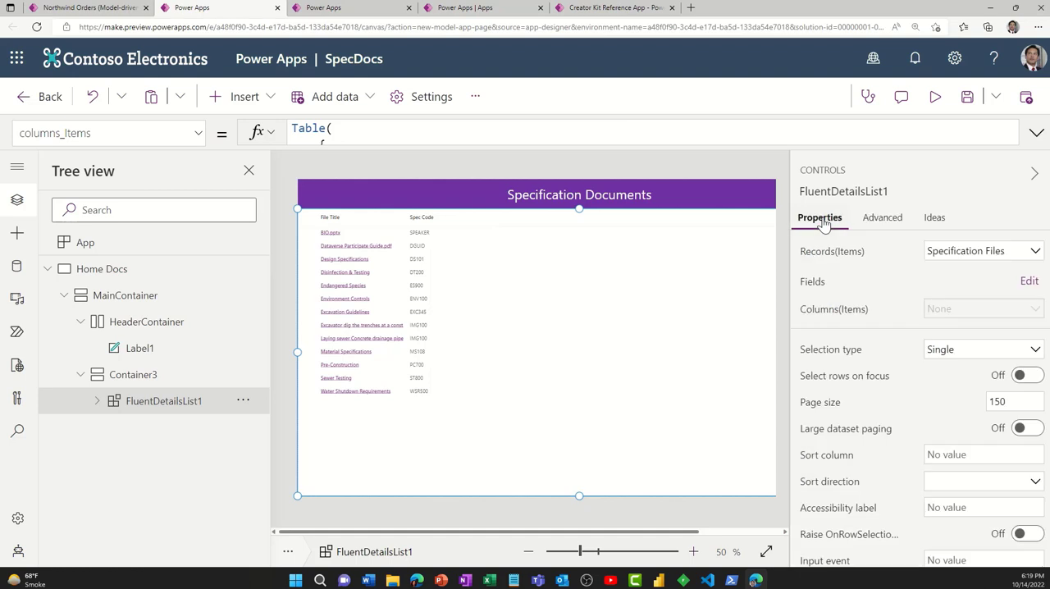
pyautogui.click(1027, 286)
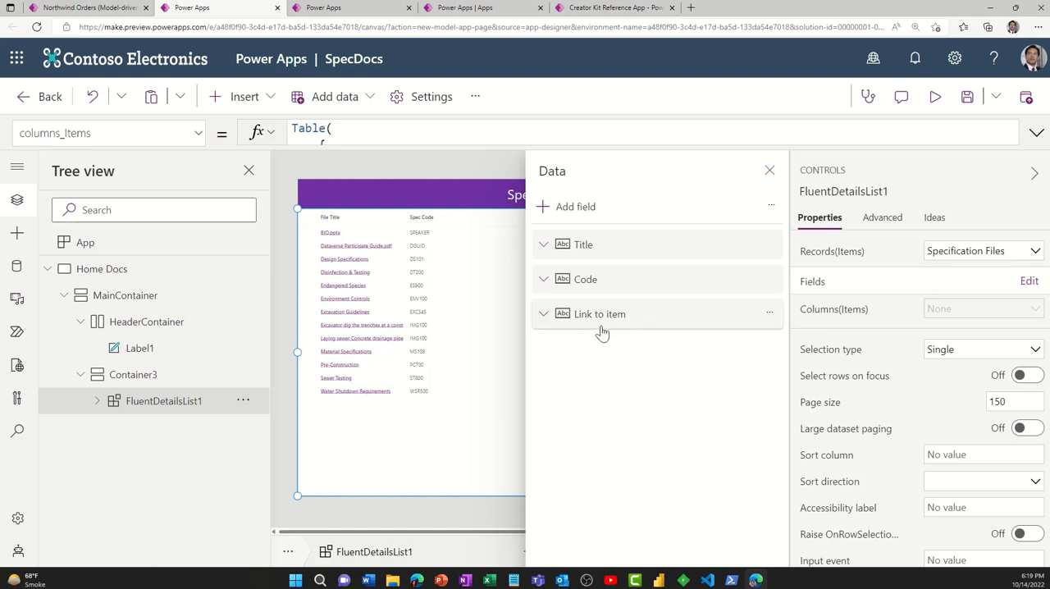
pyautogui.click(769, 171)
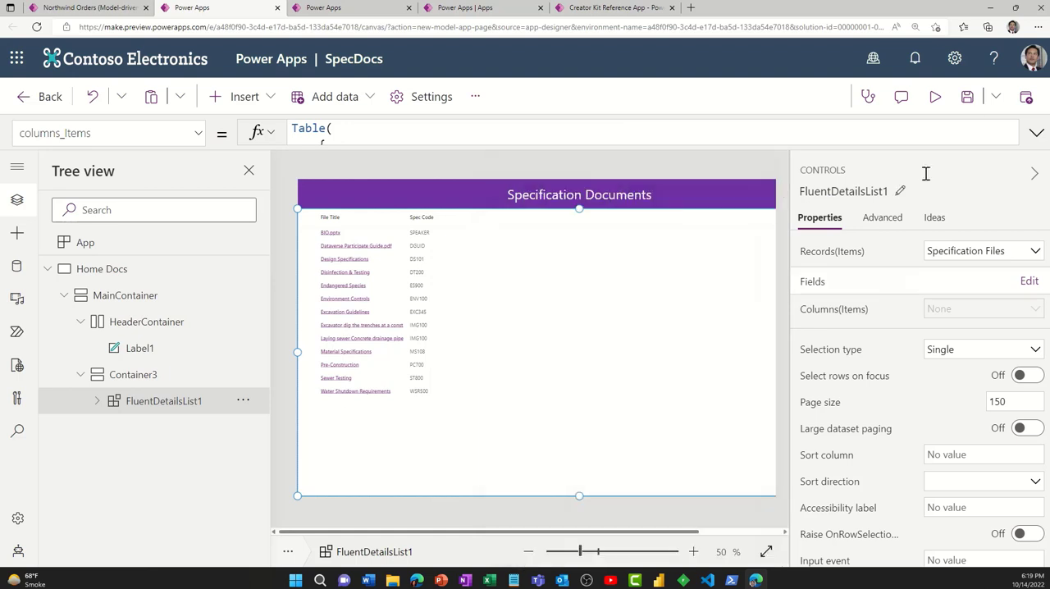
# - Save the page under the name SpecDocs
pyautogui.click(968, 102)
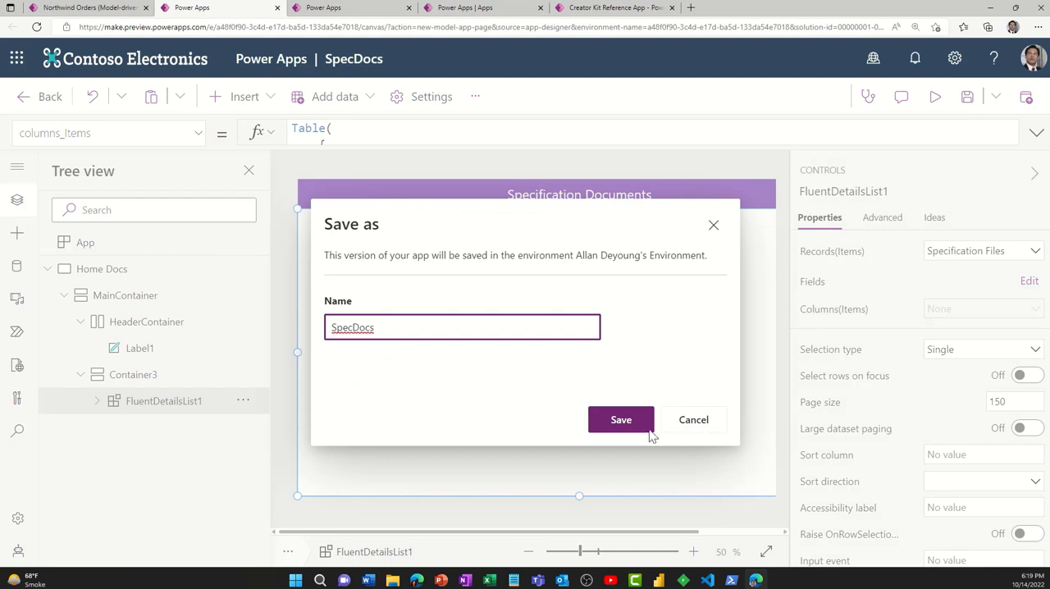
pyautogui.click(617, 419)
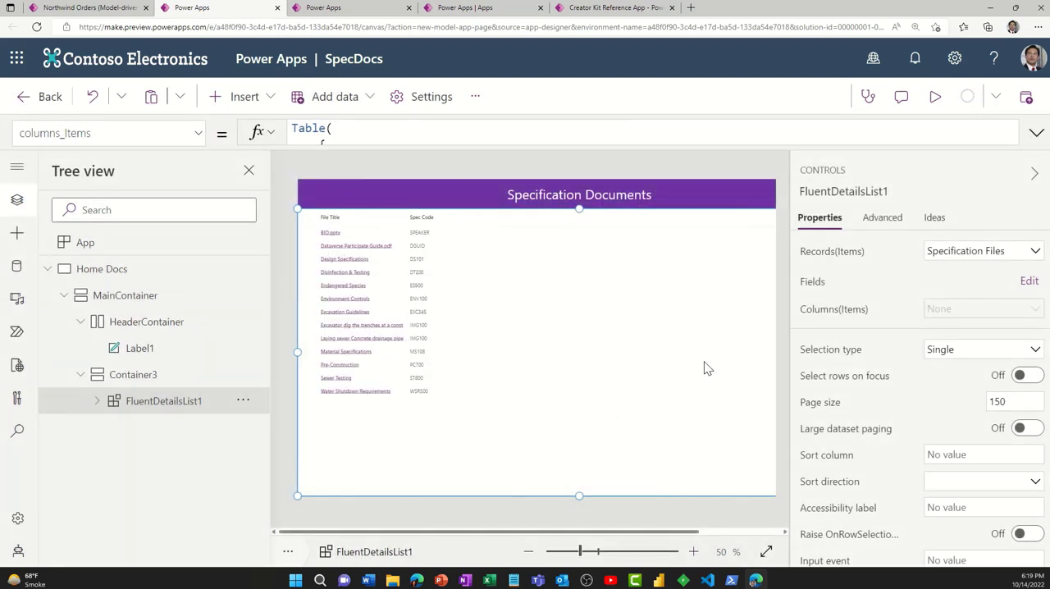
# - Preview the page, test the Dataverse Participate Guide.pdf and Design Specifications links, and close the opened document and the preview
pyautogui.click(935, 97)
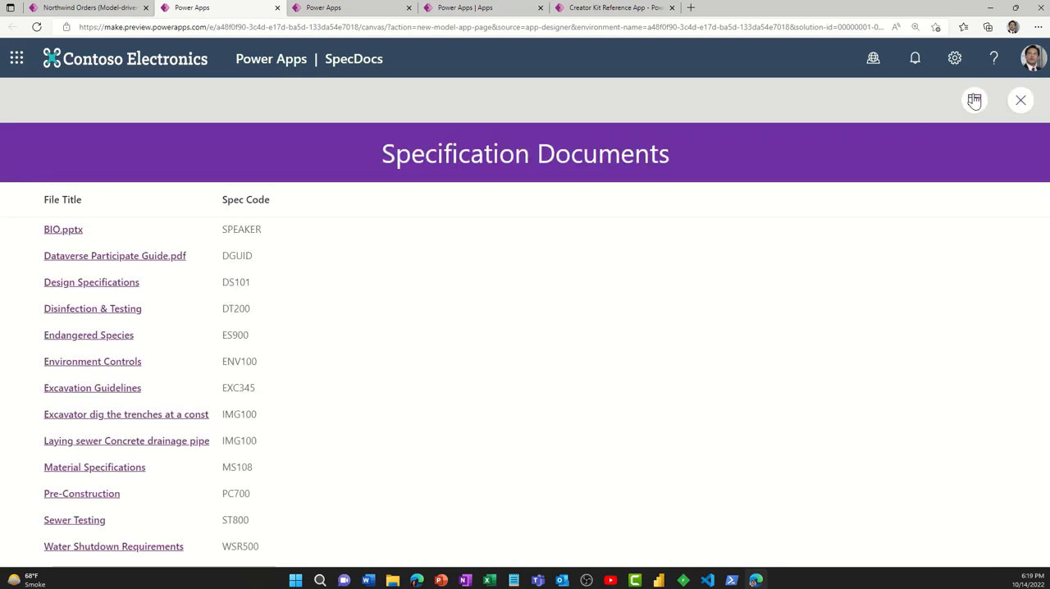
pyautogui.doubleClick(116, 256)
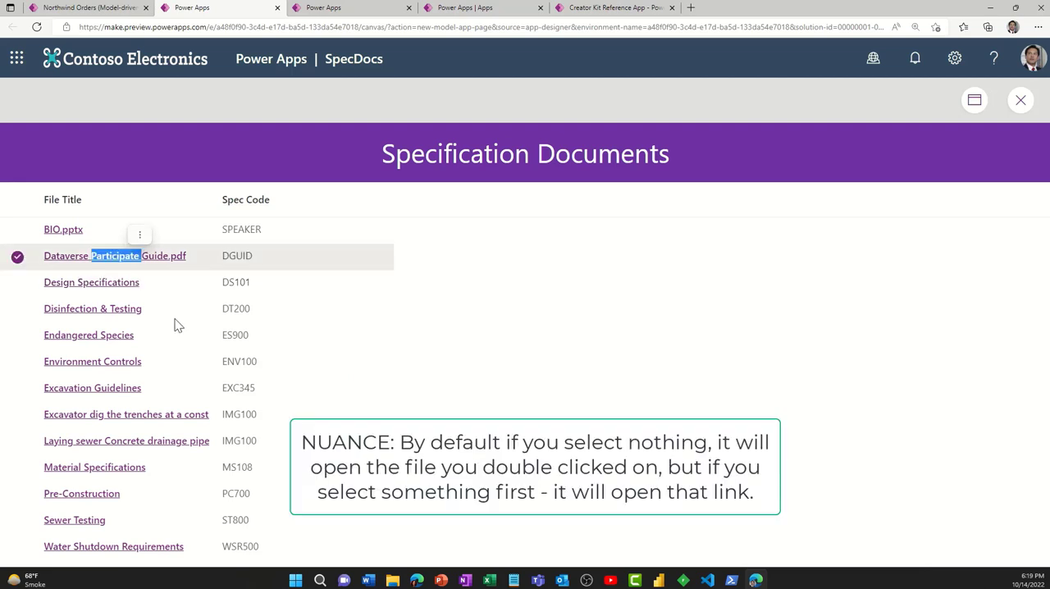
pyautogui.doubleClick(100, 284)
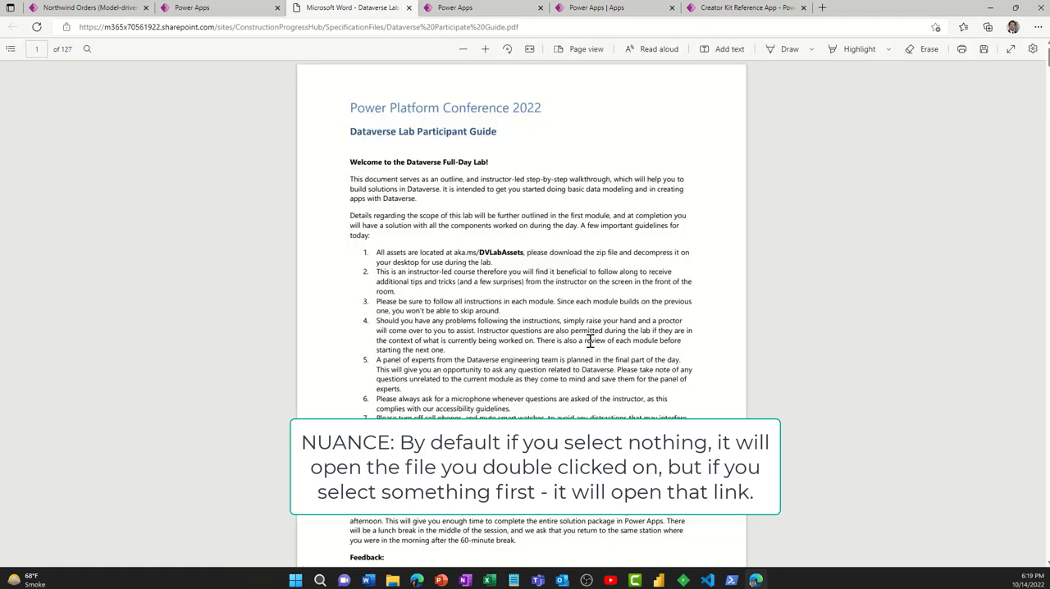
pyautogui.click(408, 7)
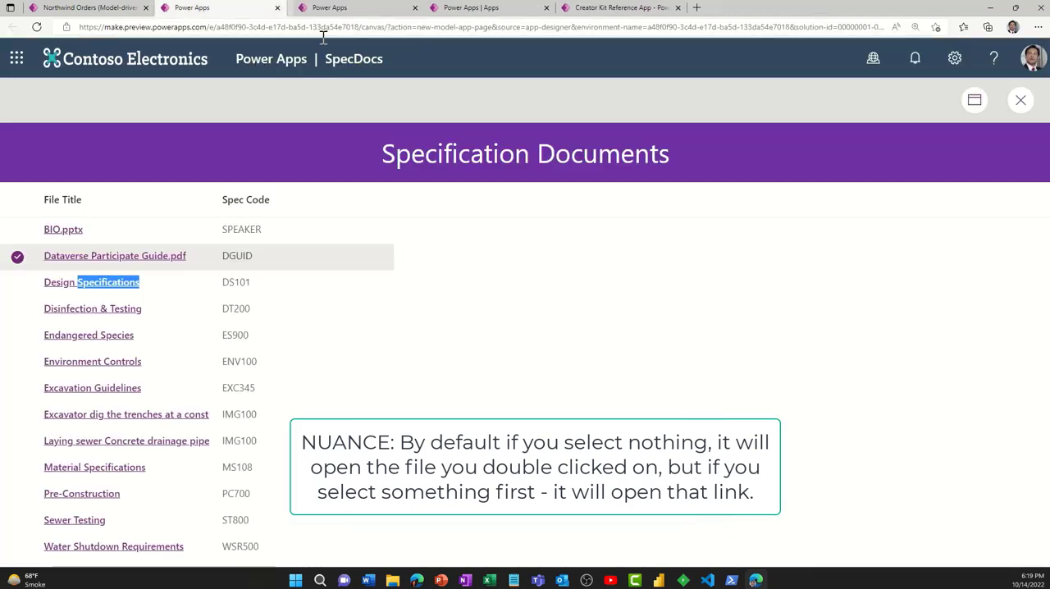
pyautogui.click(1020, 100)
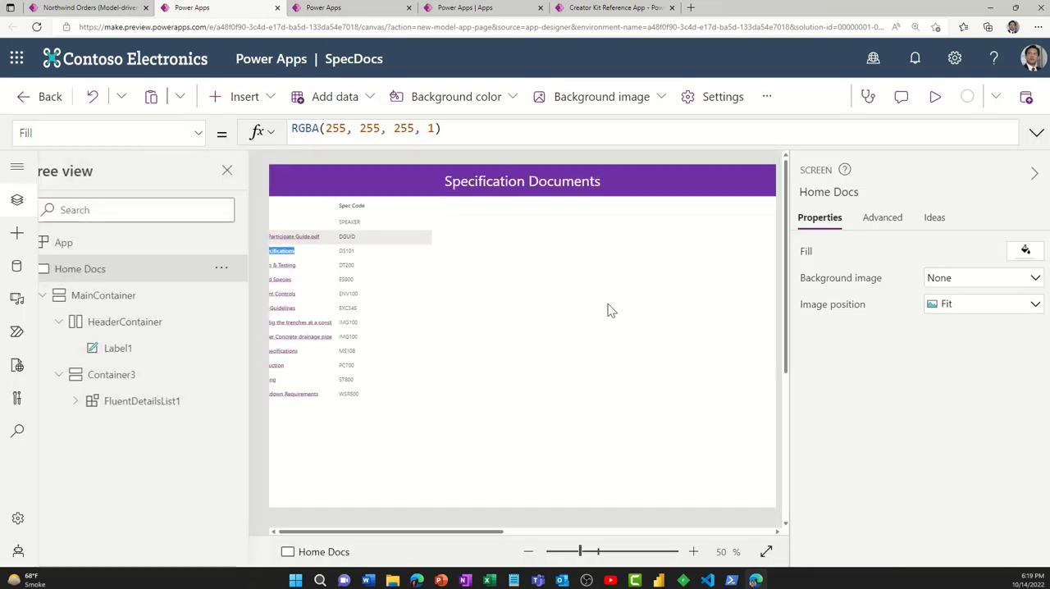
# - Dismiss the page-saved message and try to deselect the Dataverse Participate Guide.pdf row in the details list
pyautogui.click(710, 390)
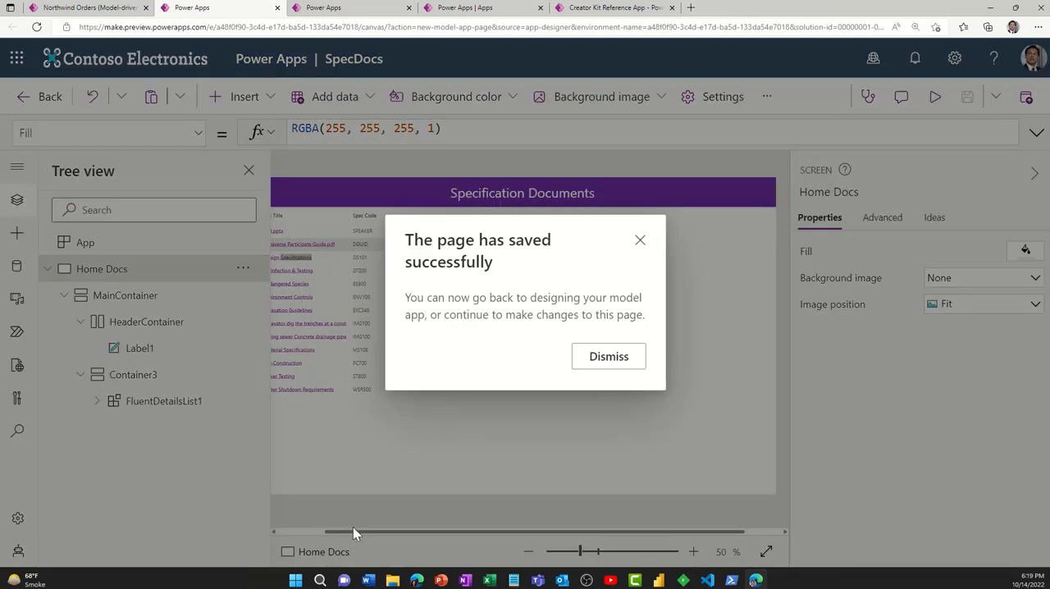
pyautogui.click(640, 239)
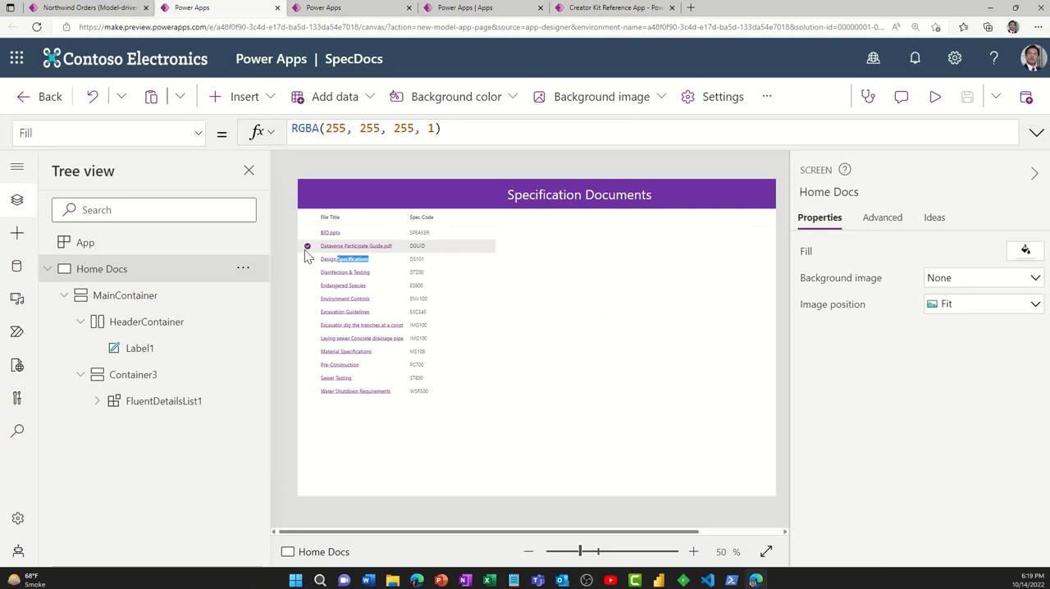
pyautogui.click(304, 249)
pyautogui.click(359, 490)
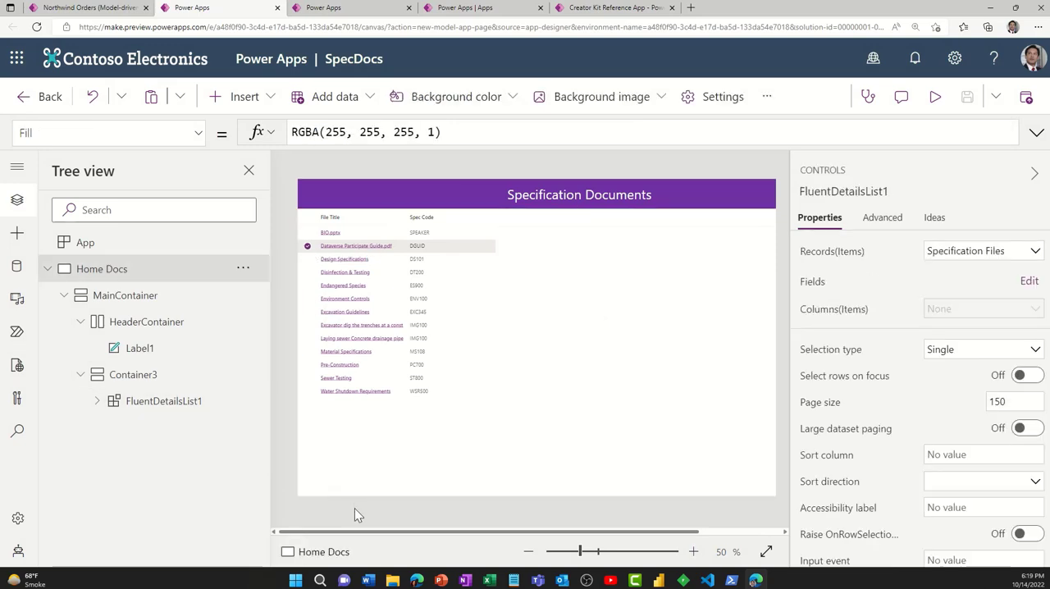
# - Switch to PowerPoint and go to the OnStart ClearCollect formula in the notes of the Add Office Icons for Document Types slide
pyautogui.click(441, 580)
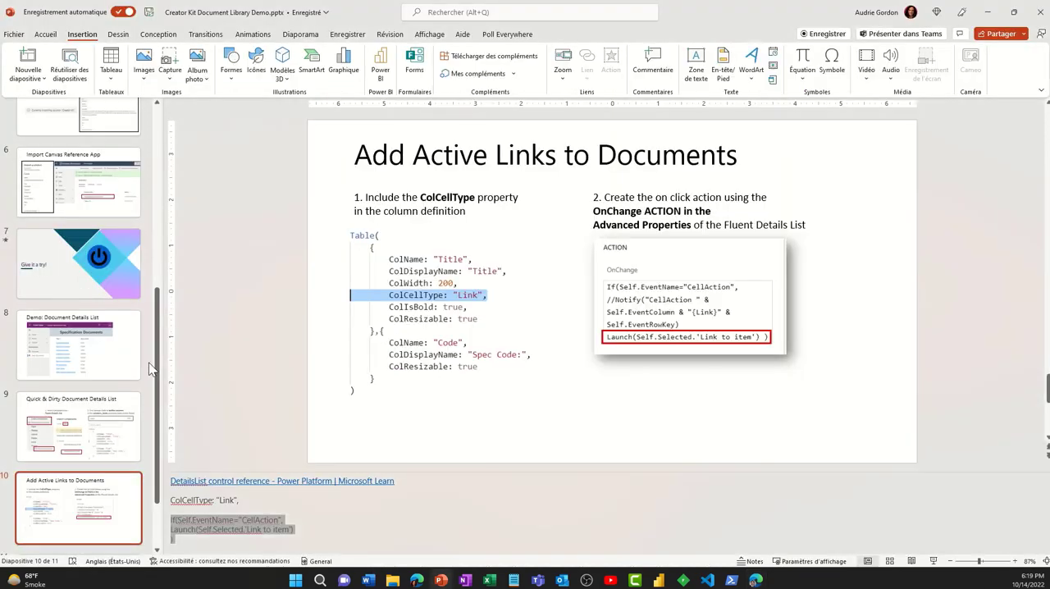
pyautogui.scroll(-2, 116, 487)
pyautogui.click(119, 492)
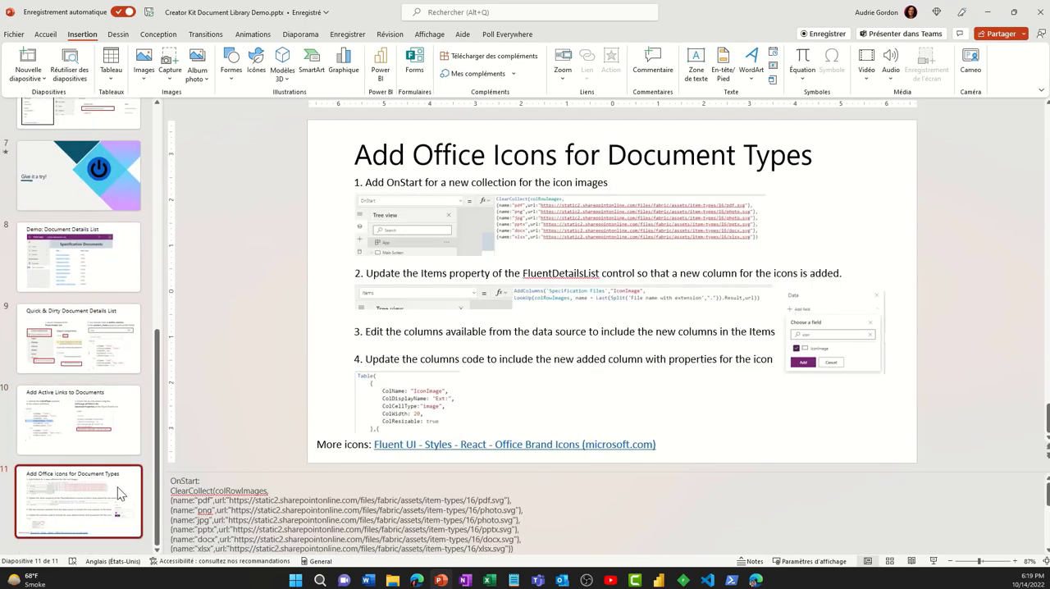
pyautogui.click(348, 522)
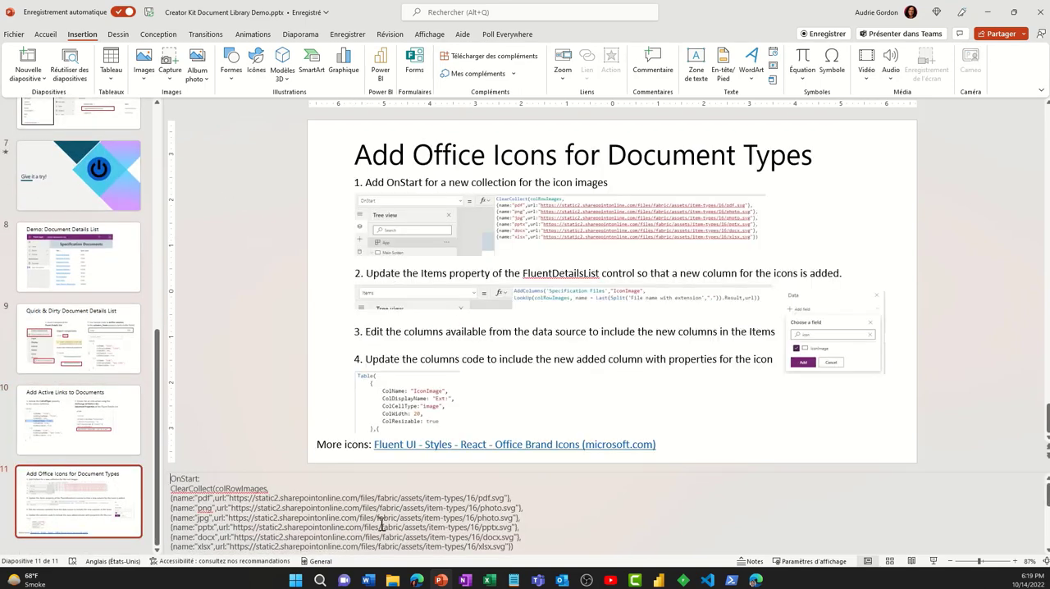